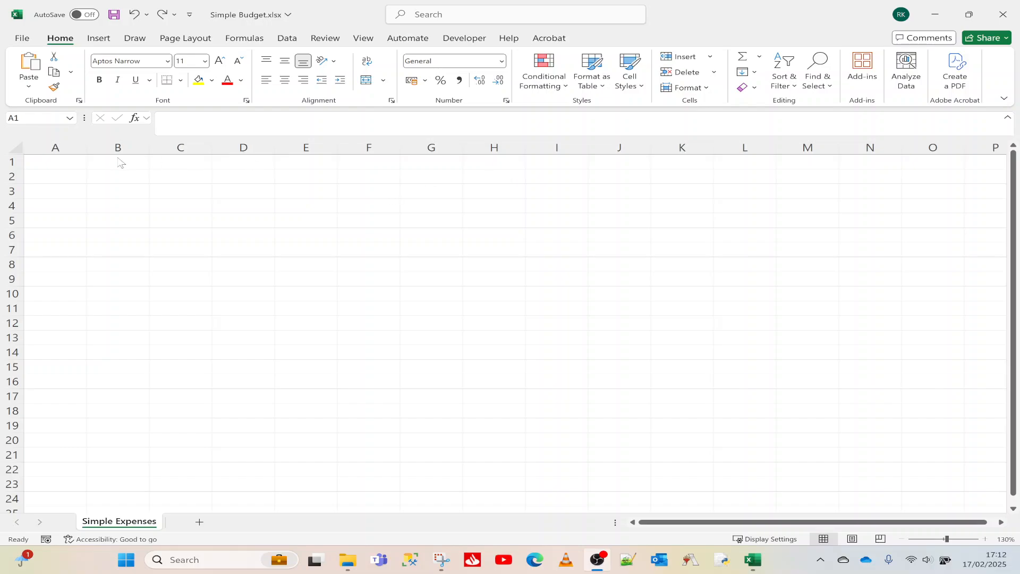
- Enter the column headers Date, Type and Comment in cells A1, B1 and C1
left_click(60, 160)
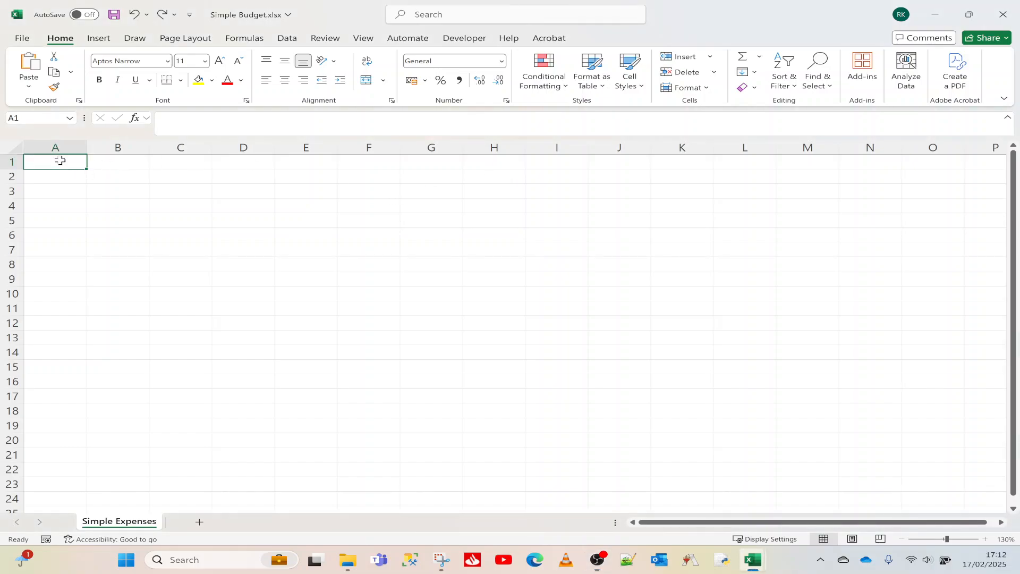
type("Date")
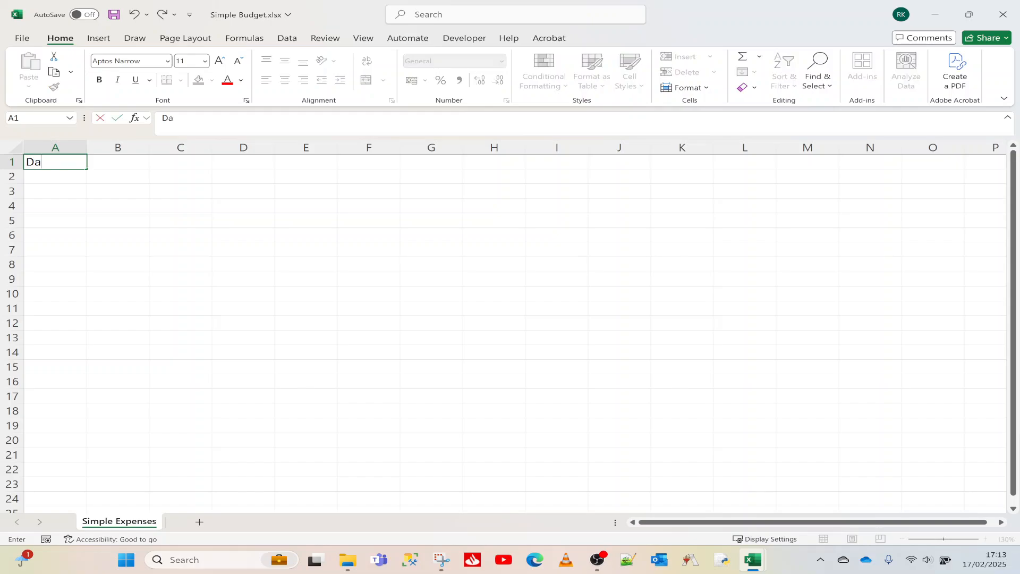
key("Tab")
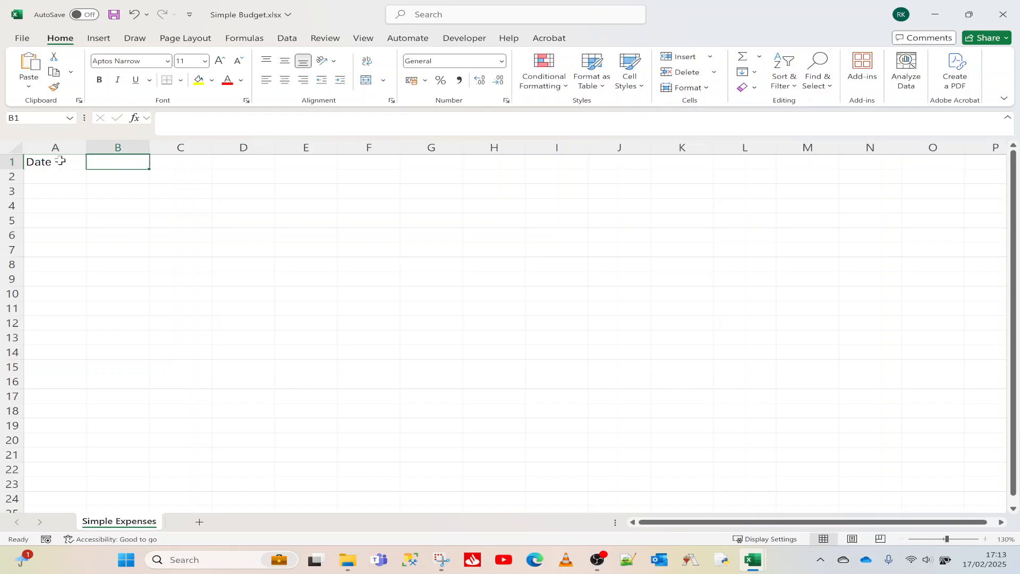
type("Type")
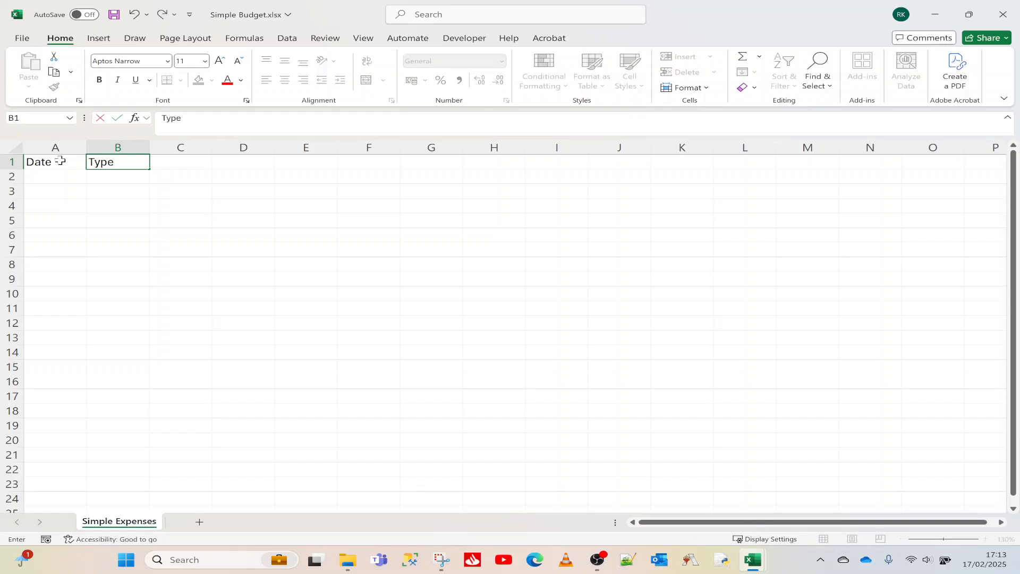
key("Tab")
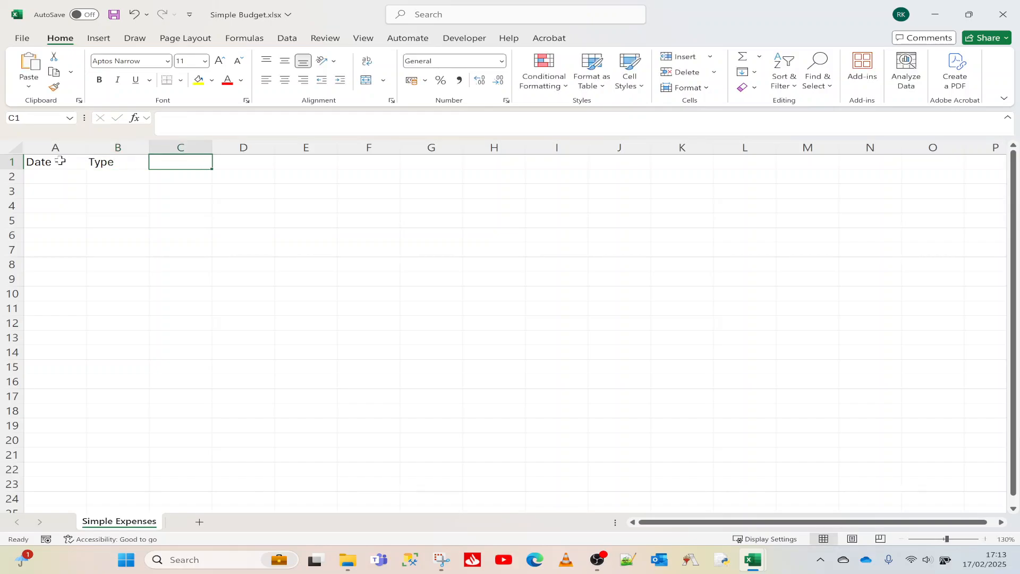
type("Comment")
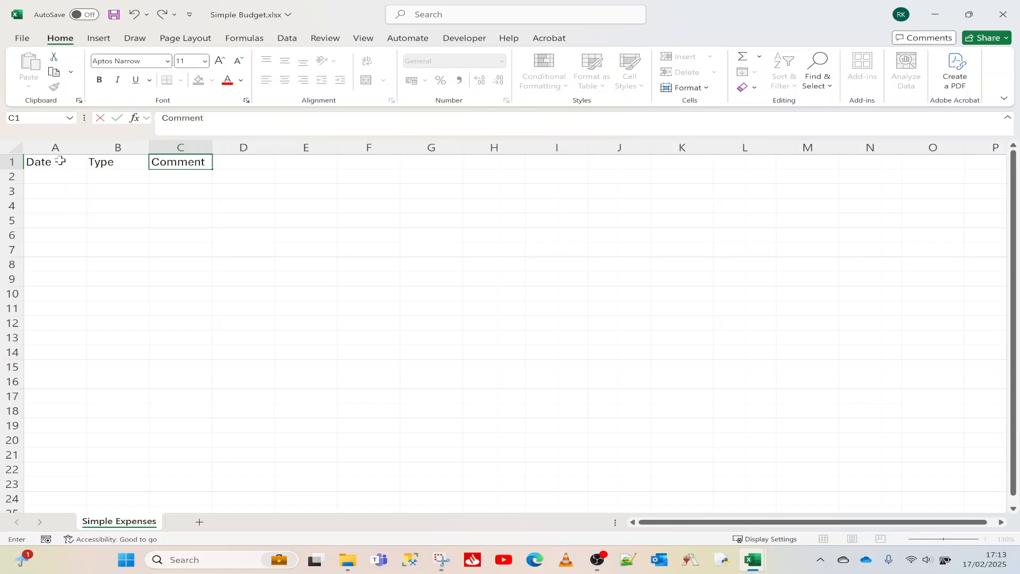
key("Tab")
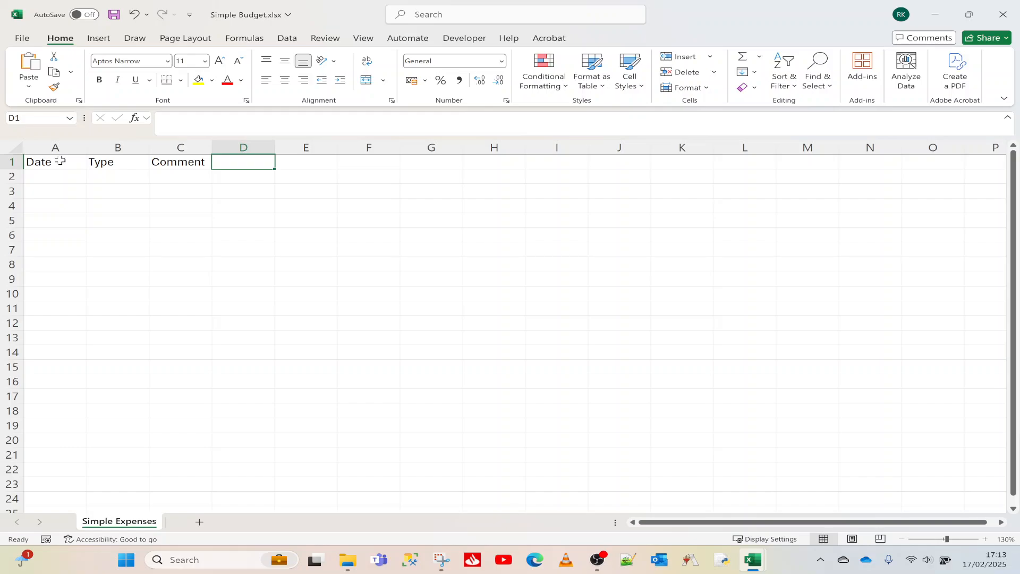
- Enter the column headers Incoming, Outoing and Balance in cells D1, E1 and F1
type("In")
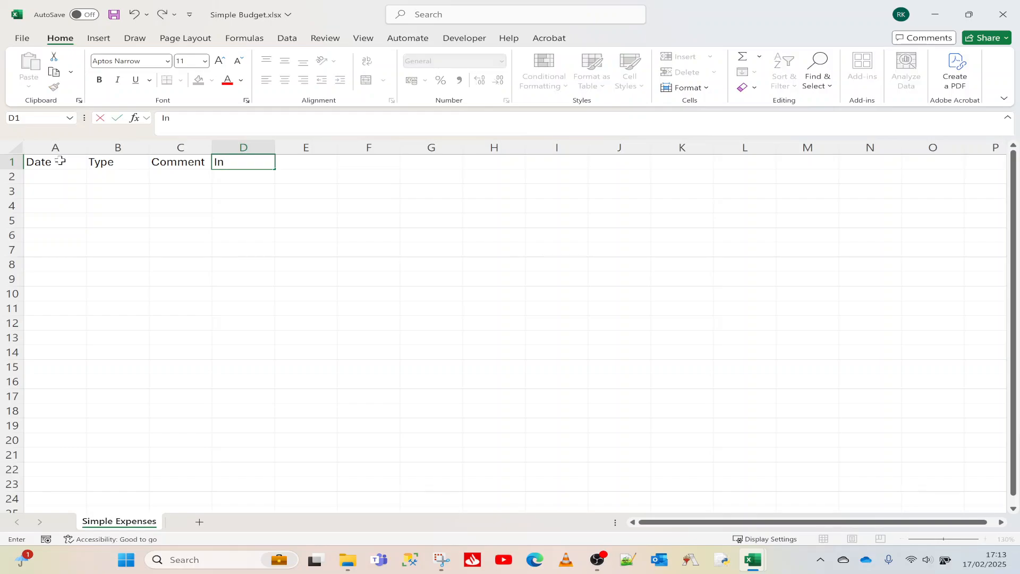
type("coming")
key("Tab")
type("Outoing")
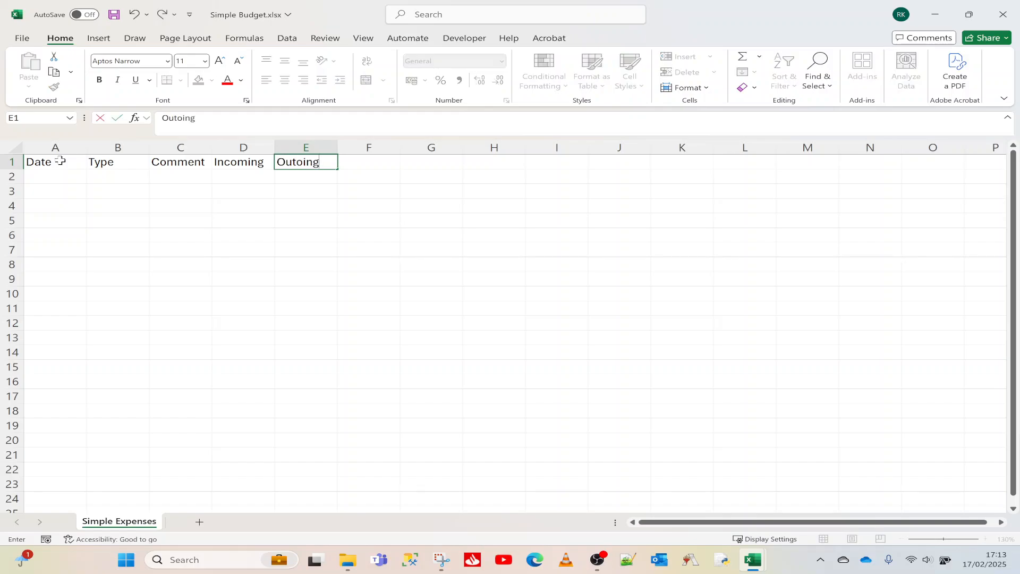
key("Tab")
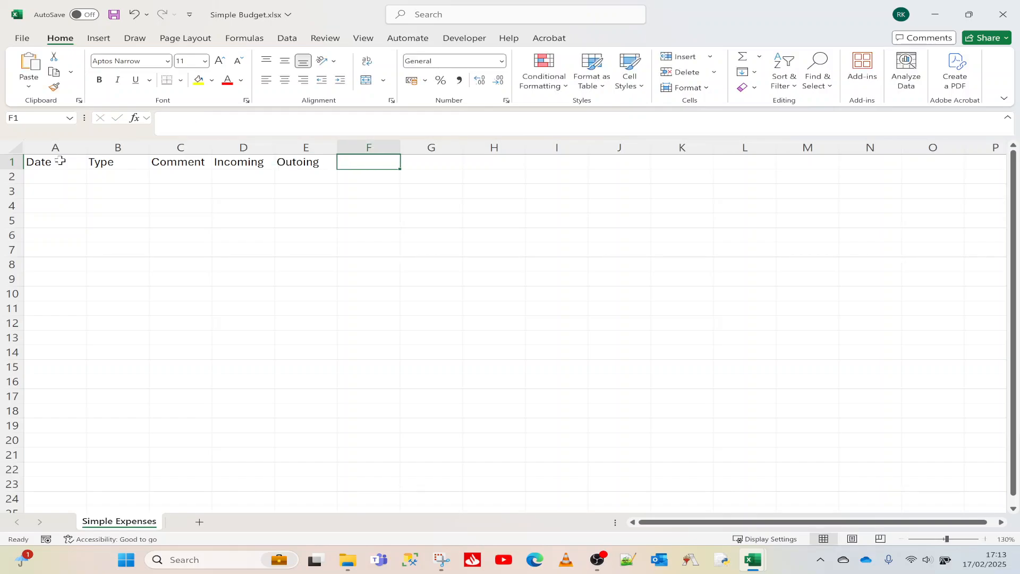
key("Left")
type("OUtoing")
key("Tab")
type("Balance")
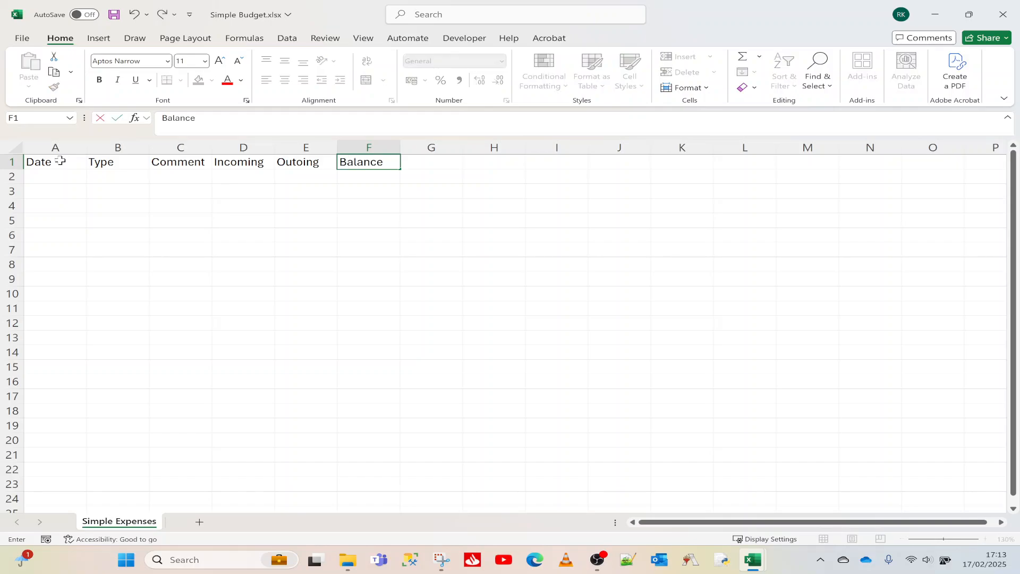
key("Return")
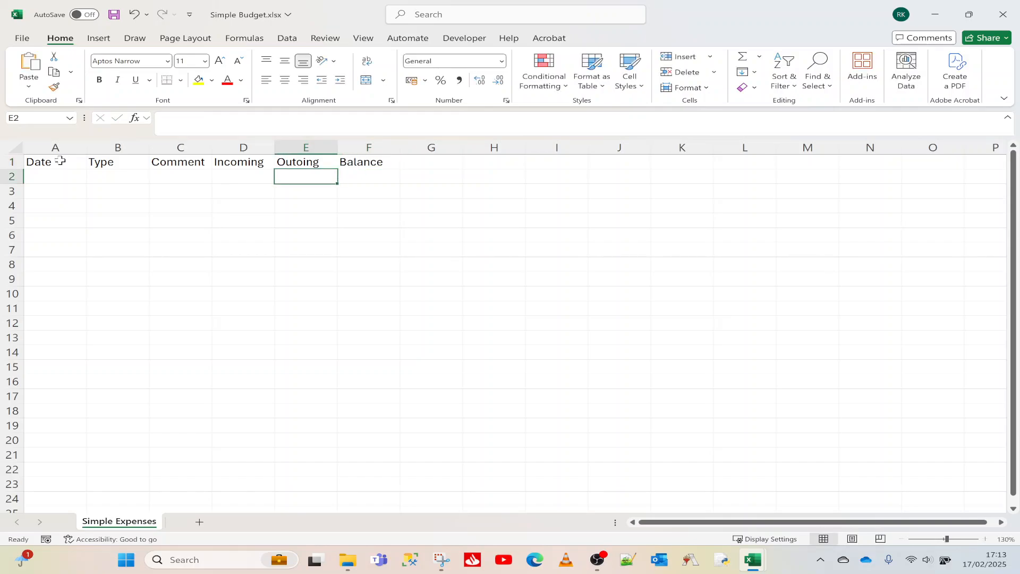
left_click(49, 165)
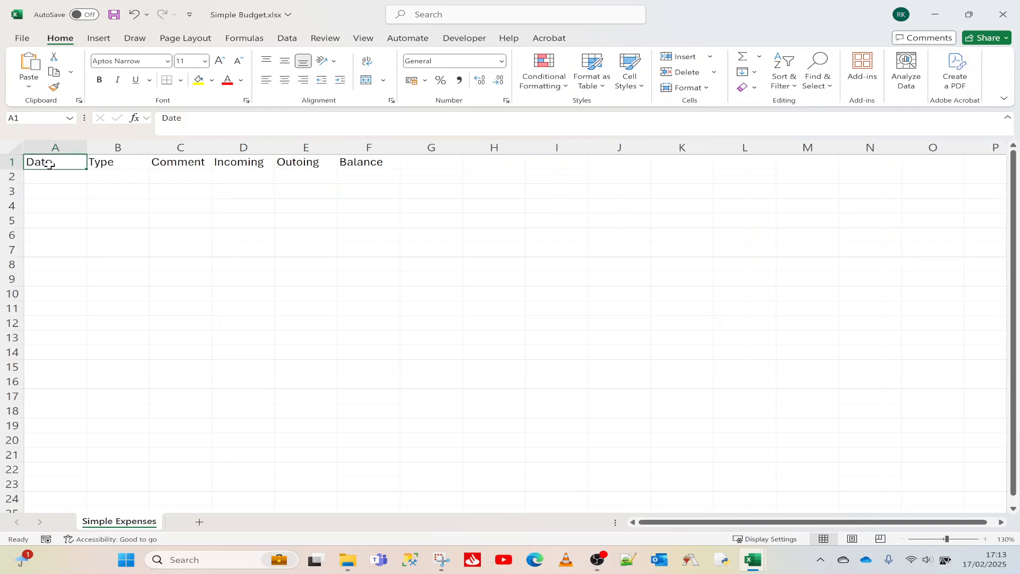
key("ctrl+shift+Right")
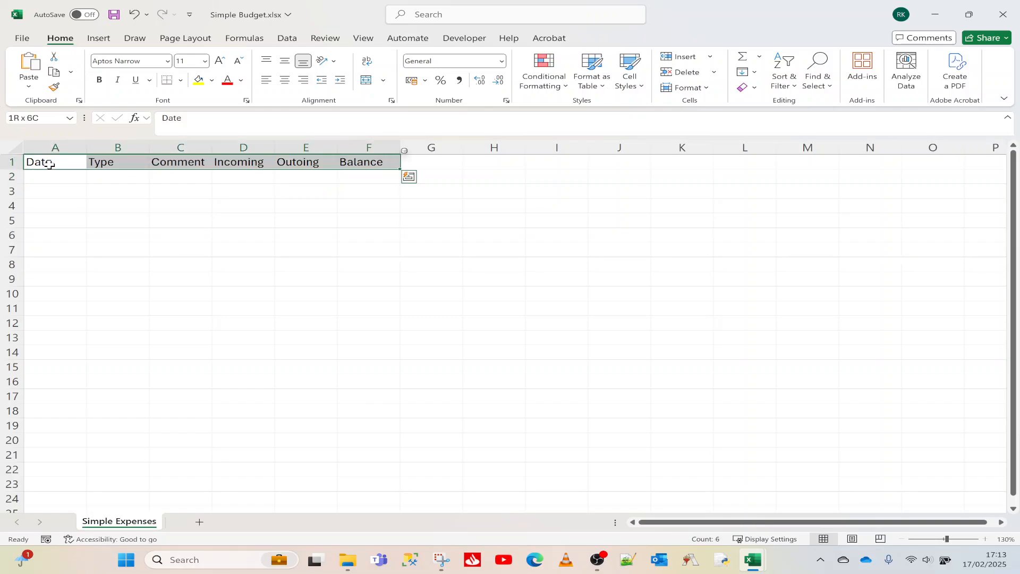
key("ctrl+shift+Down")
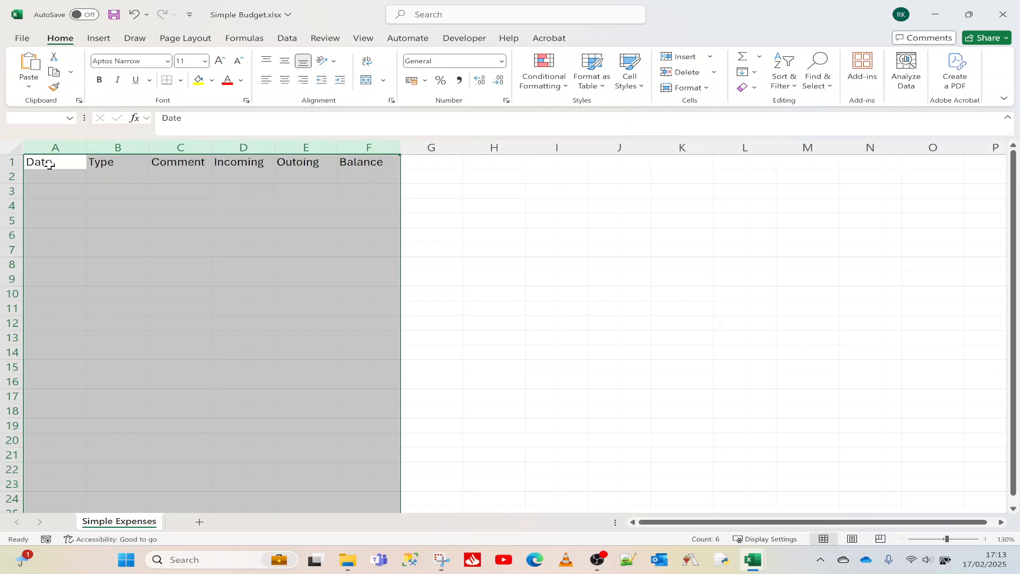
- Format the whole of columns A to F as a table with headers, using the Orange, Table Style Light 10 style
left_click(49, 164)
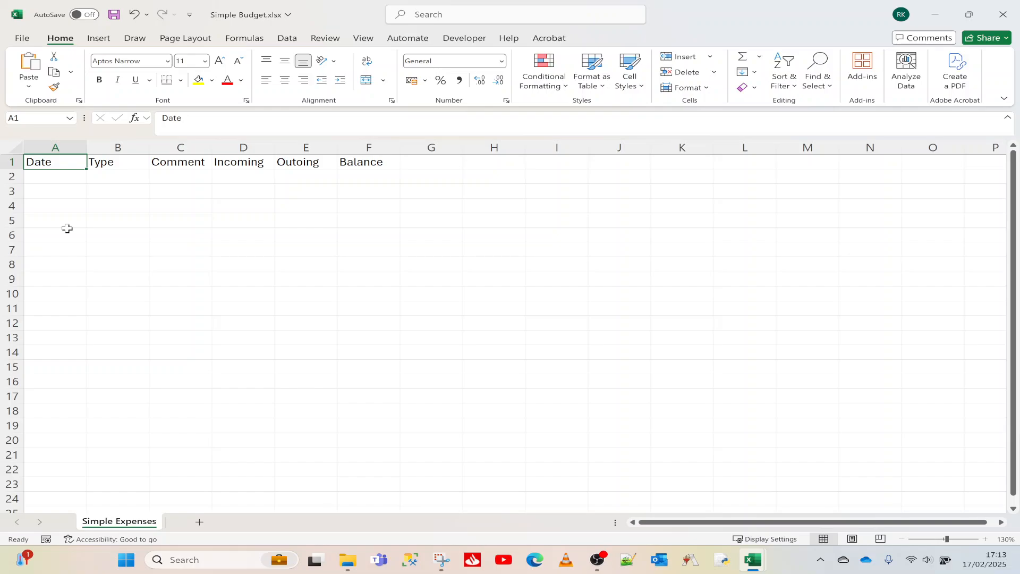
key("ctrl+shift+Right")
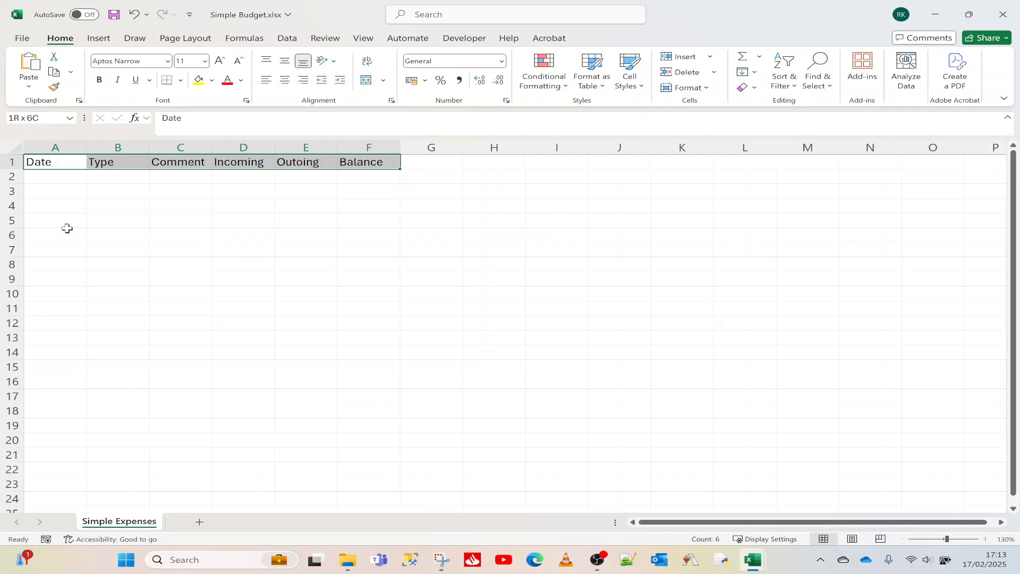
key("ctrl+shift+Down")
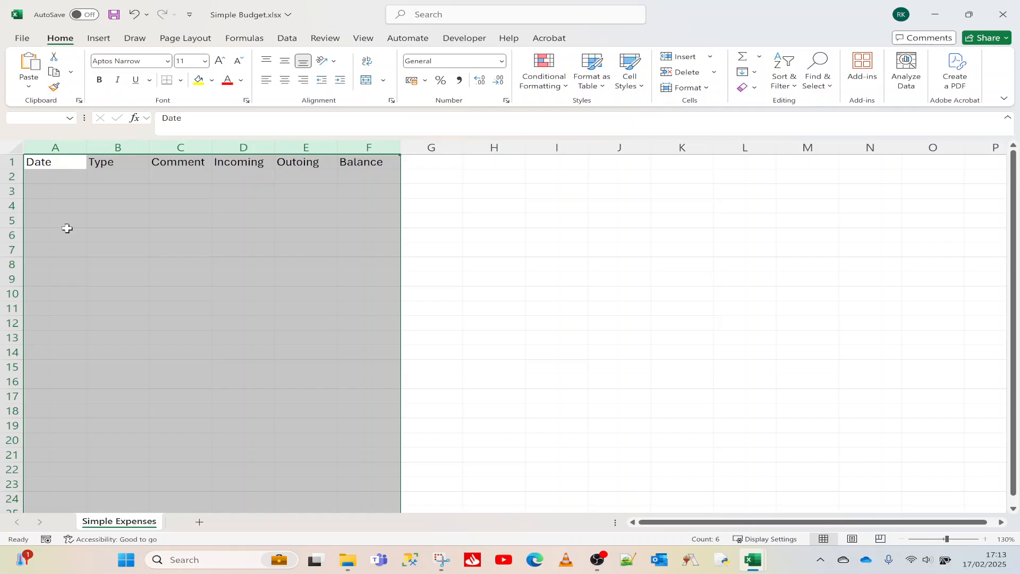
left_click(604, 91)
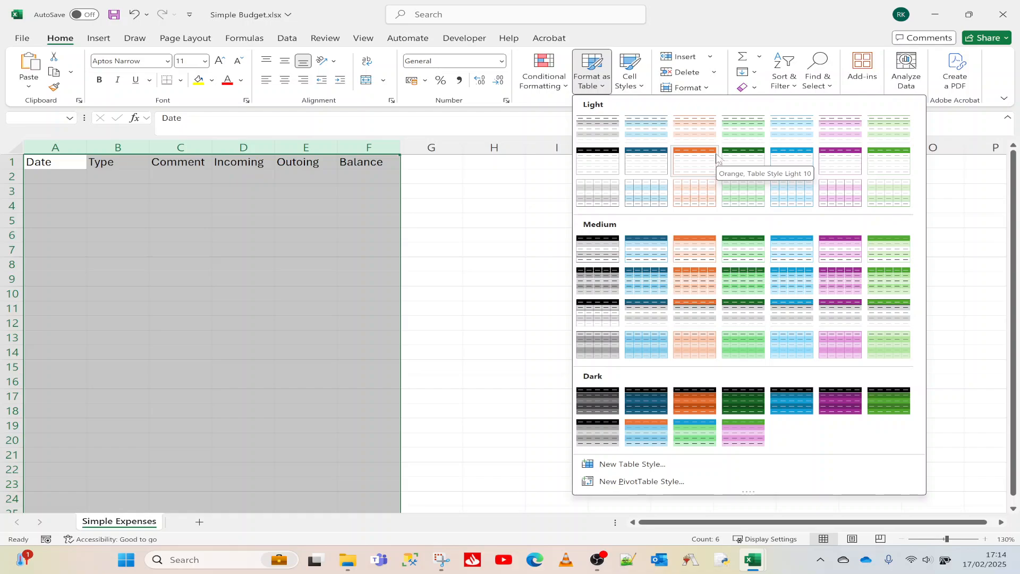
left_click(692, 163)
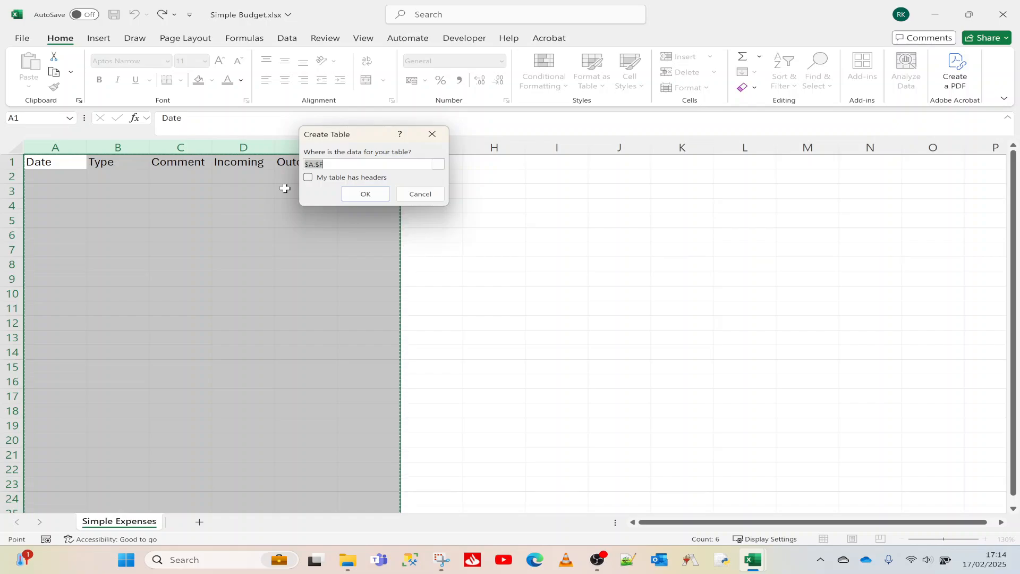
left_click(308, 177)
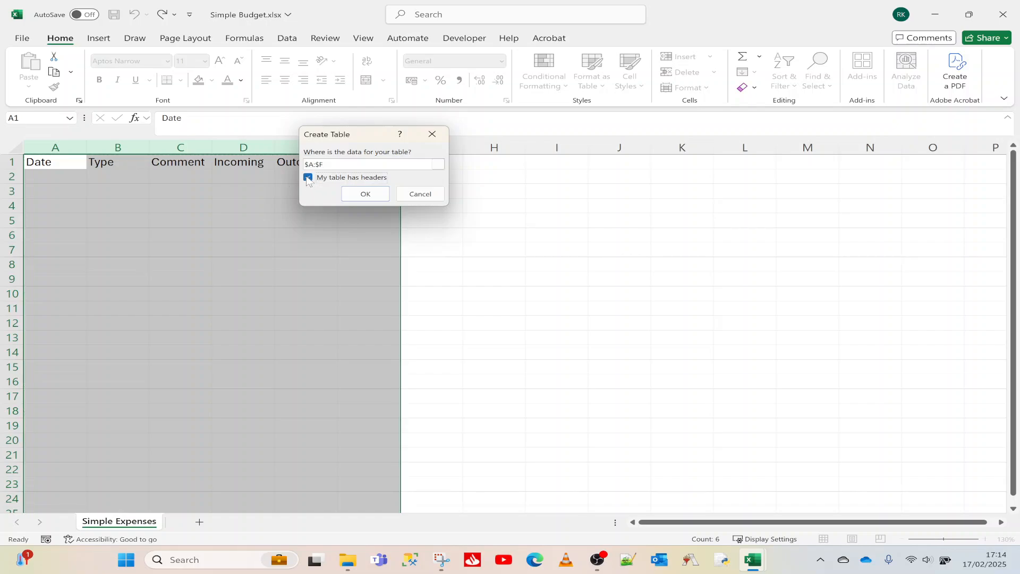
left_click(365, 194)
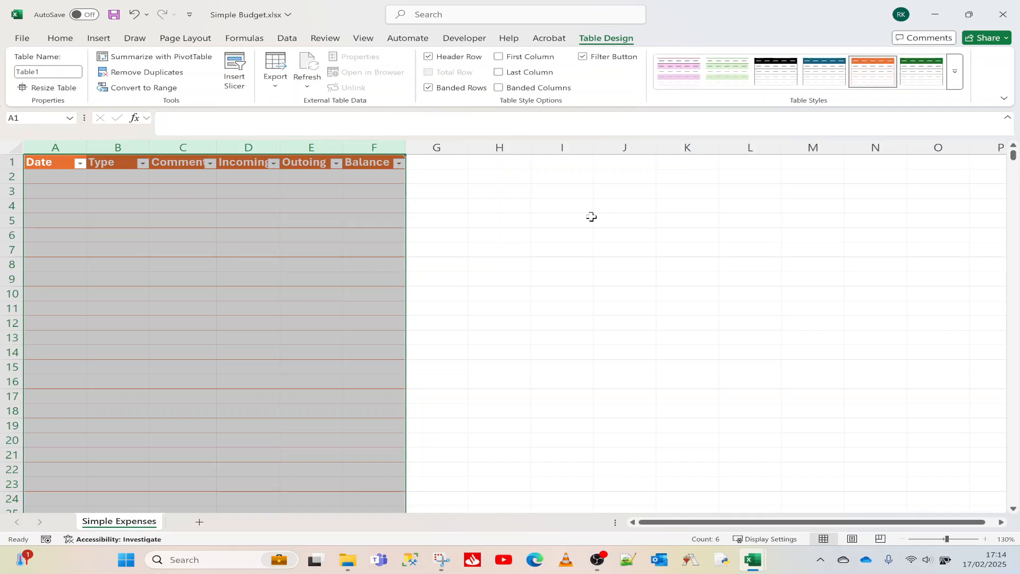
left_click(528, 219)
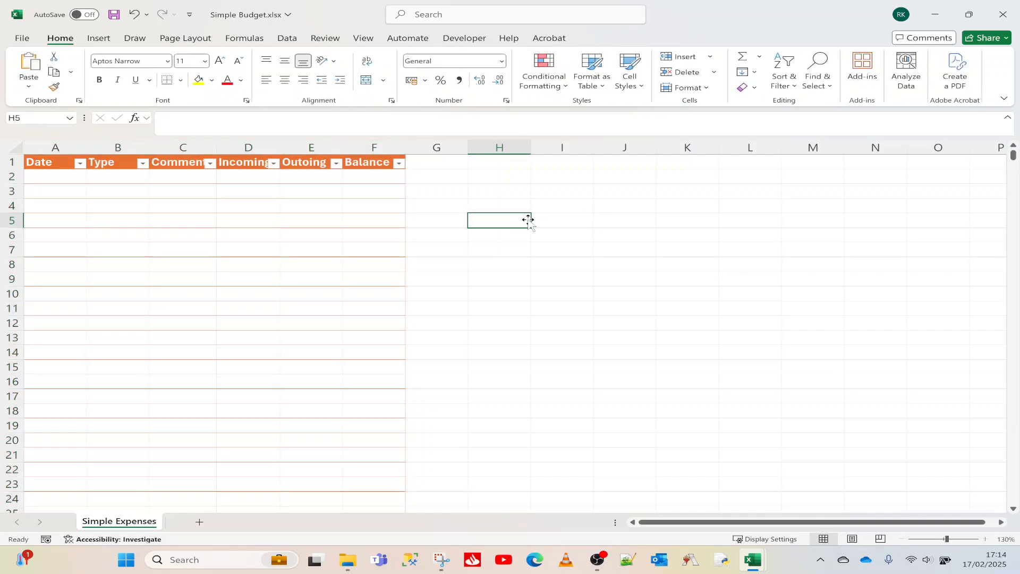
- Change the table's style to the light orange one with shaded banded rows and orange header text on white
left_click(49, 161)
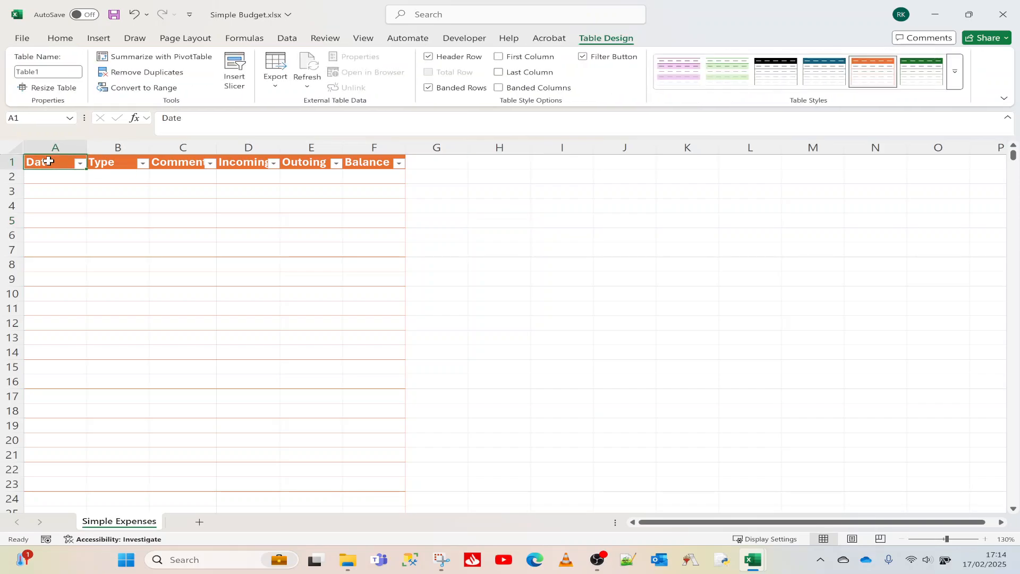
key("ctrl+shift+Right")
key("ctrl+shift+Down")
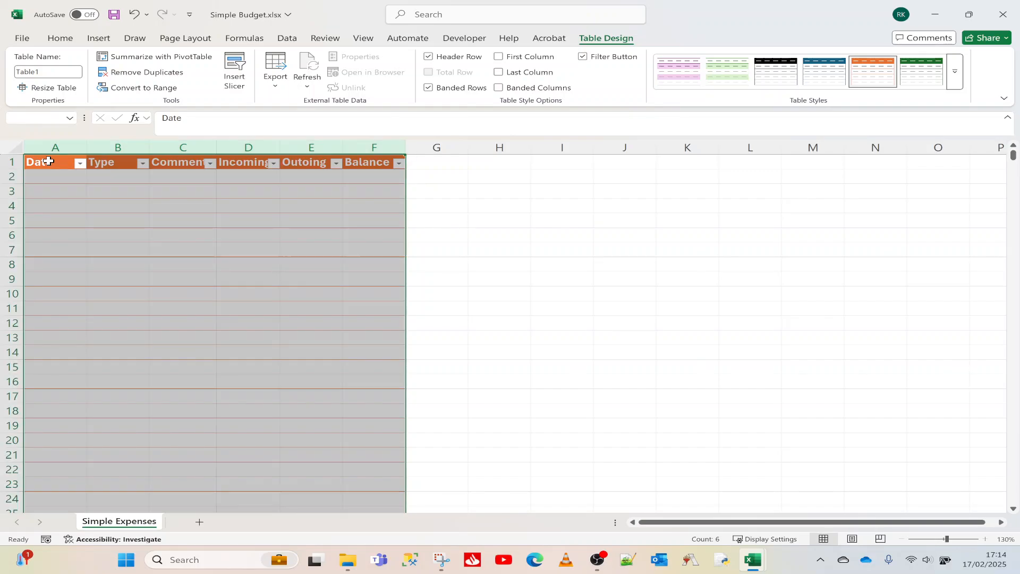
left_click(955, 80)
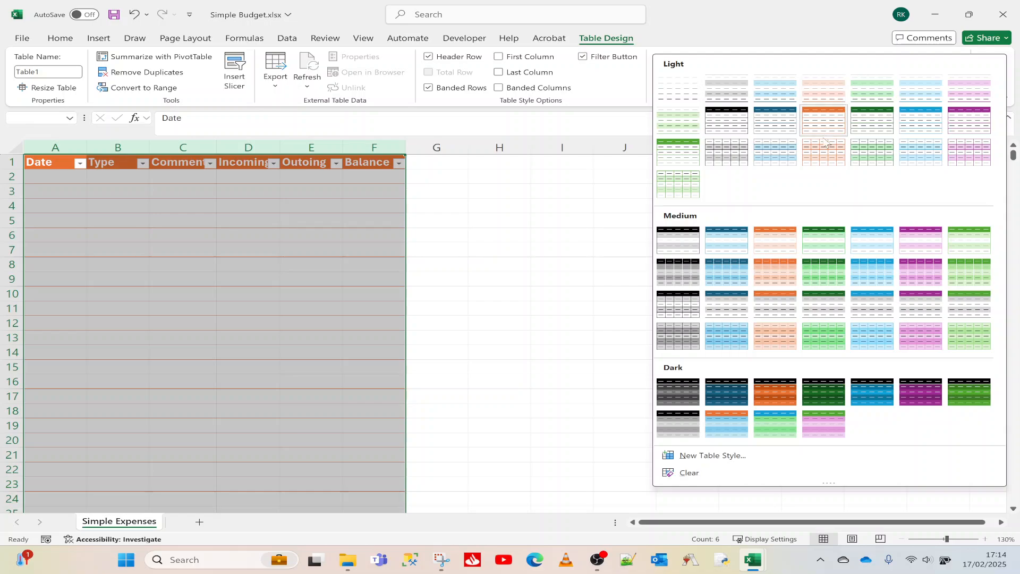
left_click(822, 98)
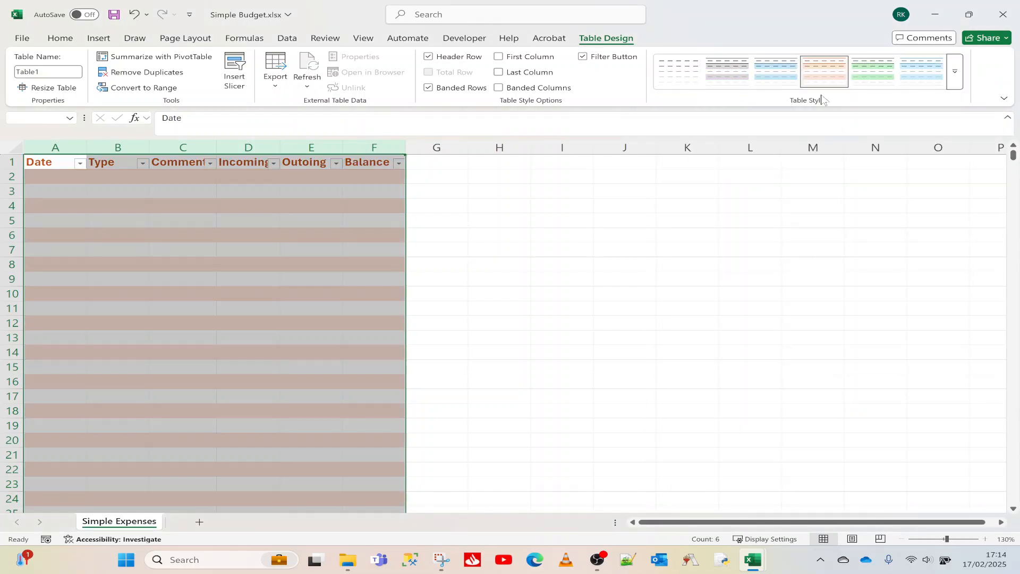
left_click(183, 195)
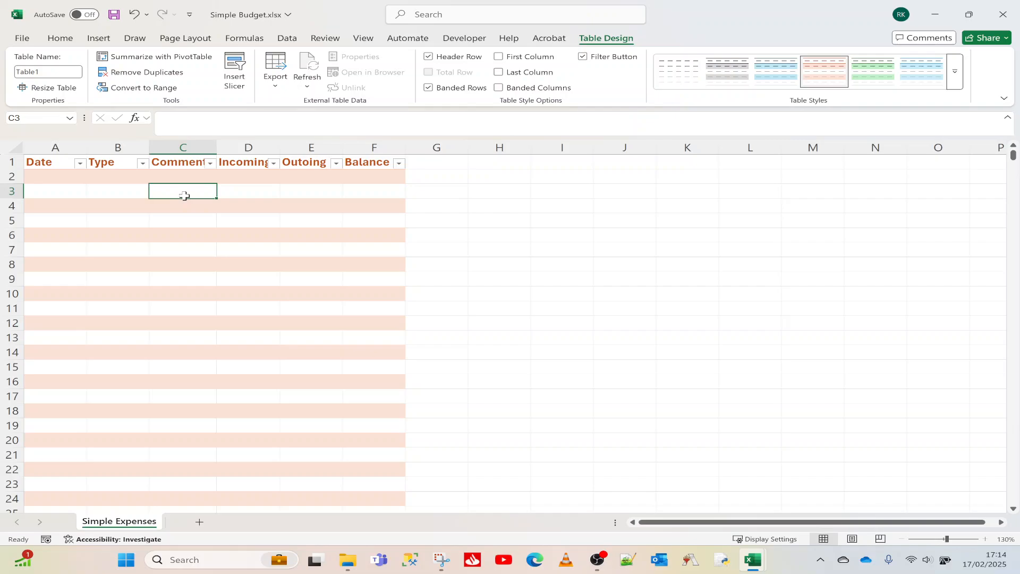
- Enter the date 01/02/2025 in the first data row of the Date column
left_click(54, 177)
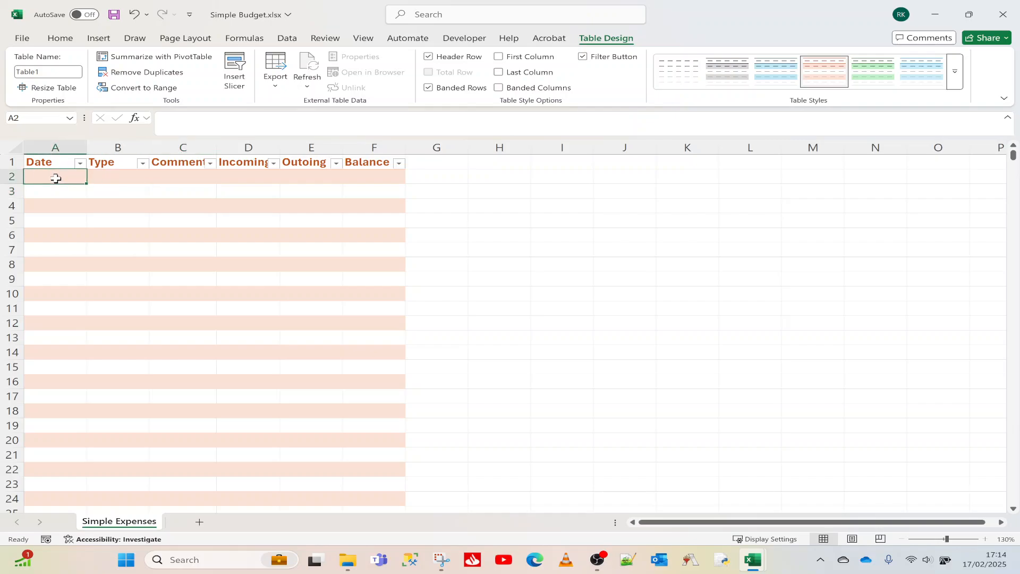
type("01/02/2")
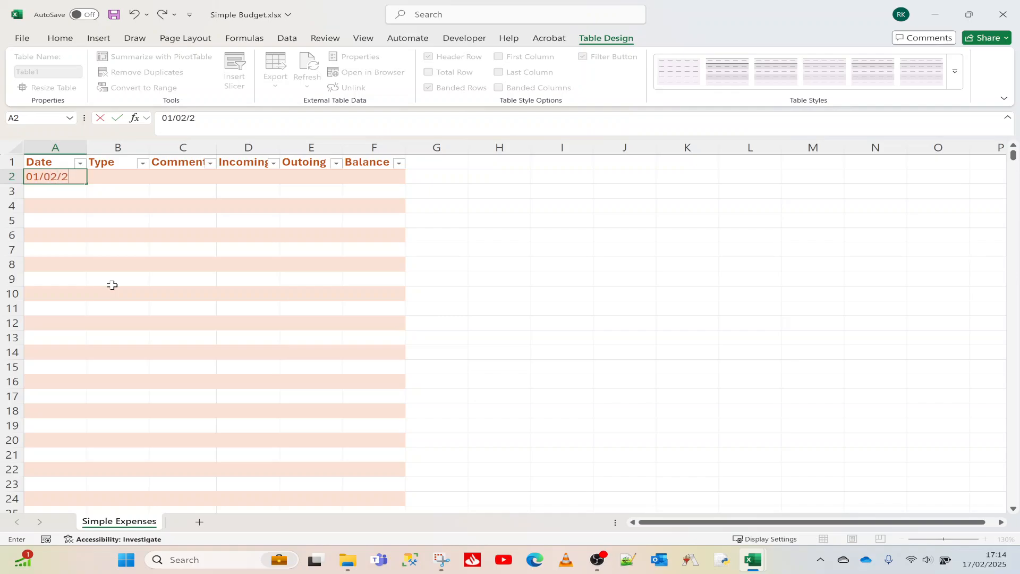
type("025")
key("Tab")
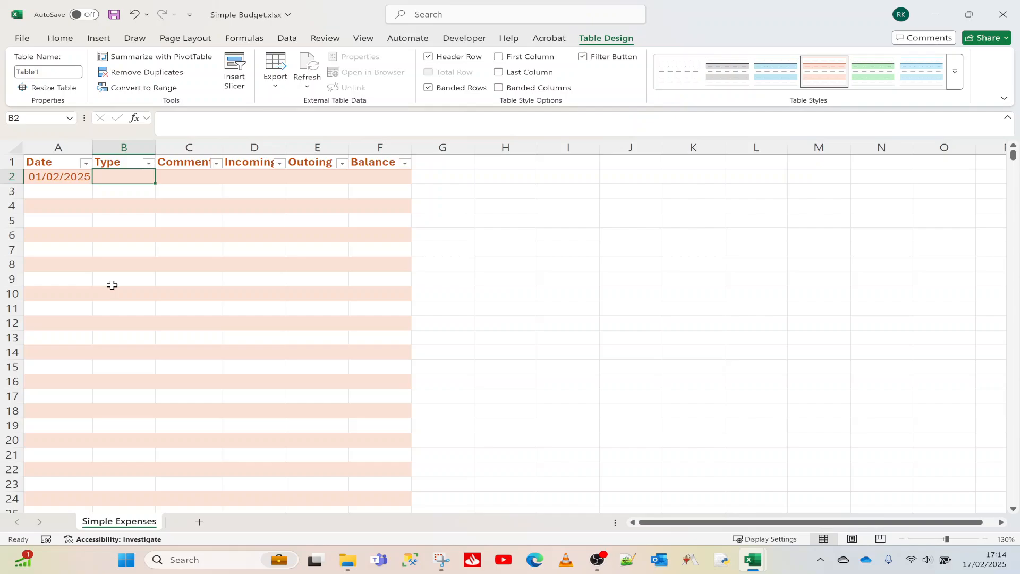
type("Wage")
key("Tab")
key("shift+Tab")
key("Delete")
- Set up data validation on all data cells of the Type column, allowing only values from a list
key("ctrl+shift+Down")
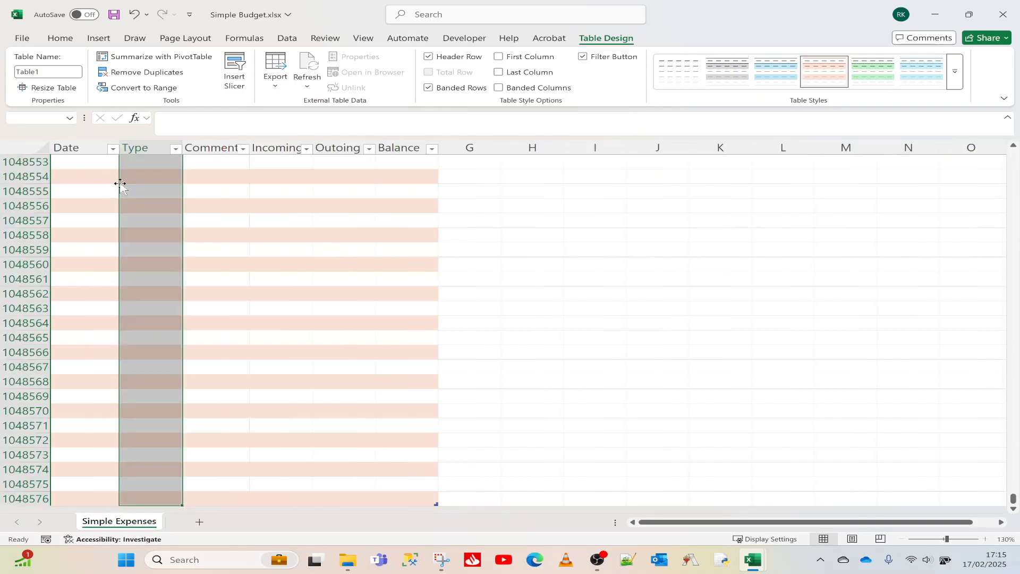
left_click(288, 39)
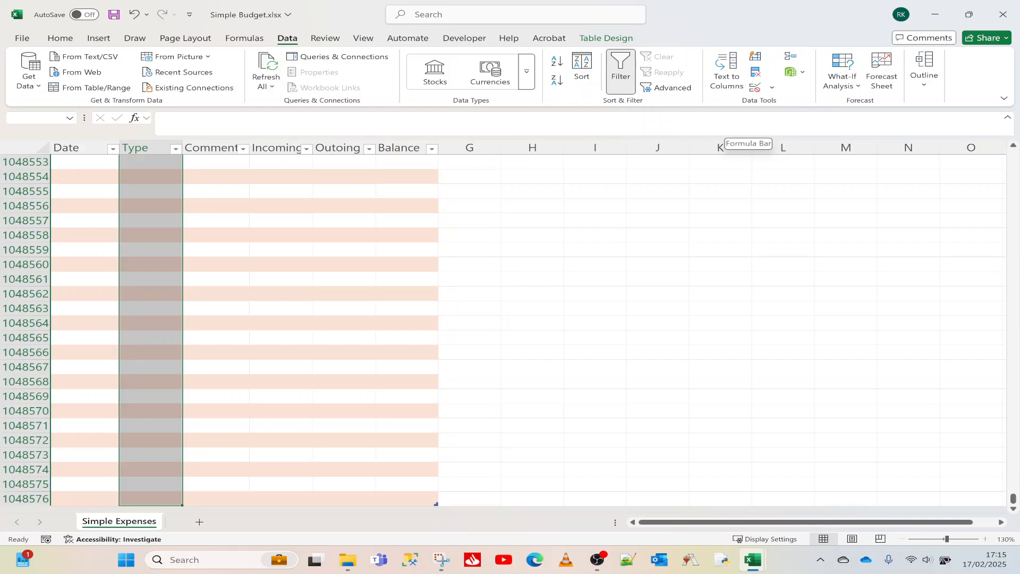
left_click(771, 88)
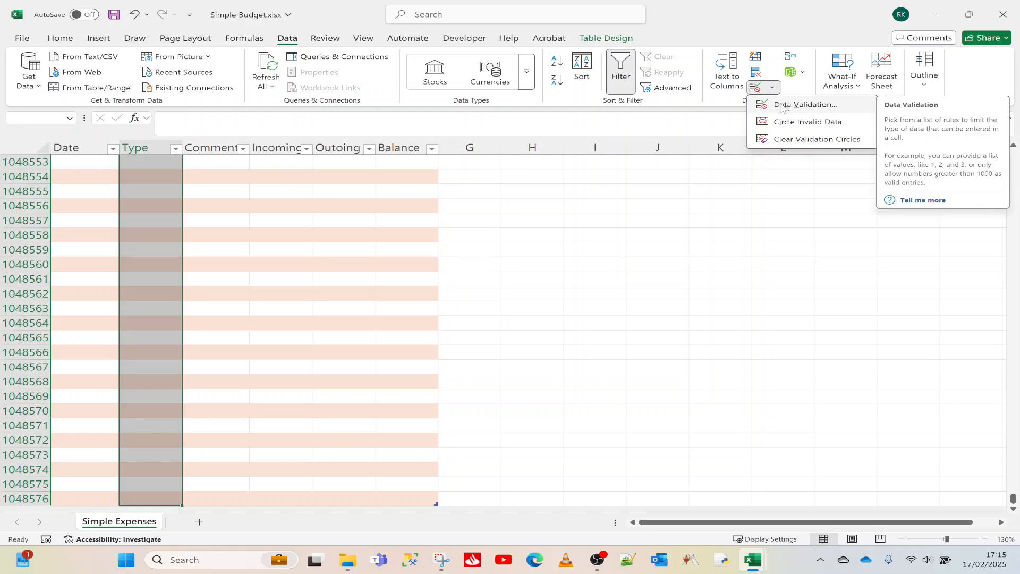
left_click(782, 105)
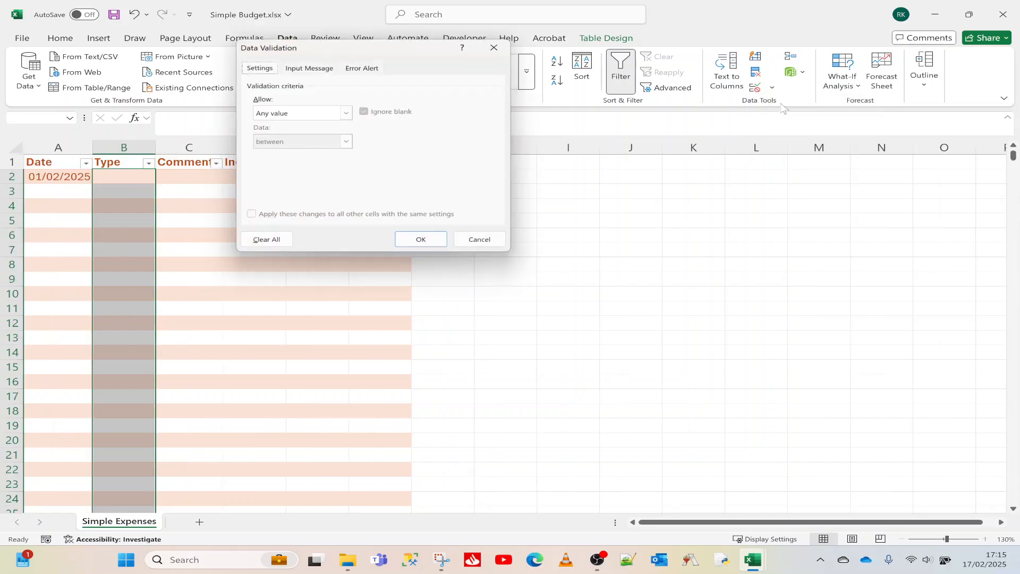
left_click(346, 113)
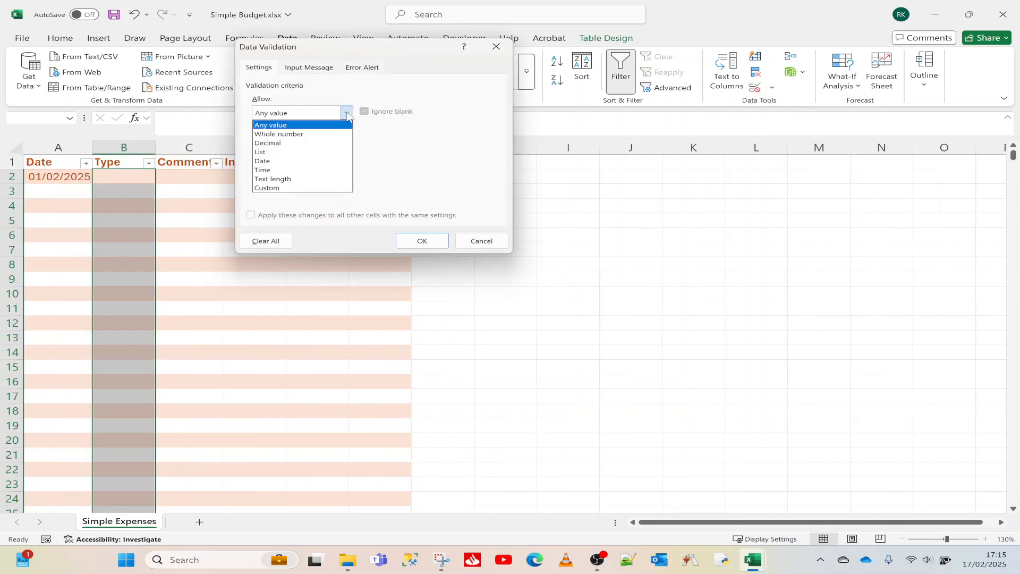
left_click(291, 153)
left_click(295, 169)
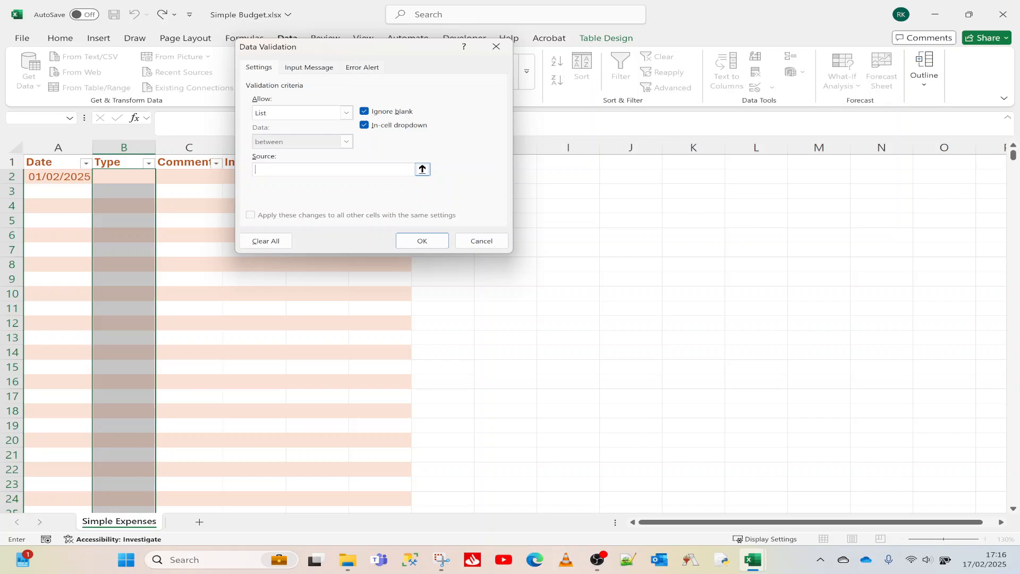
- Set the validation list's source to Wage,Shopping,Social,Bills and apply the rule
type("Wage,Shopping,Social,Mortgate,")
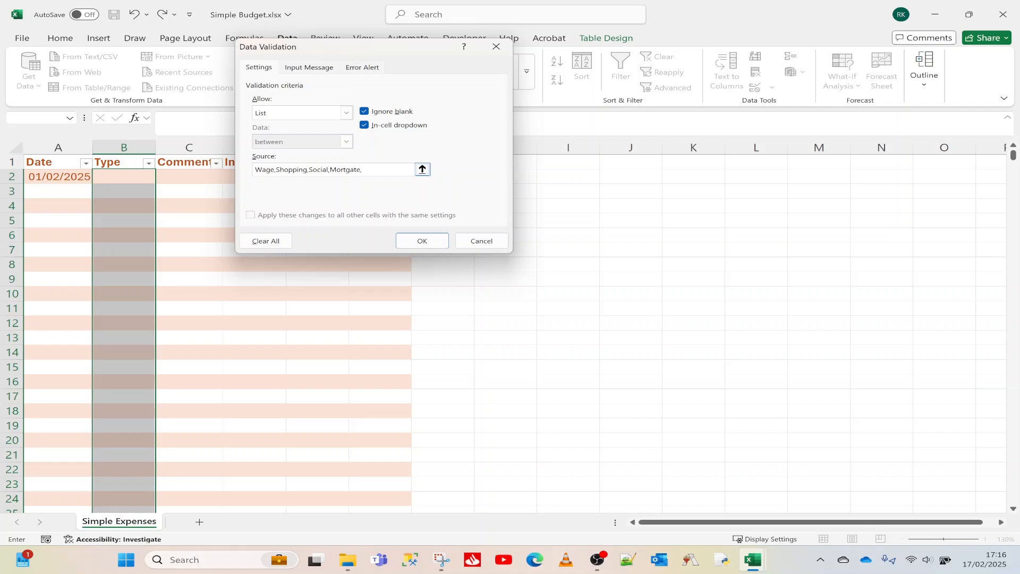
key("BackSpace")
key("BackSpace")
key("BackSpace")
key("BackSpace")
key("BackSpace")
key("BackSpace")
key("BackSpace")
key("BackSpace")
type("Bills")
left_click(416, 241)
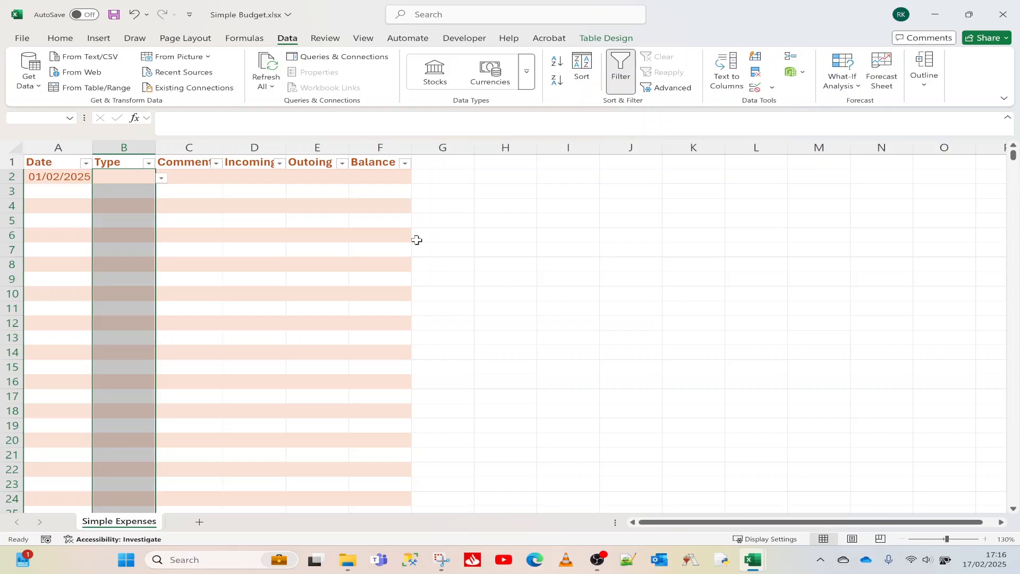
- Check various cells down the Type column for the validation dropdown
left_click(141, 216)
left_click(145, 176)
left_click(144, 232)
left_click(139, 282)
left_click(137, 291)
left_click(131, 191)
left_click(129, 175)
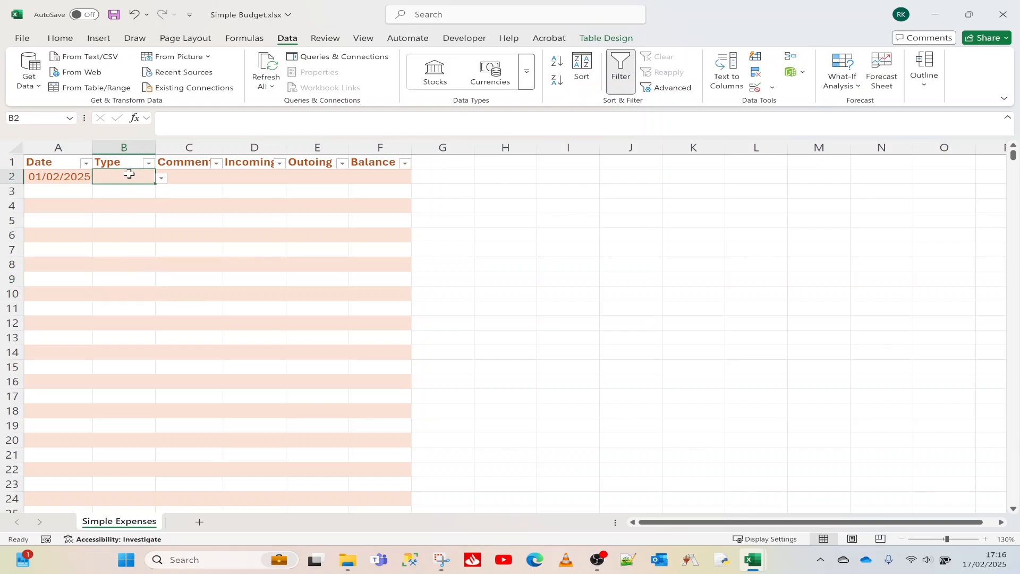
left_click(126, 278)
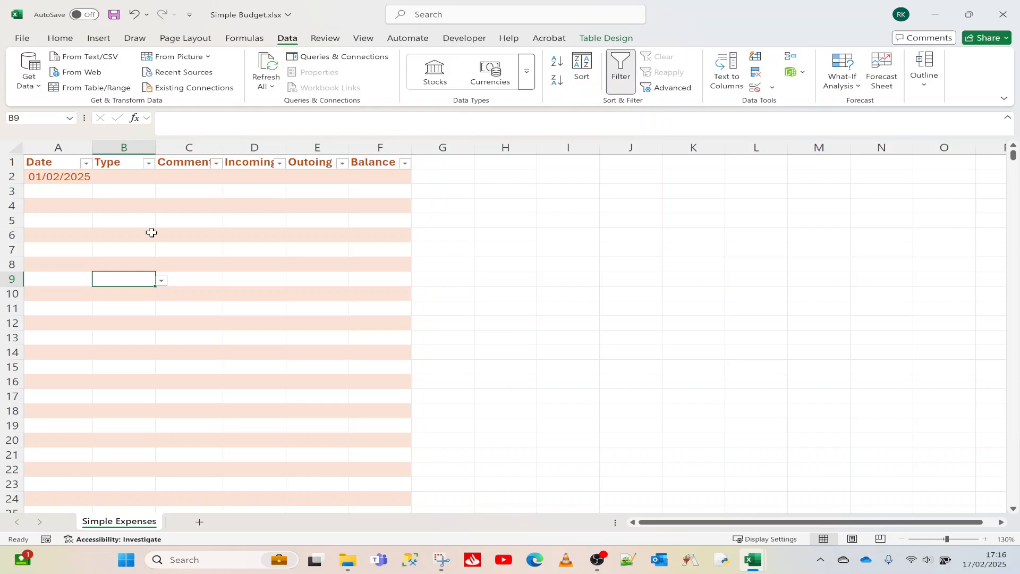
- Set the first data row's type to Wage and its Incoming amount to 2000, leaving the comment blank
left_click(132, 177)
left_click(160, 180)
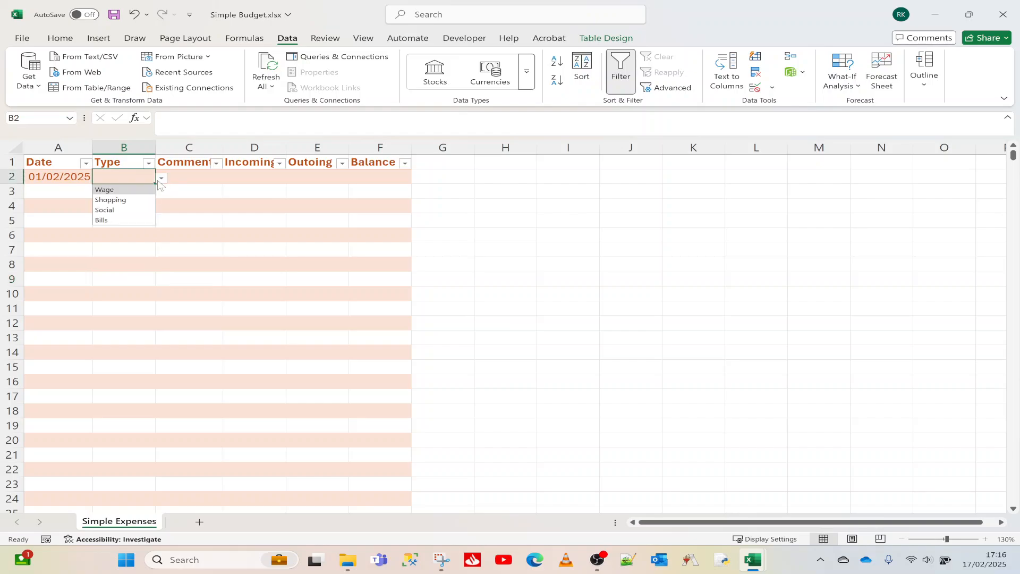
left_click(120, 190)
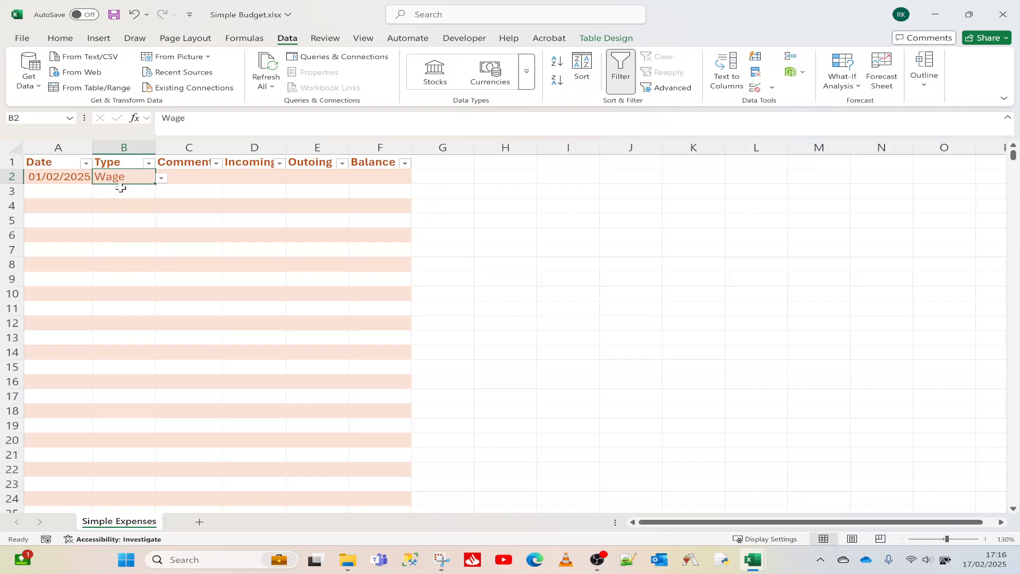
left_click(189, 177)
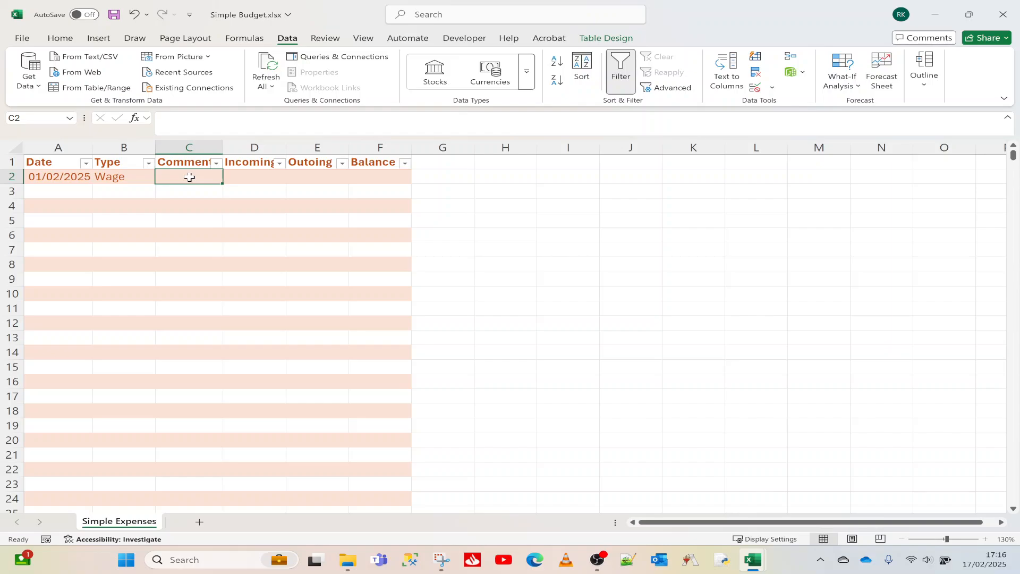
key("Tab")
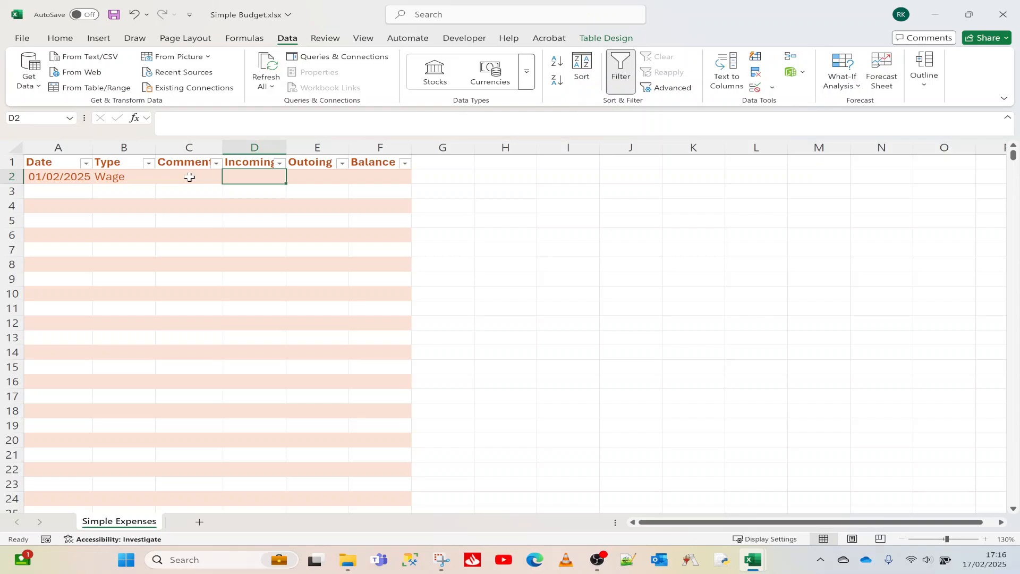
type("2000")
key("Tab")
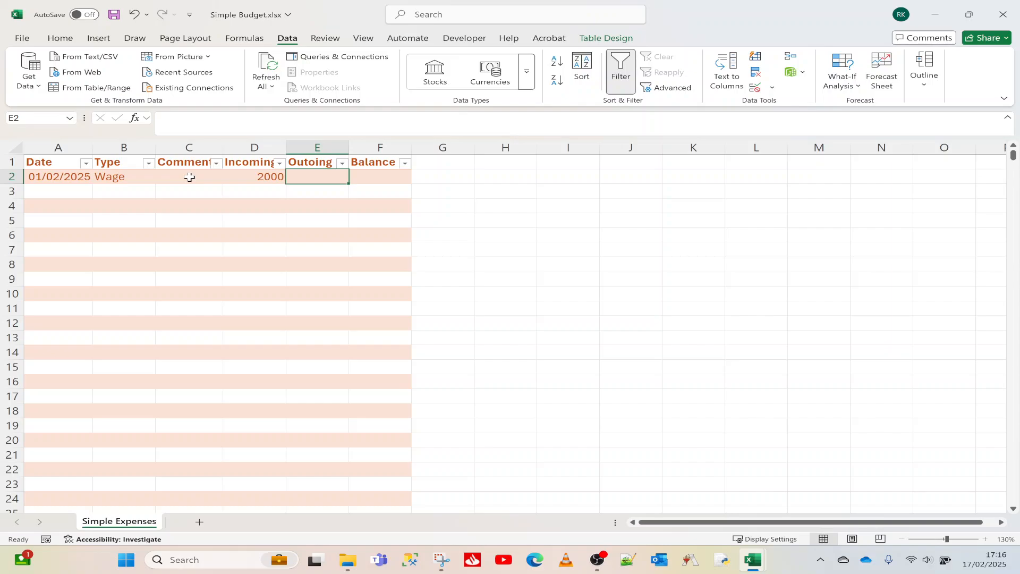
- Start the second data row in row 3 with the date 01/02/2025 and the type Shopping
left_click(73, 191)
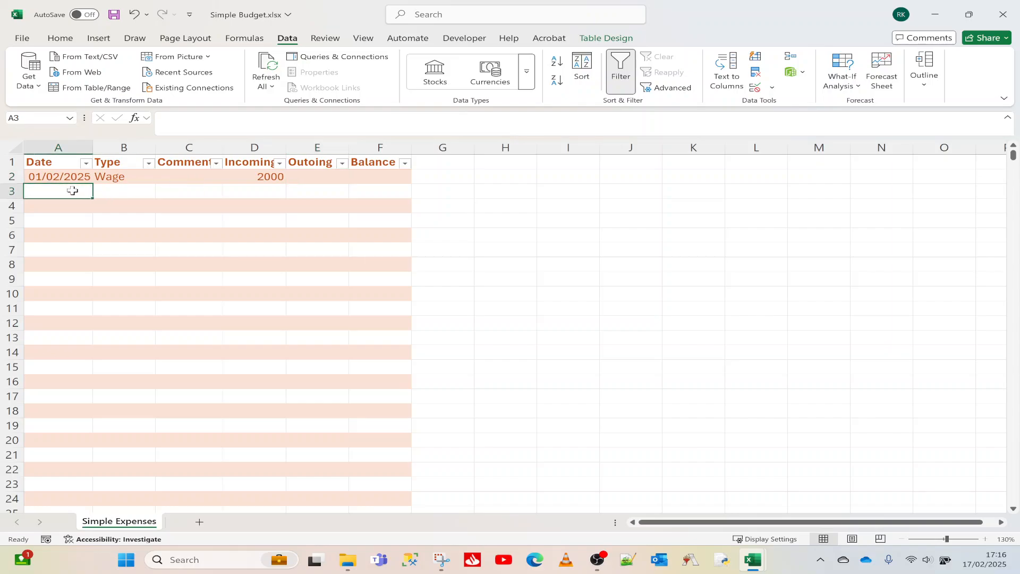
type("01")
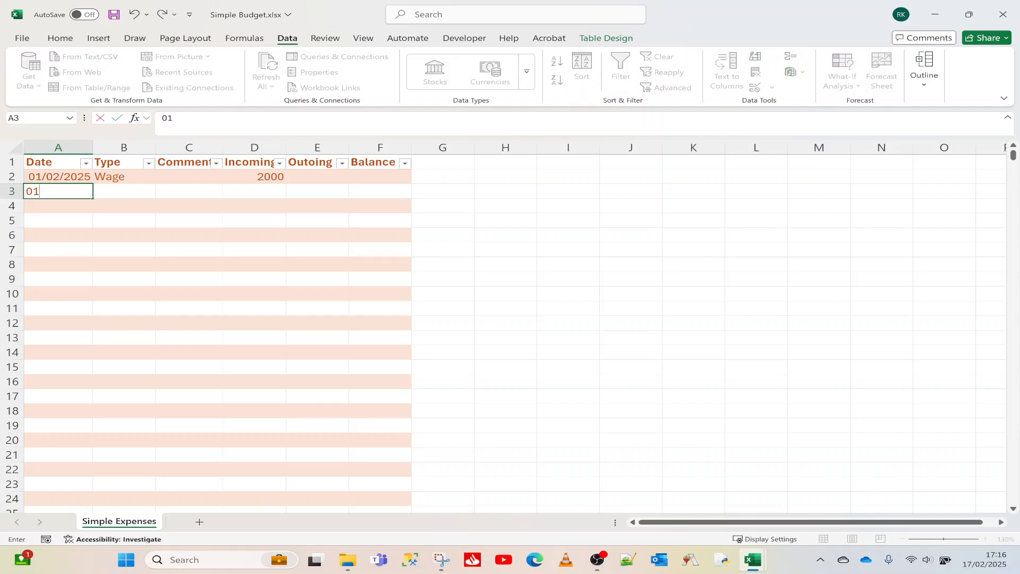
type("/02/2025")
key("Tab")
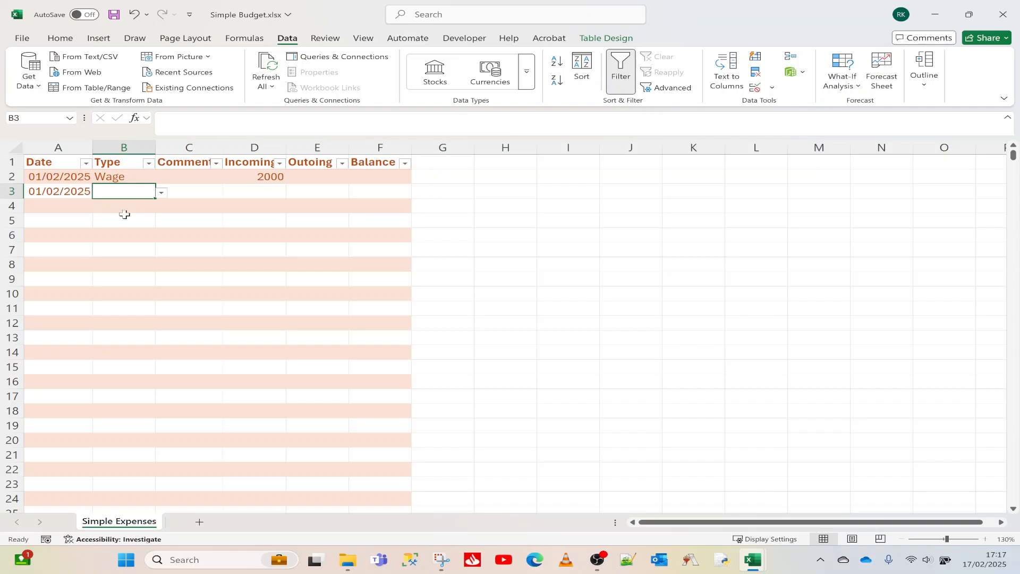
left_click(161, 192)
left_click(162, 198)
type("sho")
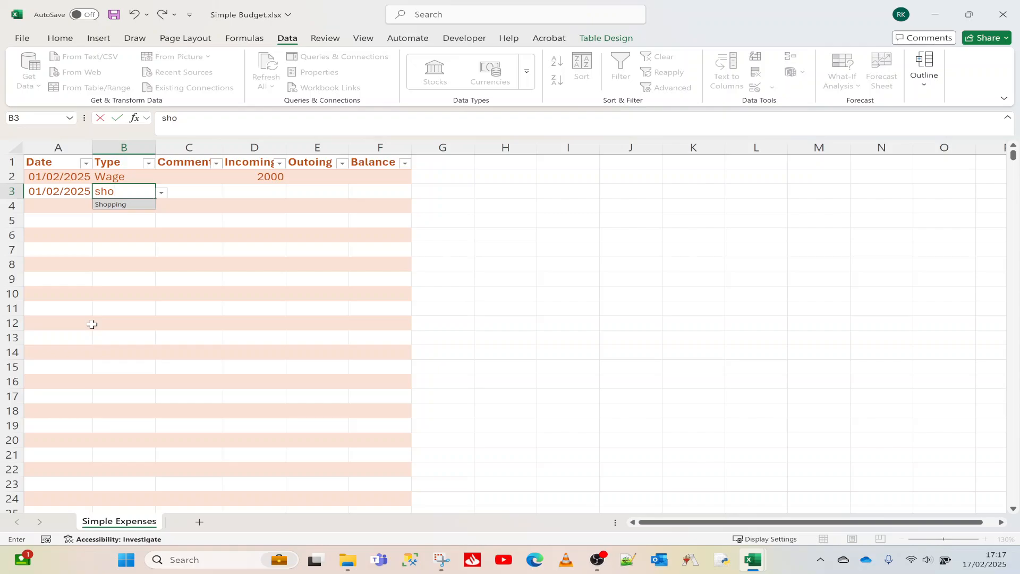
key("Tab")
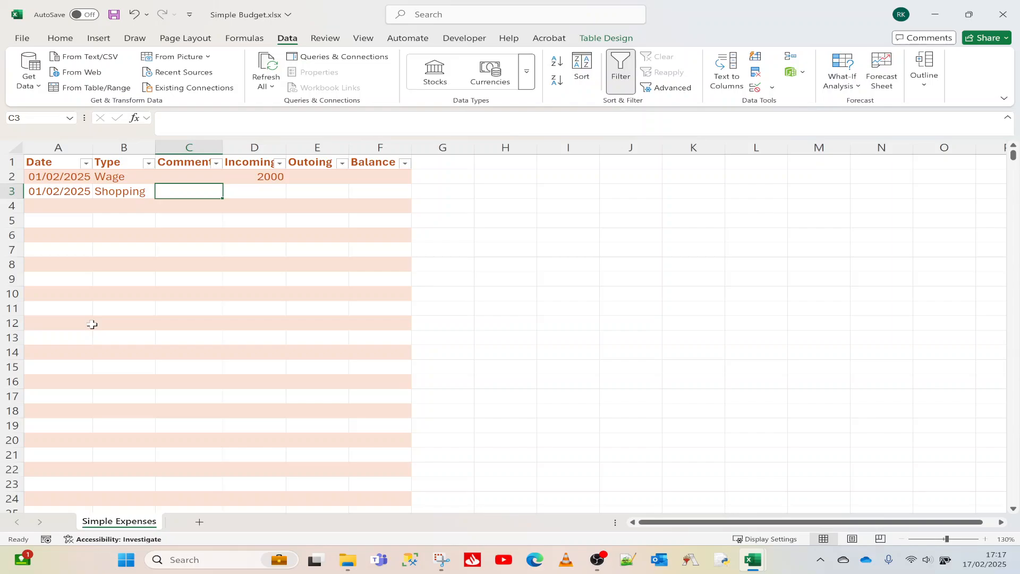
- Enter the comment Tesco and an Outoing amount of 90 for the Shopping entry
type("Tesco")
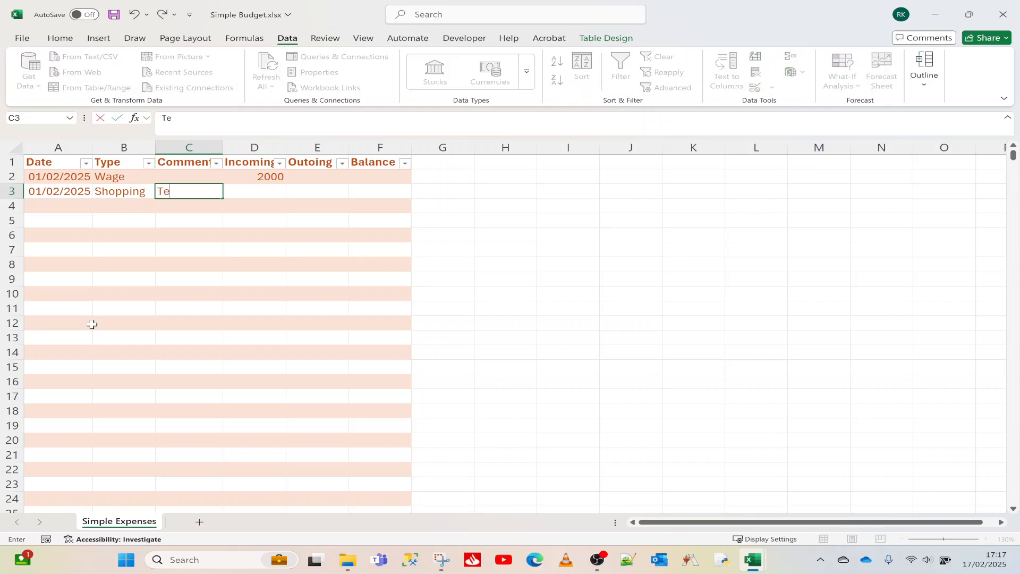
key("Tab")
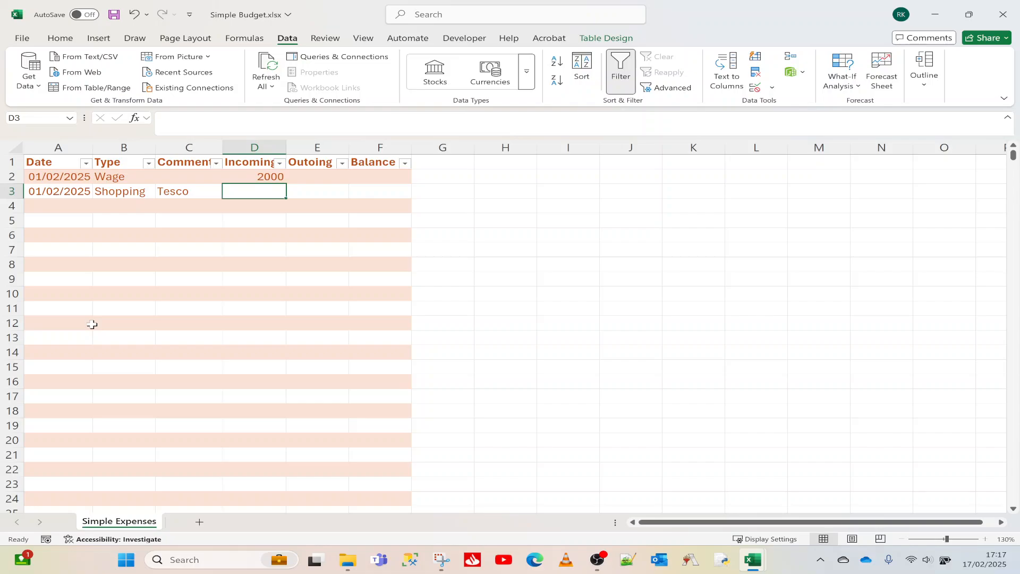
key("Tab")
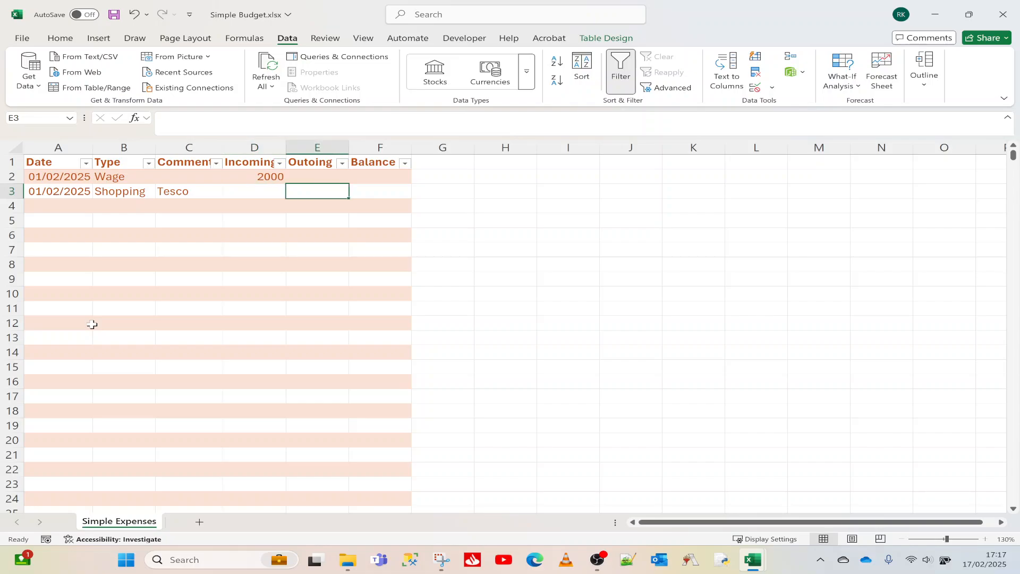
type("90")
key("Tab")
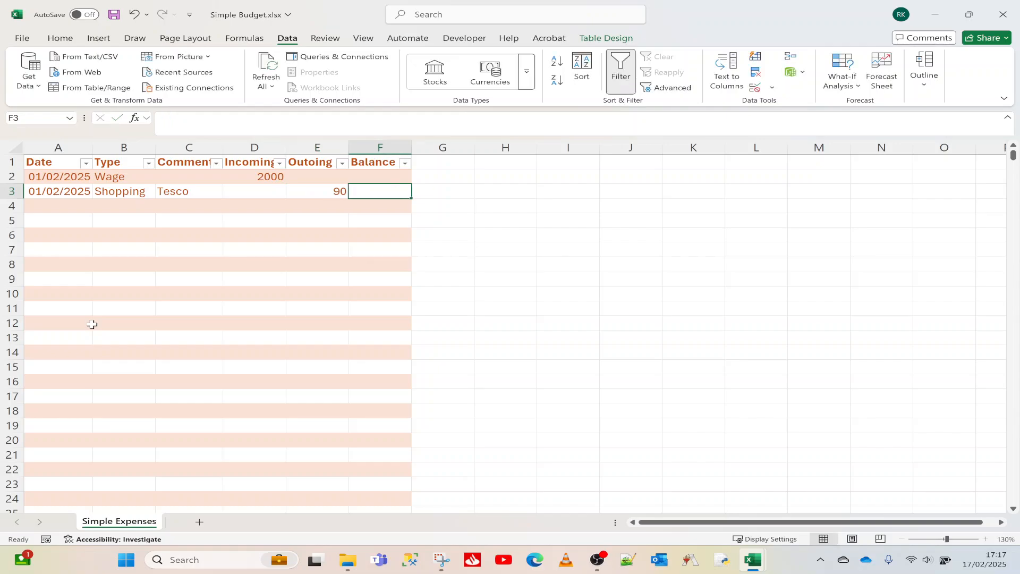
- Start the third data row in row 4 with the date 03/02/2025 and the type Social
left_click(65, 207)
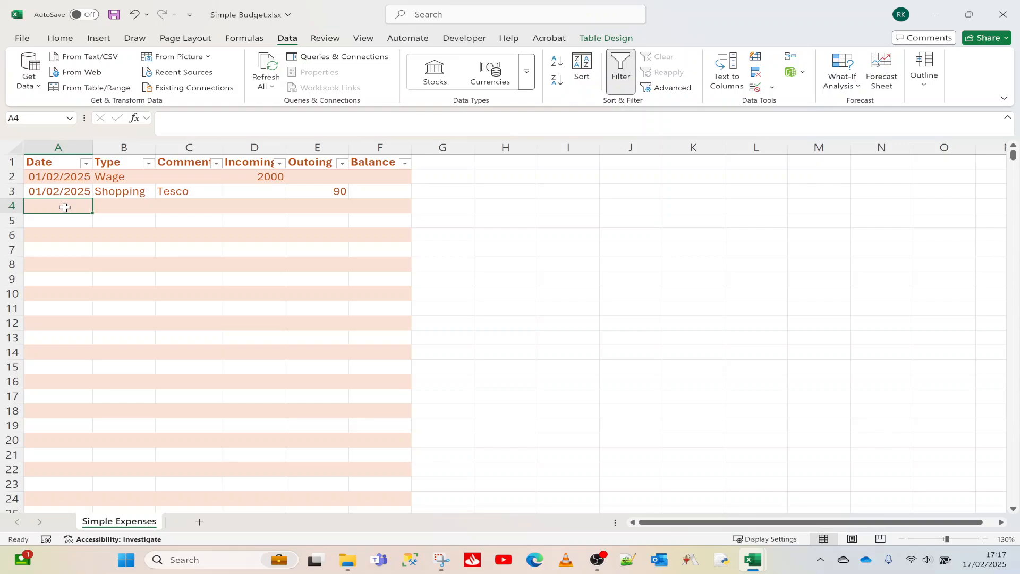
type("03/0")
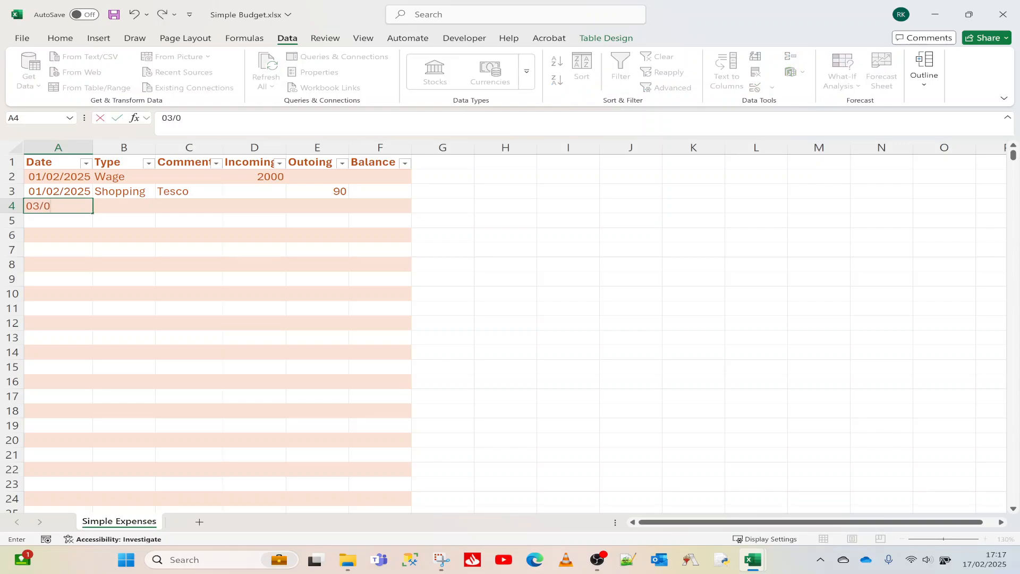
type("2/2025")
key("Tab")
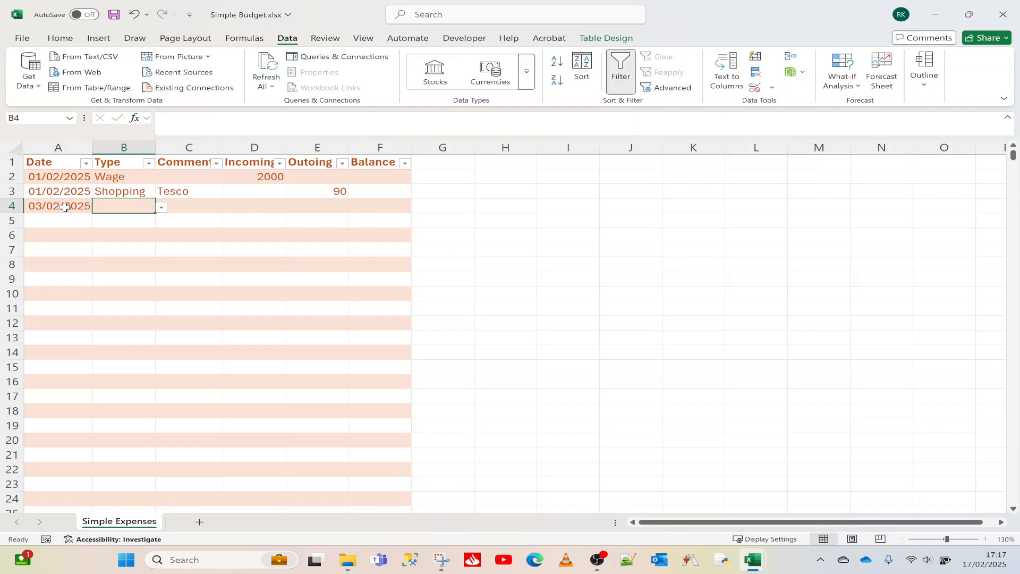
type("Social")
key("Tab")
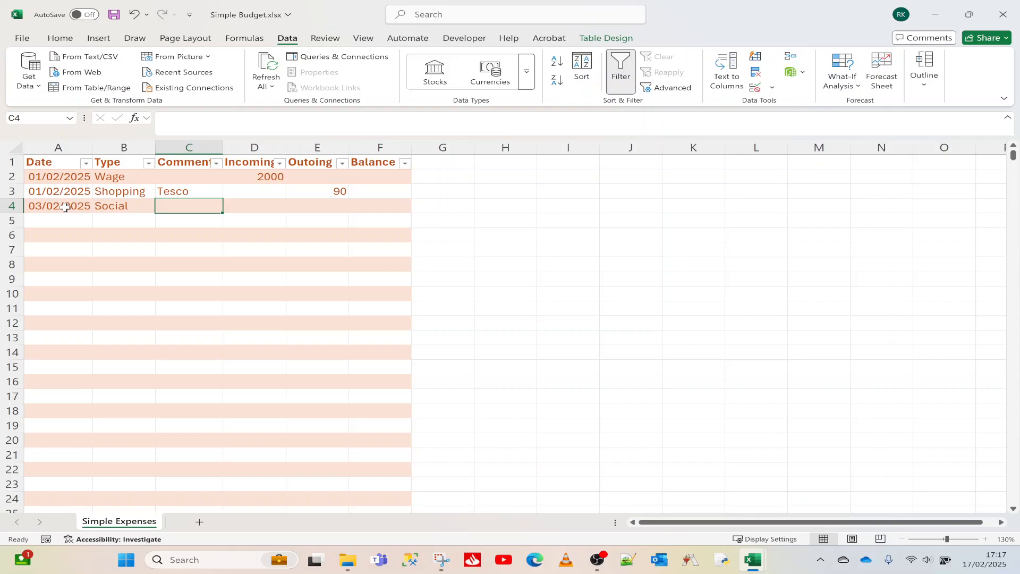
- Enter the comment Meal and an Outoing amount of 70 for the Social entry
type("Meal")
key("Tab")
key("Tab")
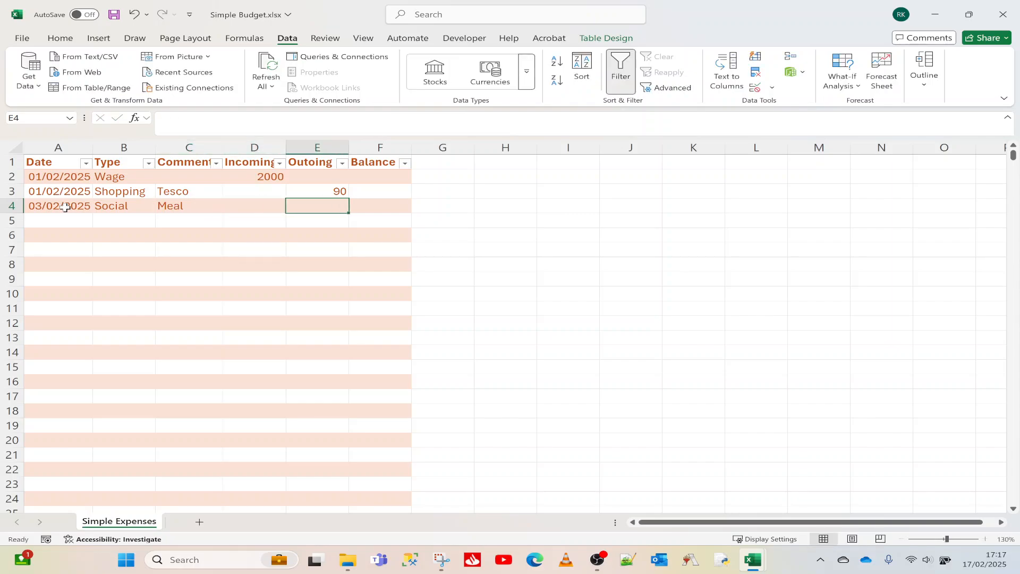
type("70")
key("Tab")
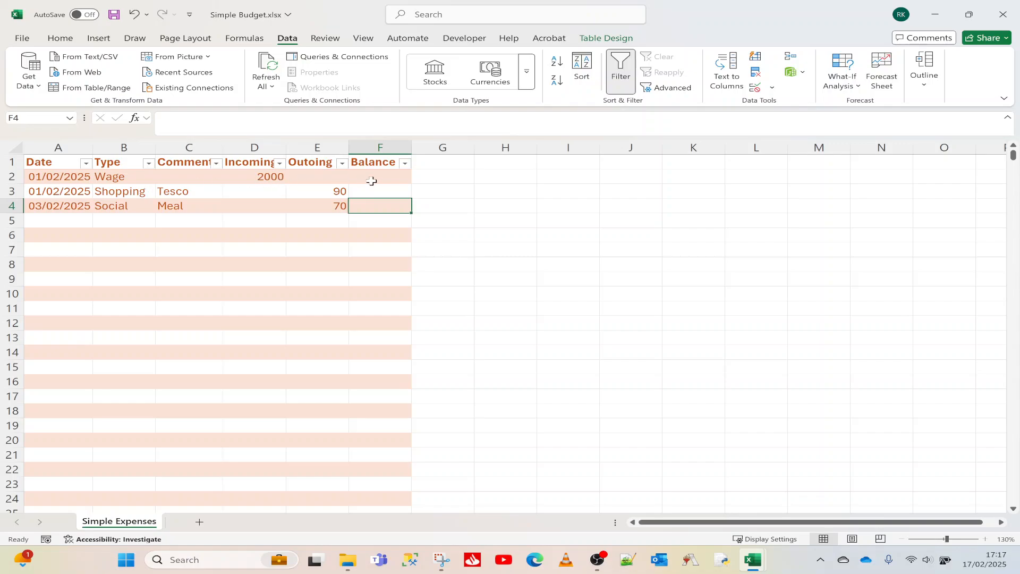
left_click(270, 178)
left_click(322, 176)
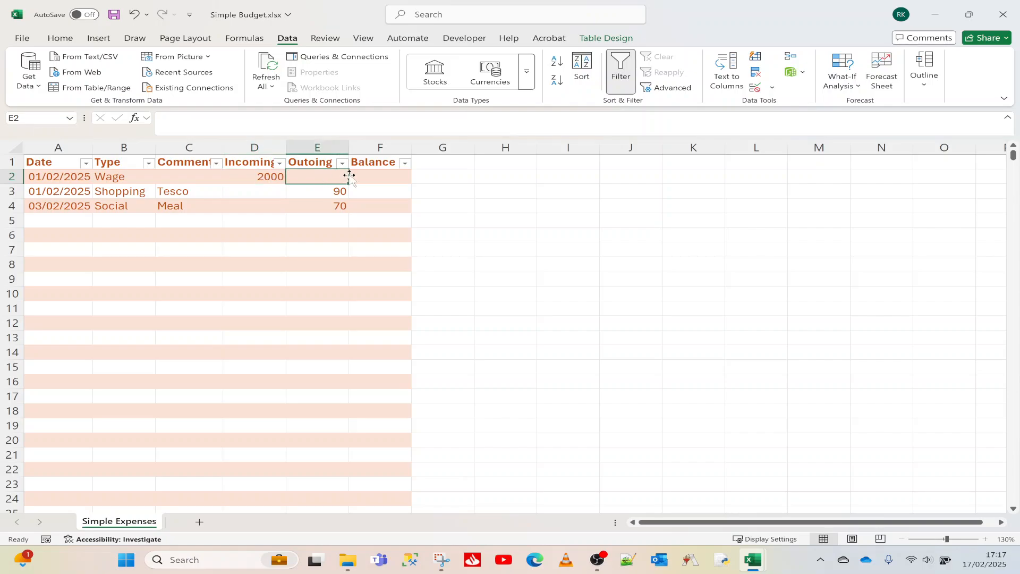
left_click(367, 175)
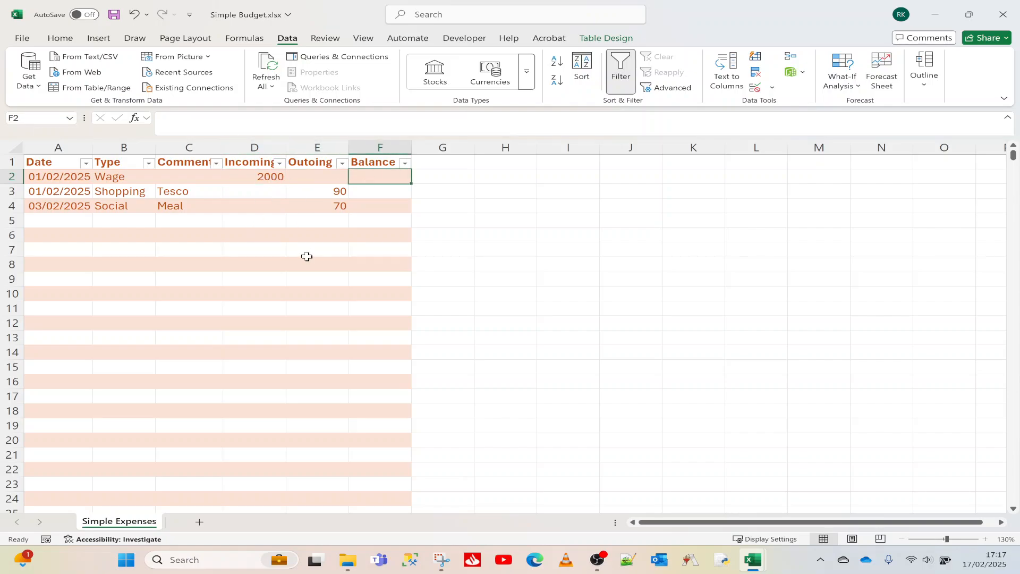
- Format the Incoming, Outoing and Balance columns as Currency with two decimal places and the £ symbol
left_click(260, 143)
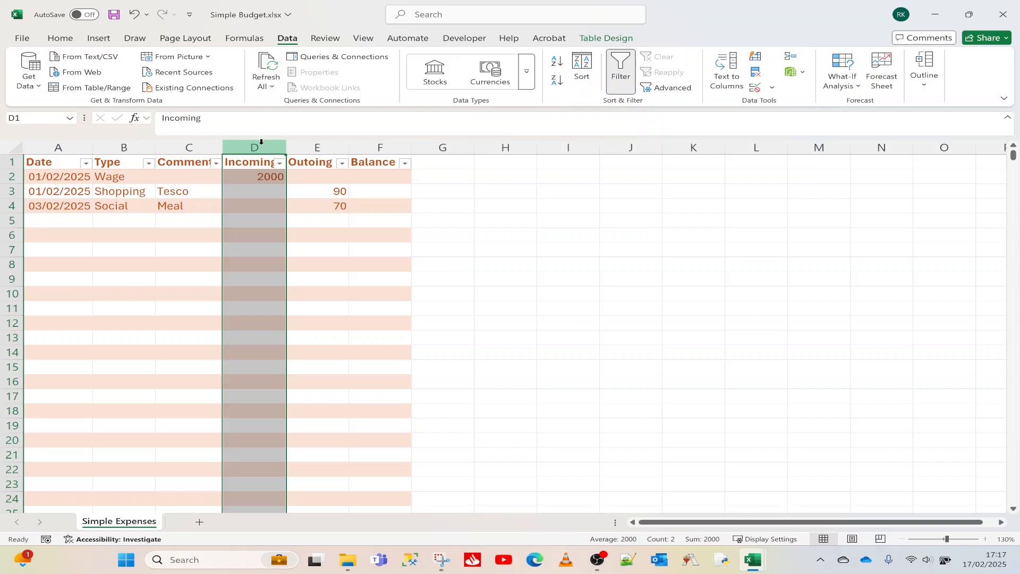
key("shift+Right")
key("shift+Right")
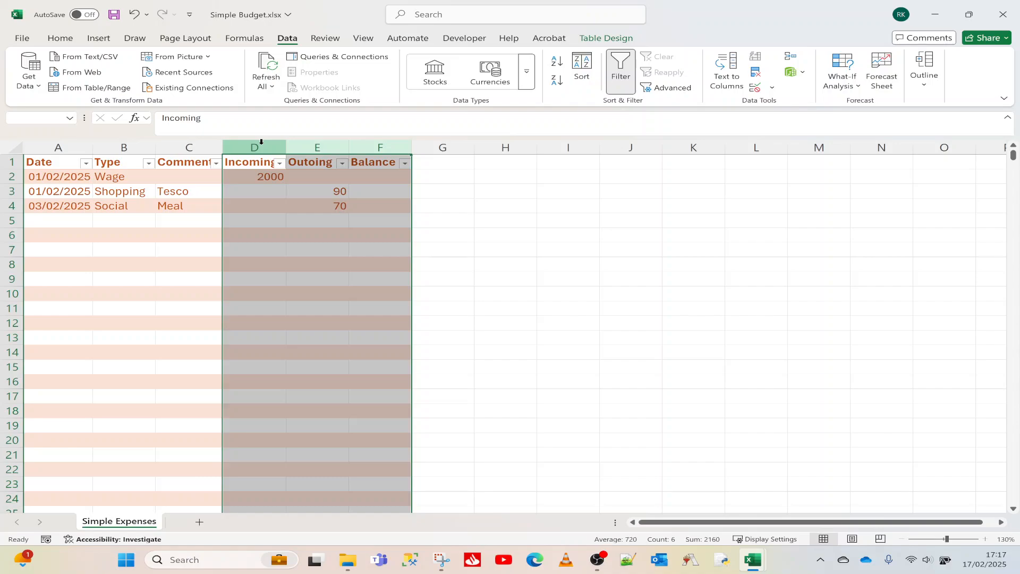
left_click(64, 39)
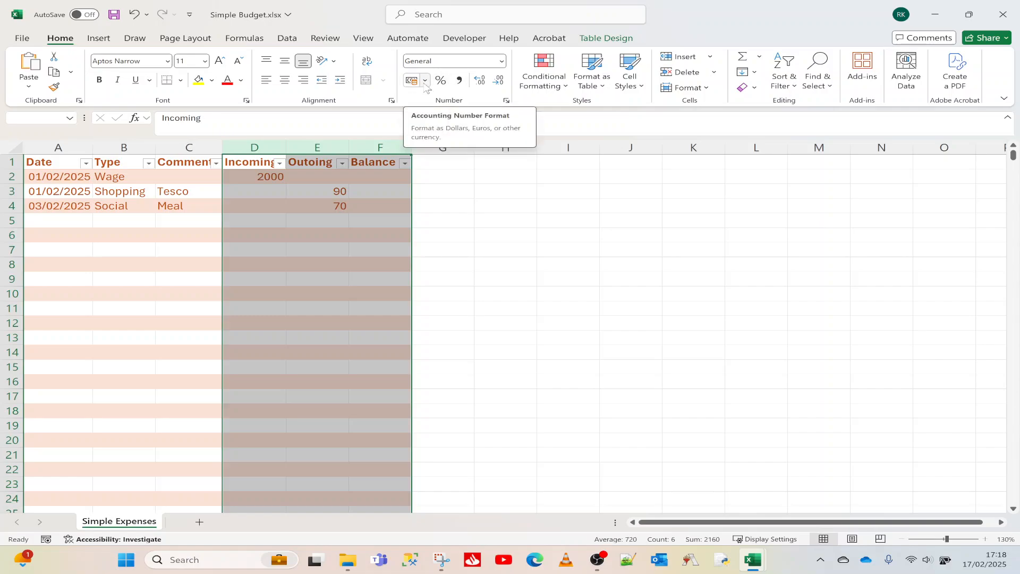
left_click(424, 80)
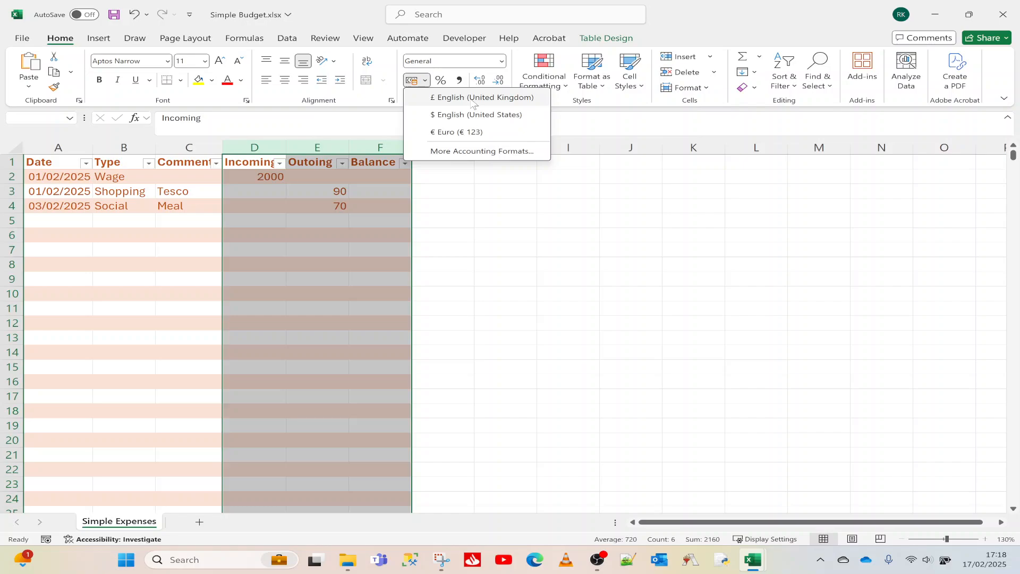
right_click(289, 222)
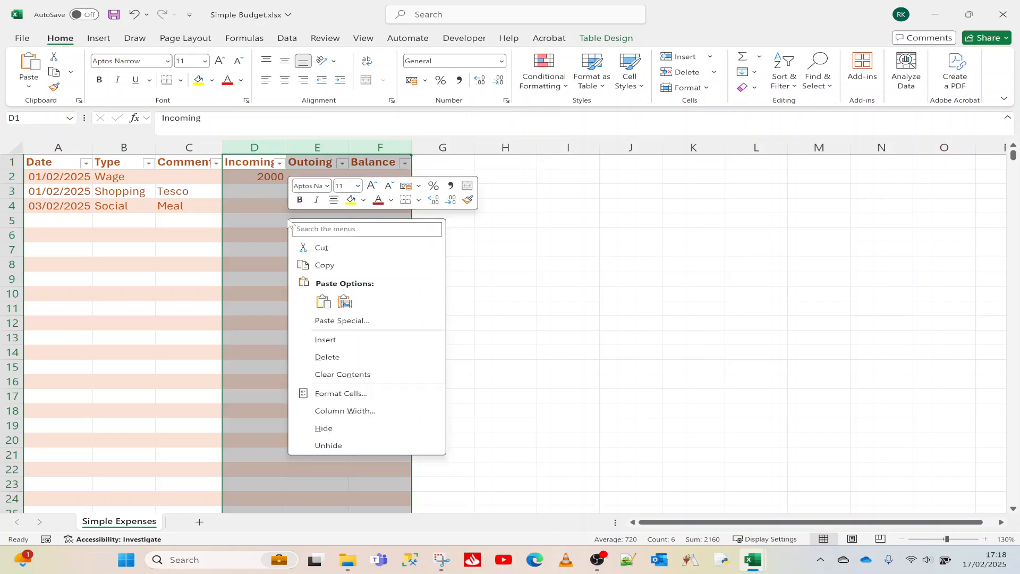
left_click(348, 394)
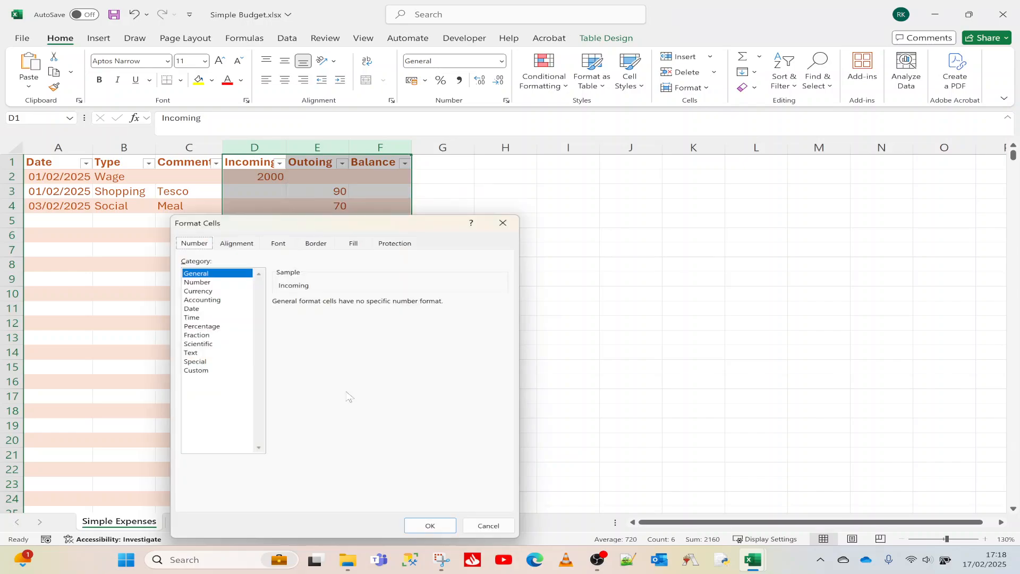
left_click(202, 293)
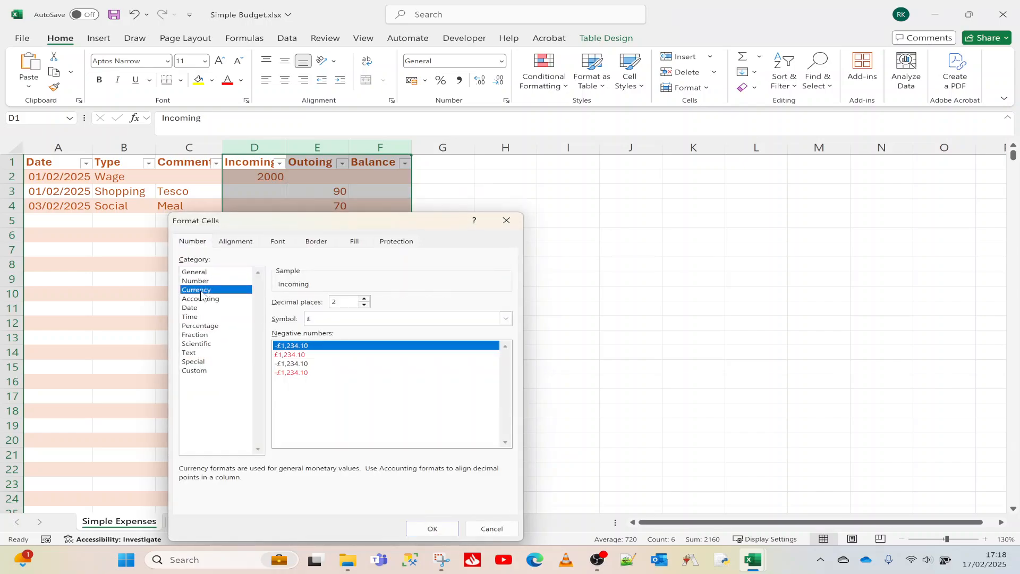
left_click(506, 319)
left_click(443, 290)
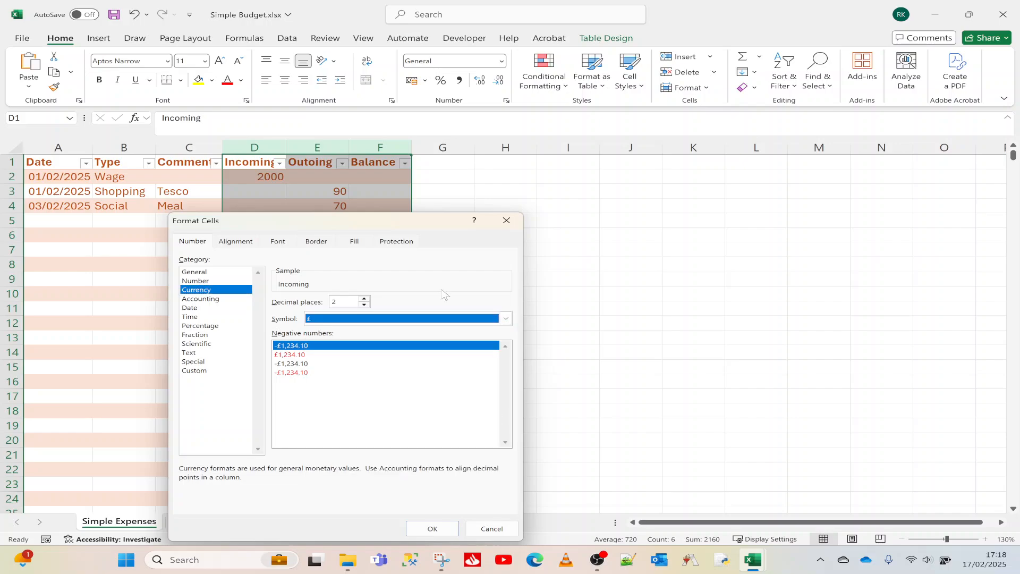
left_click(436, 530)
left_click(320, 294)
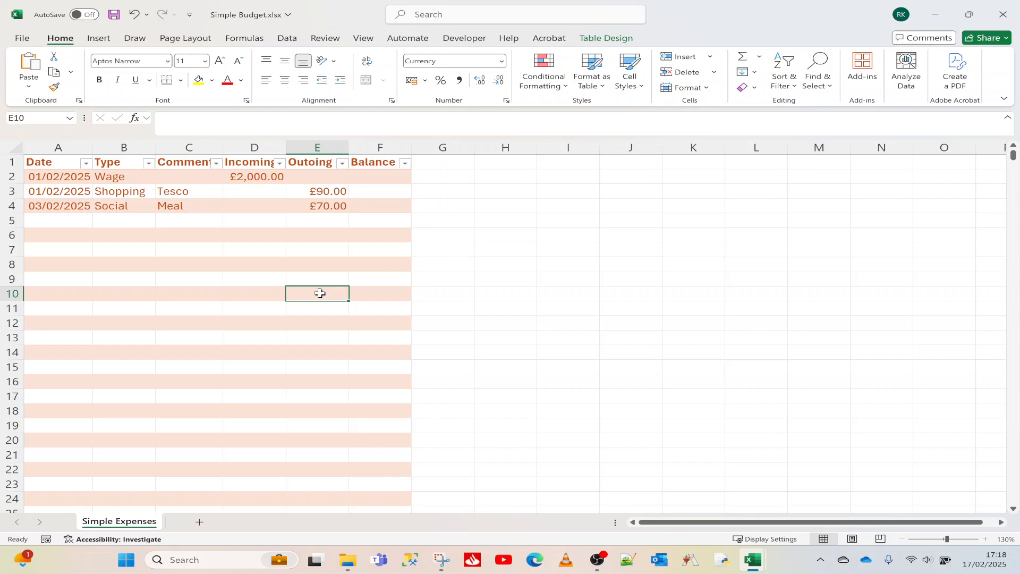
- Widen the Date, Type, Comment, Incoming and Outoing columns so their headers and values fit
left_click_drag(93, 147, 96, 148)
left_click_drag(161, 148, 173, 150)
left_click_drag(241, 147, 448, 147)
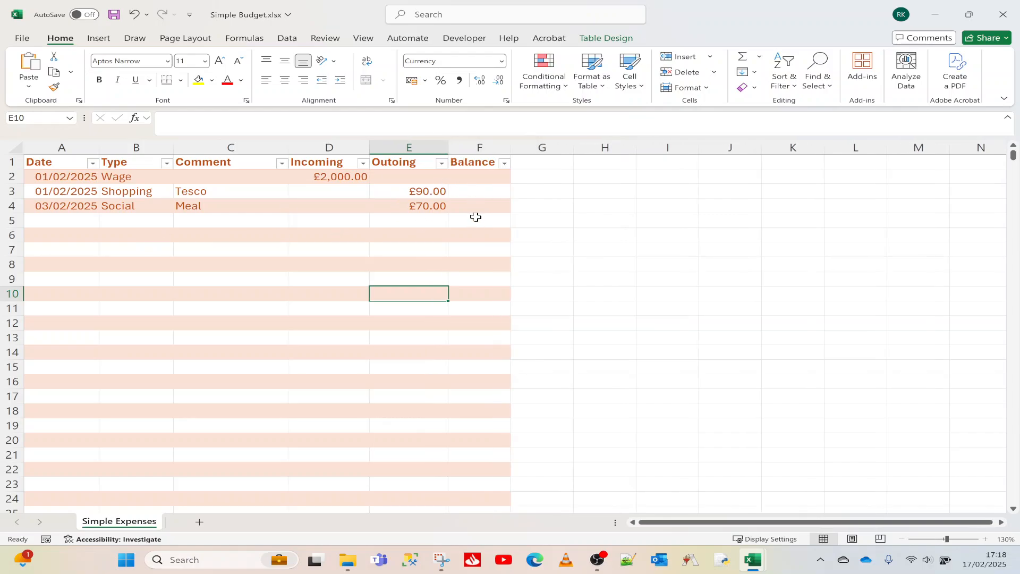
- Set the first Balance cell, F2, to the Incoming amount of its row
left_click(476, 176)
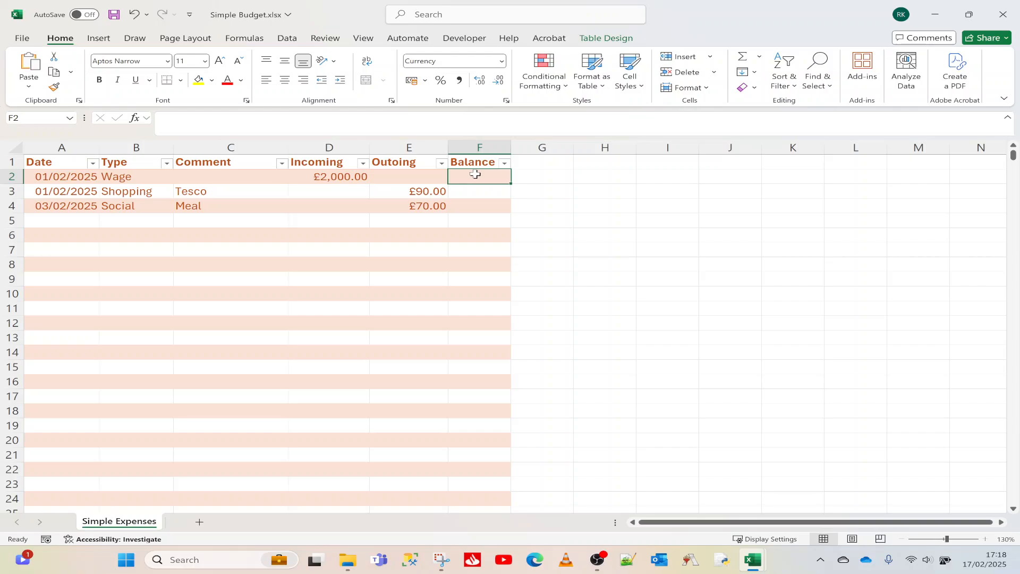
type("=")
left_click(351, 177)
key("Return")
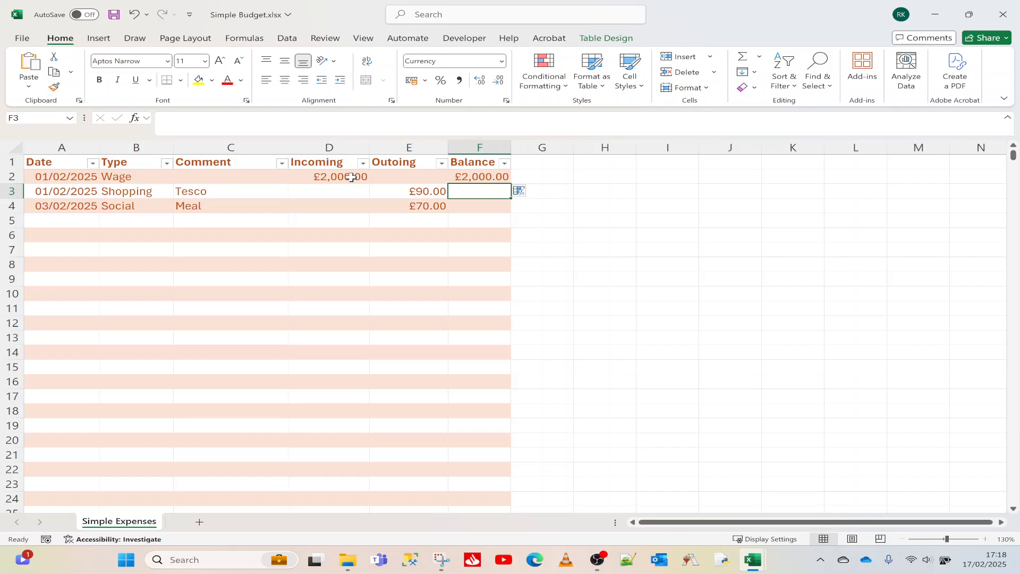
left_click(477, 176)
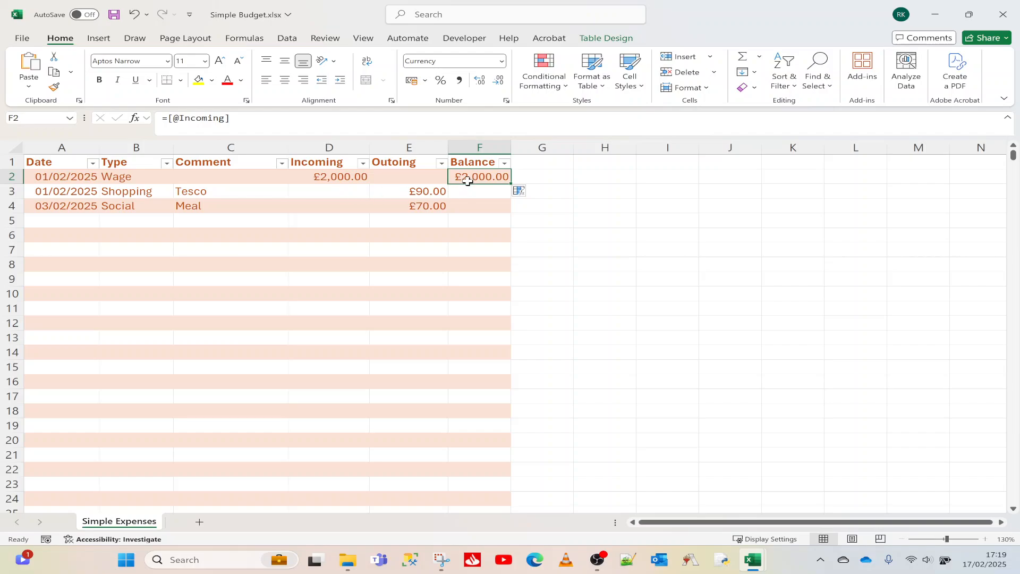
left_click(428, 194)
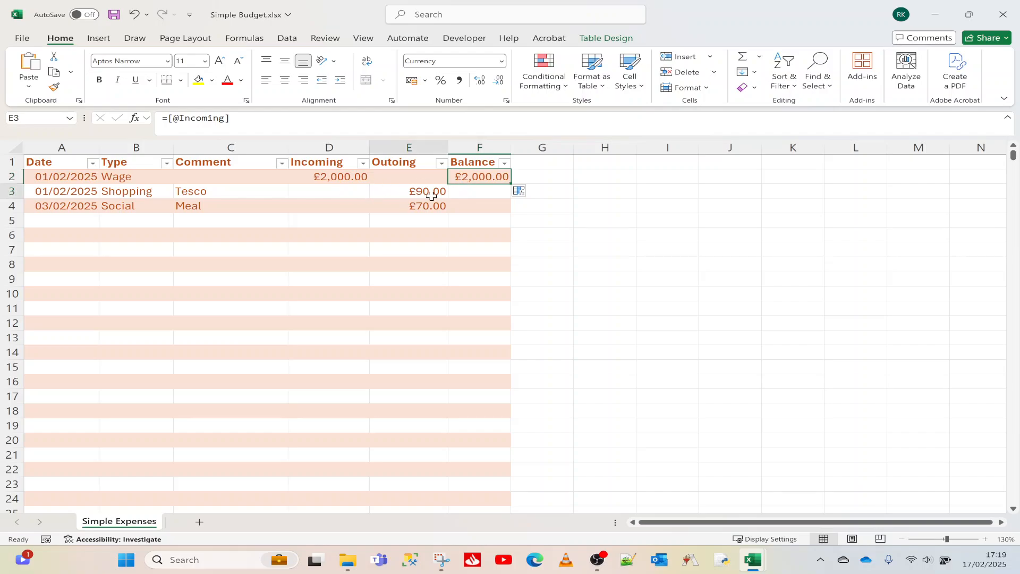
left_click(472, 195)
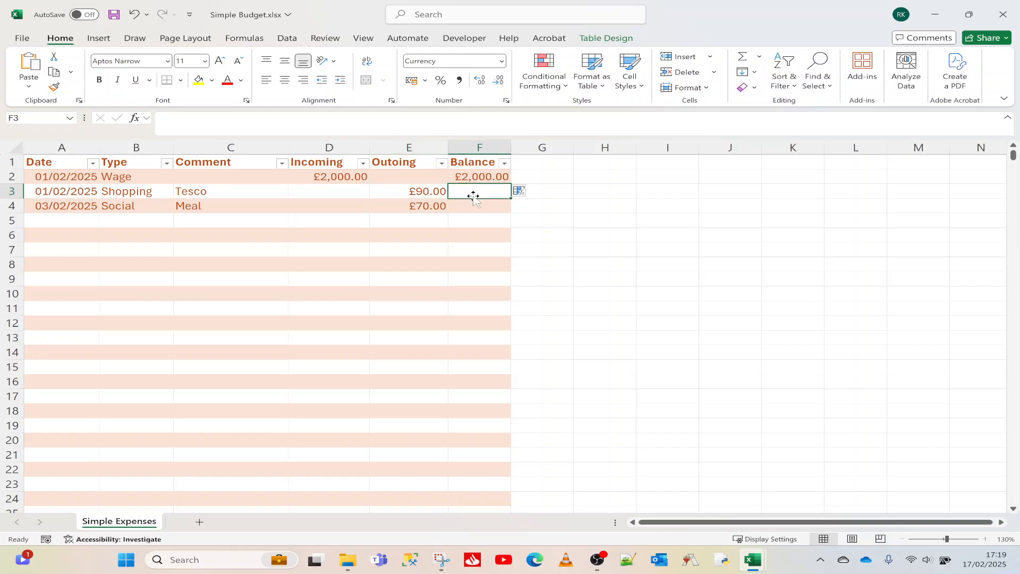
type("=")
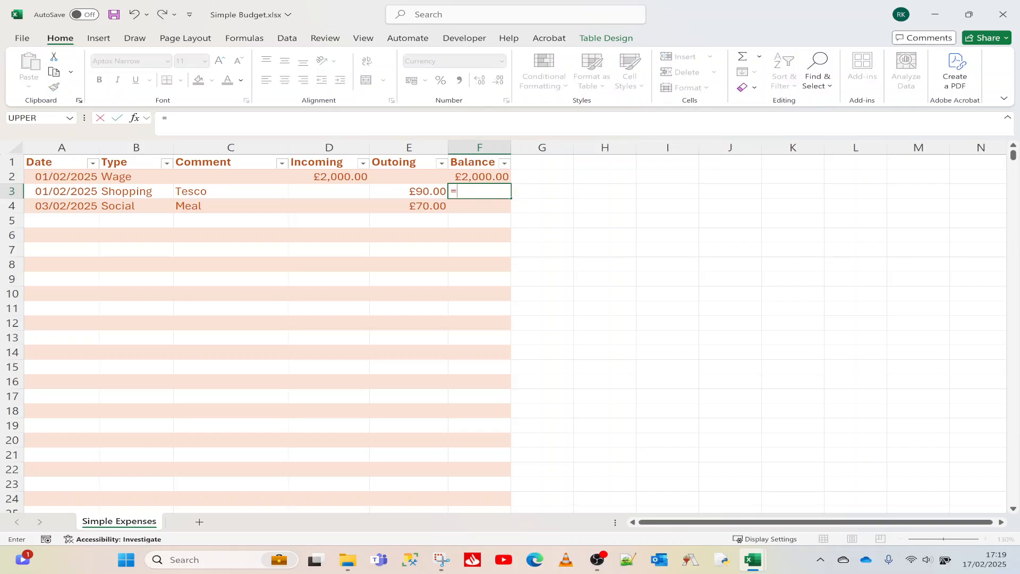
left_click(473, 177)
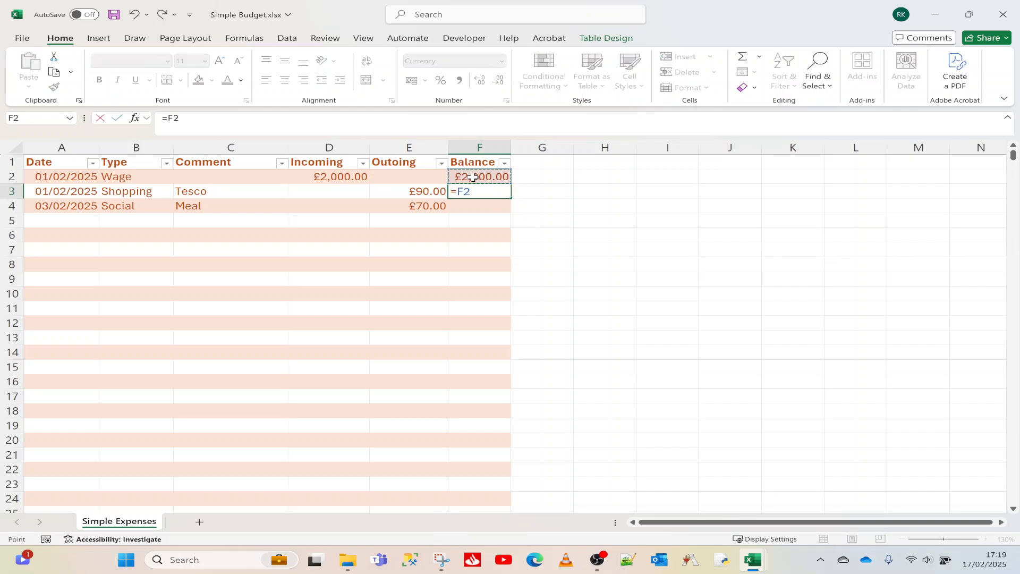
type("+")
left_click(348, 192)
type("-")
left_click(417, 191)
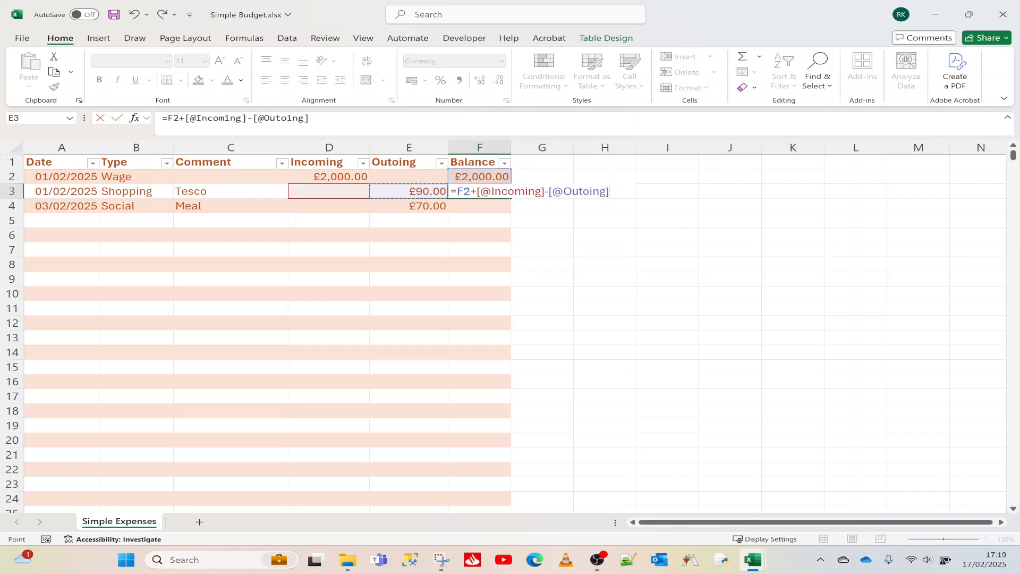
key("Return")
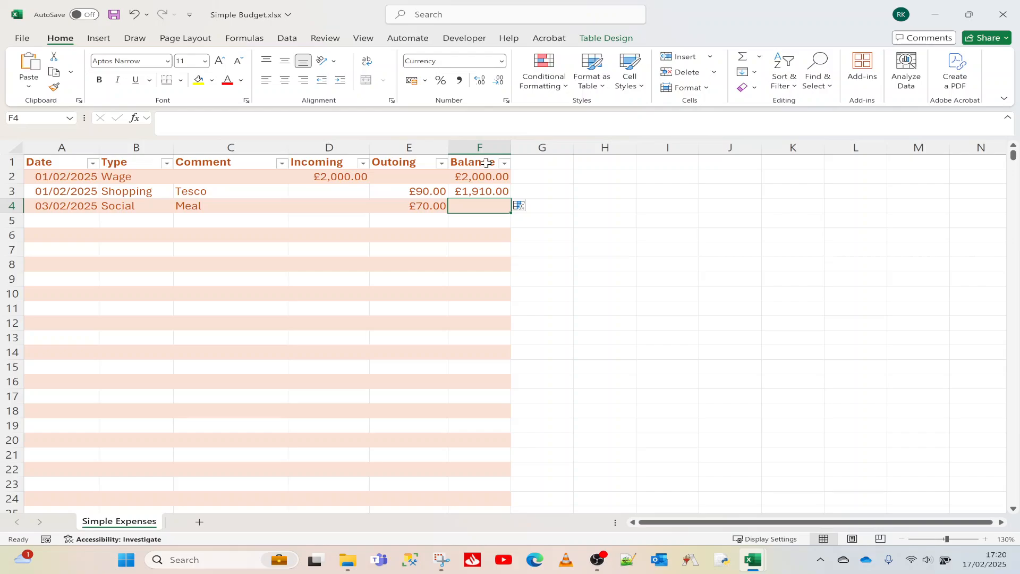
left_click(533, 208)
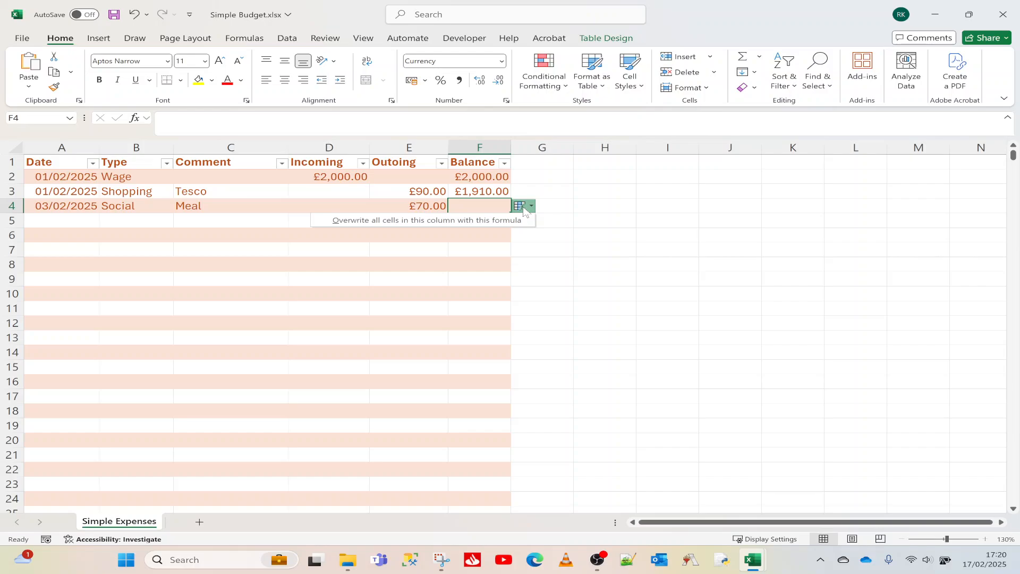
left_click(501, 220)
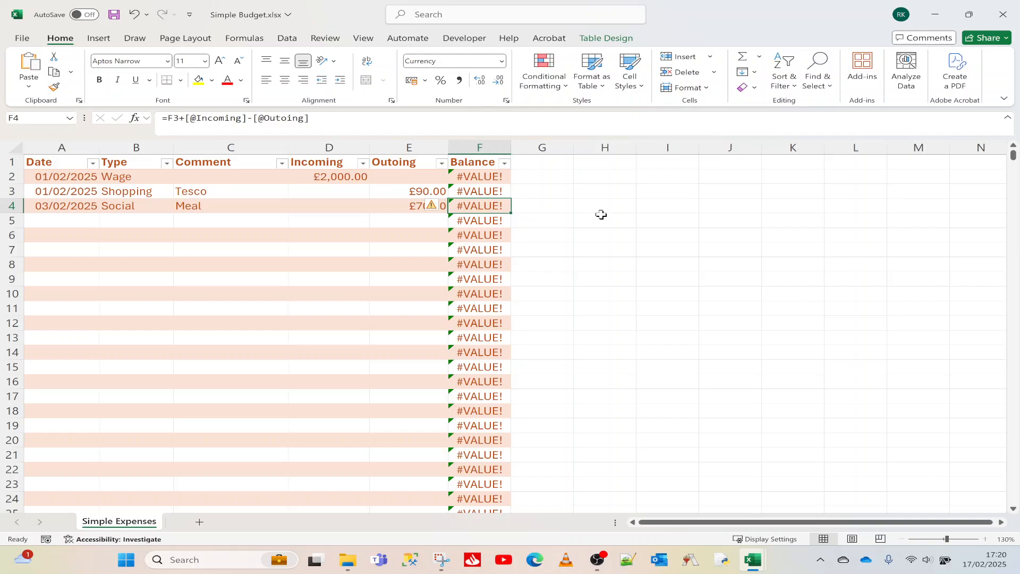
left_click(327, 204)
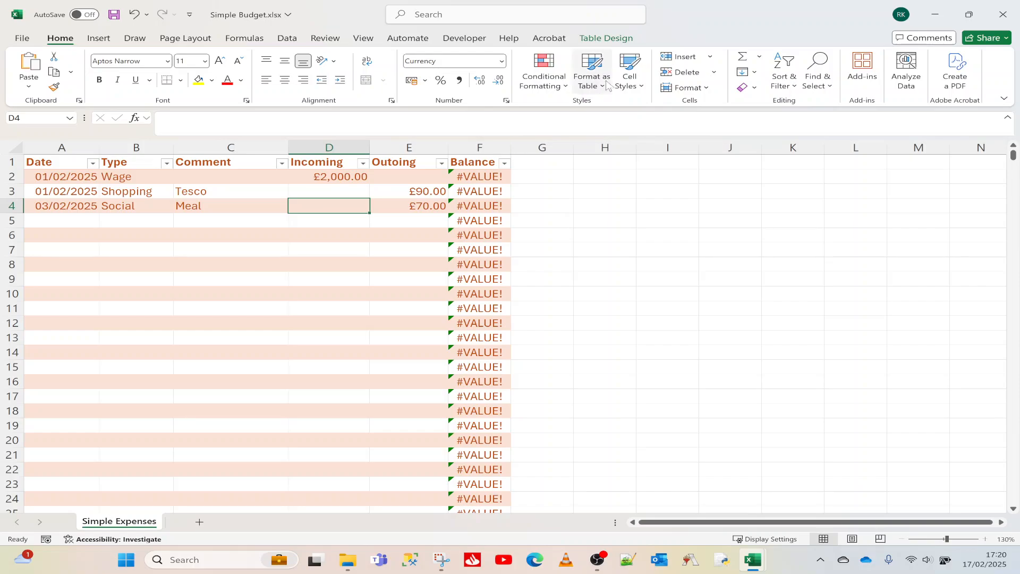
left_click(591, 69)
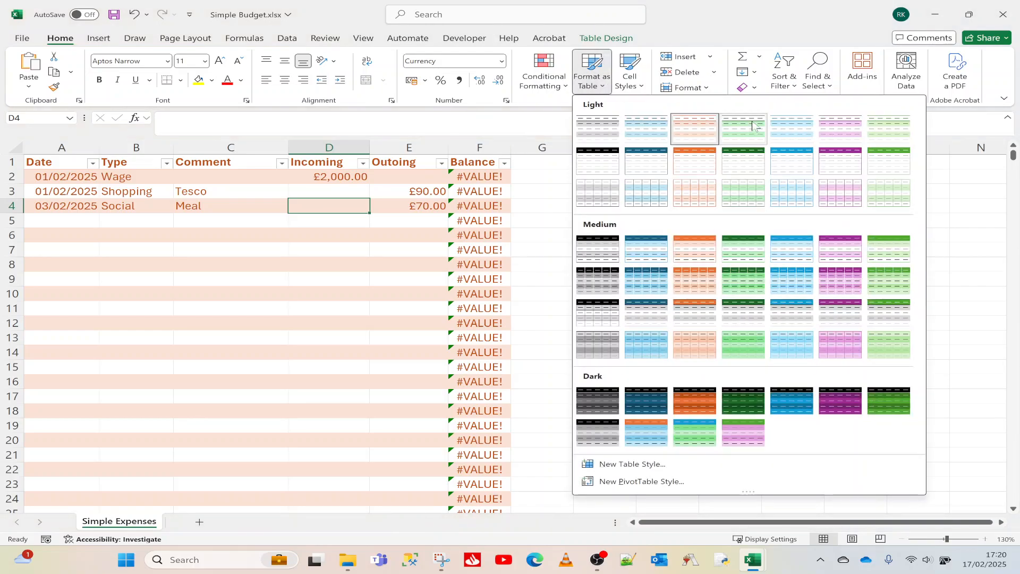
left_click(598, 83)
left_click(491, 181)
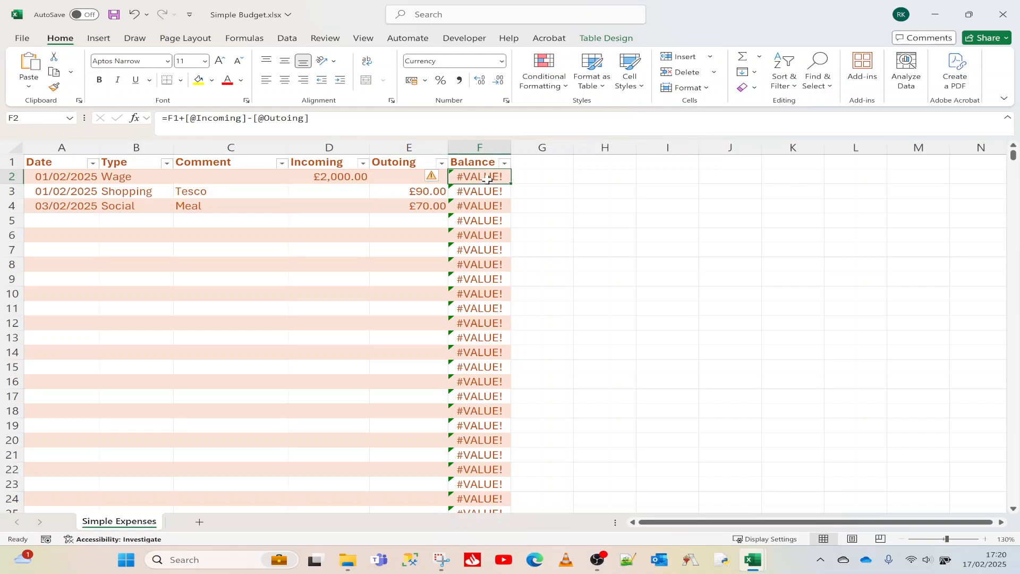
left_click(484, 191)
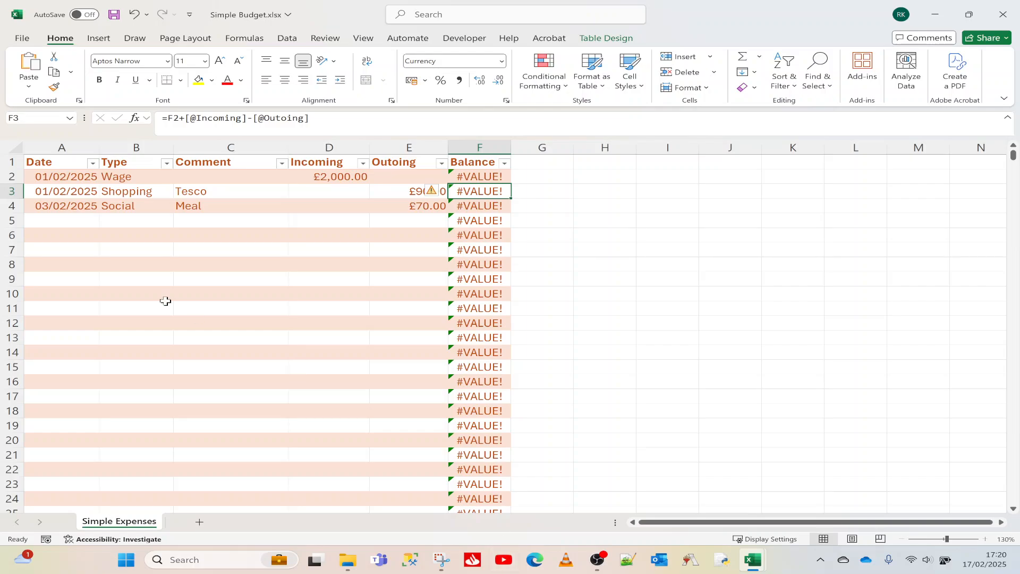
left_click(483, 176)
type("=")
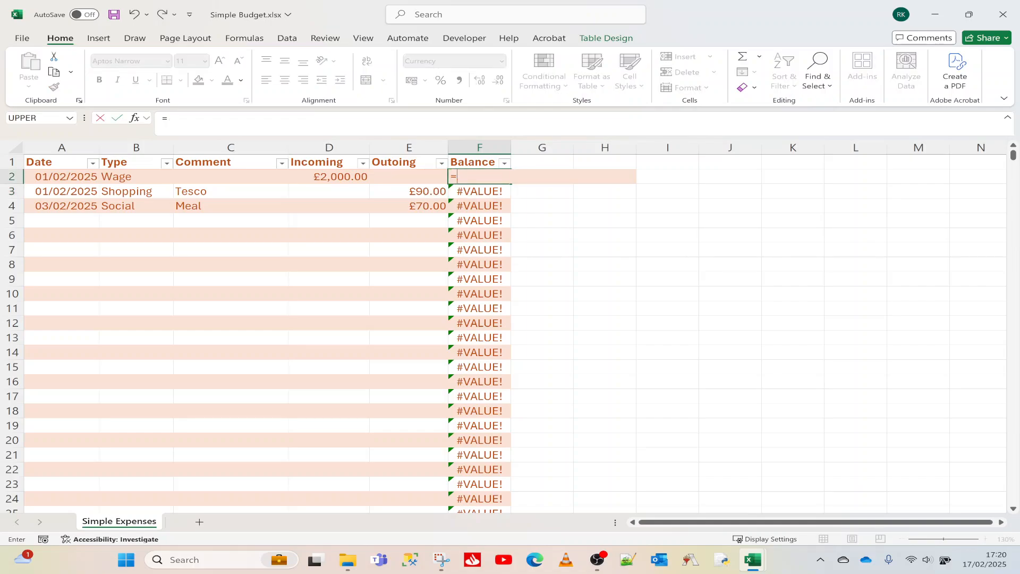
left_click(349, 178)
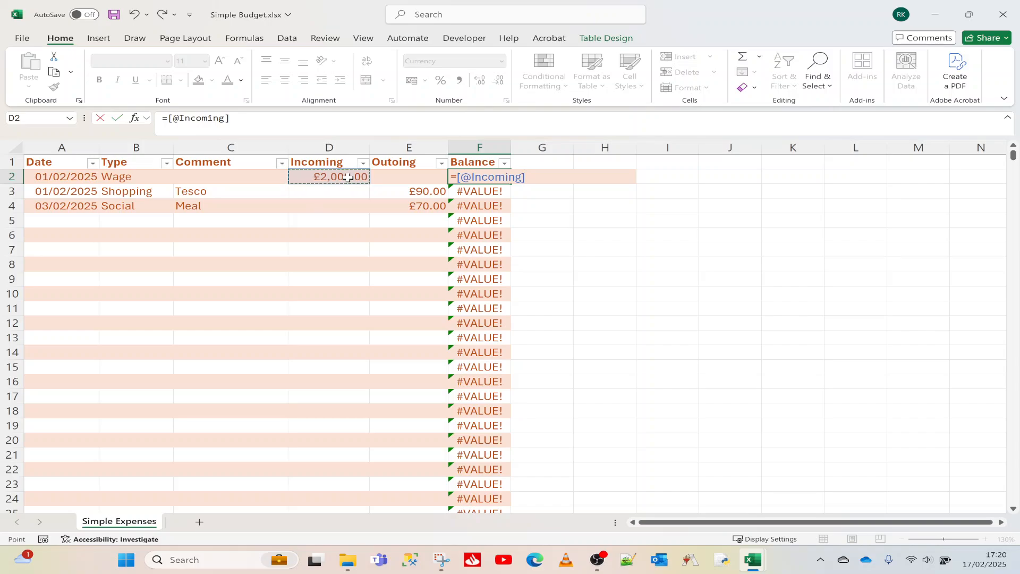
key("Return")
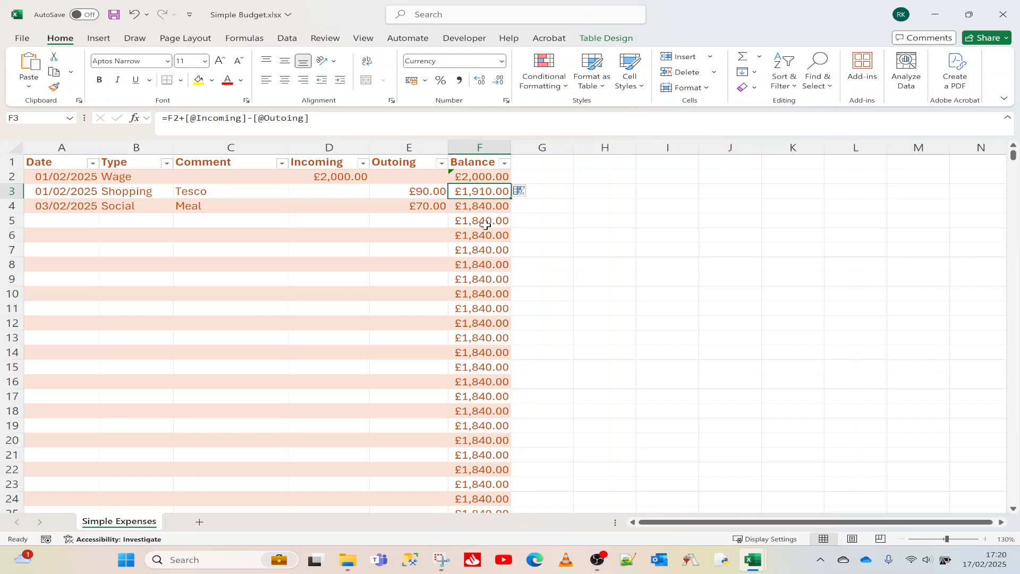
- Compare the Balance formulas in F2, F3 and F4 and look at the option to overwrite the column with the formula
left_click(488, 176)
left_click(484, 193)
left_click(483, 176)
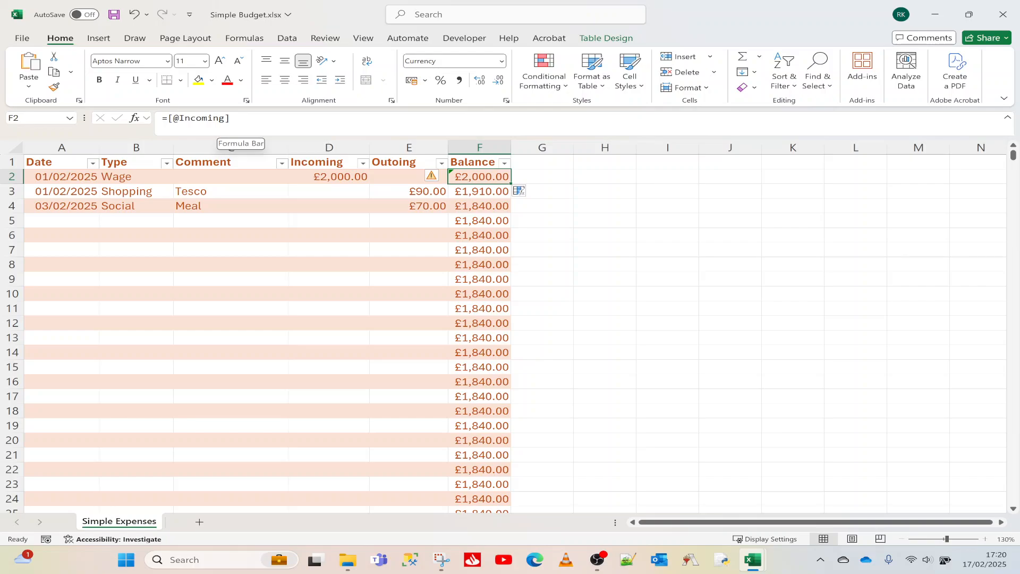
left_click(471, 189)
left_click(480, 211)
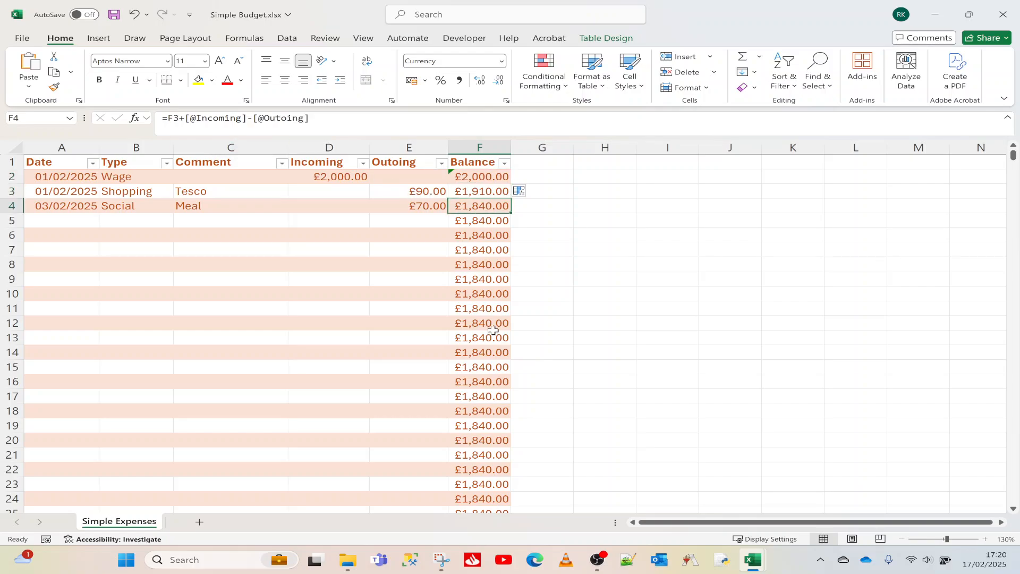
left_click(486, 194)
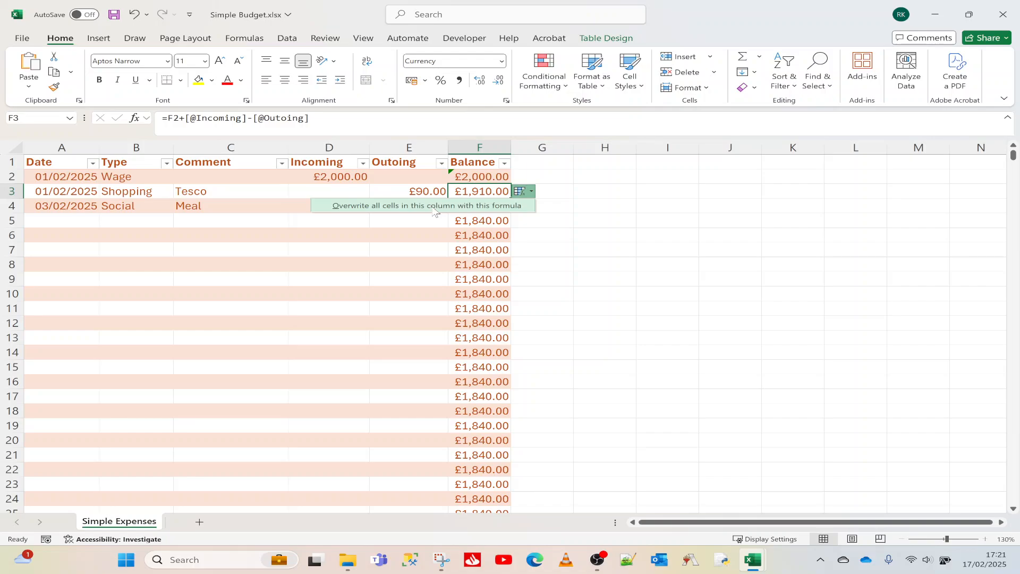
left_click(545, 180)
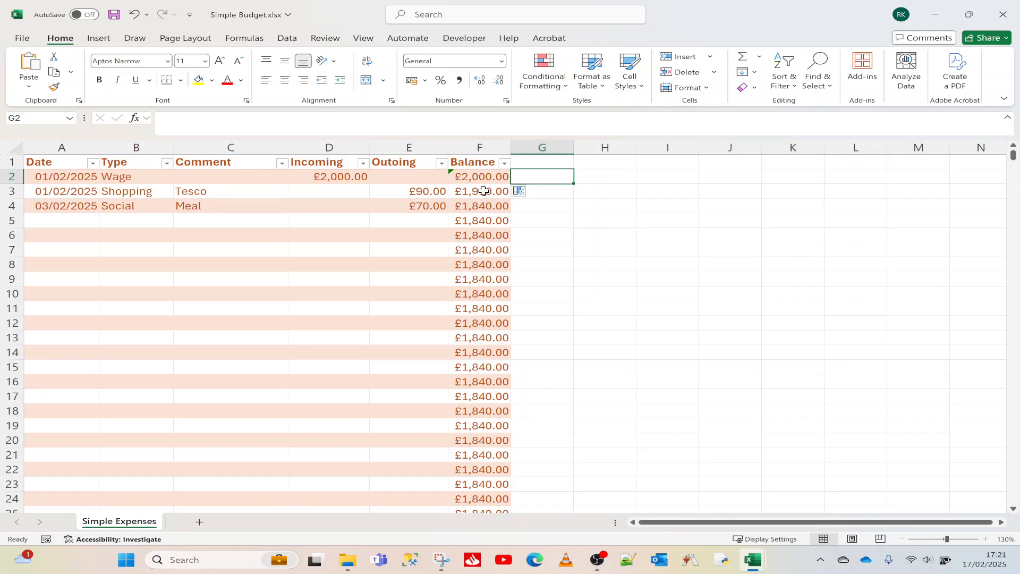
left_click(484, 191)
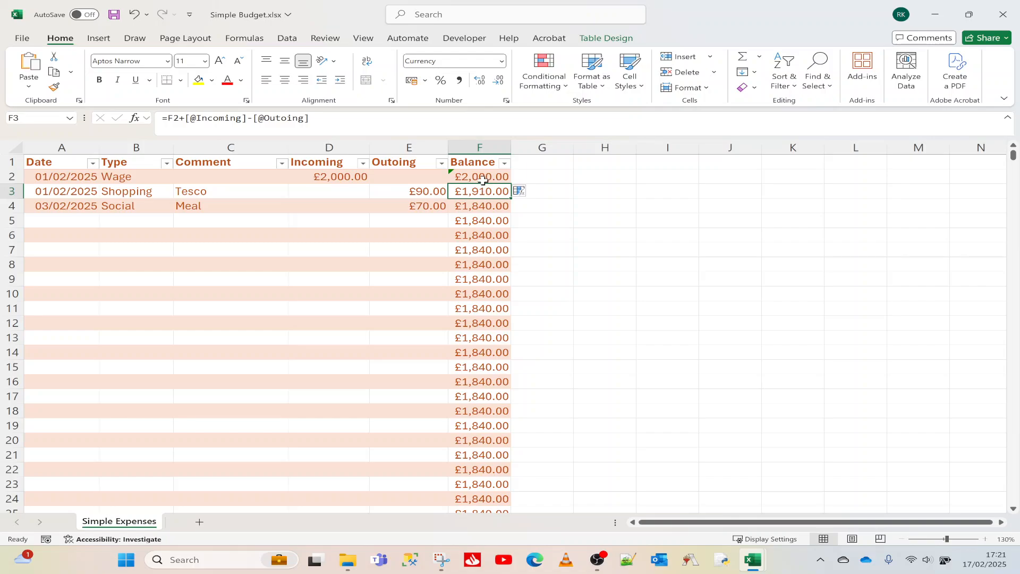
left_click(483, 180)
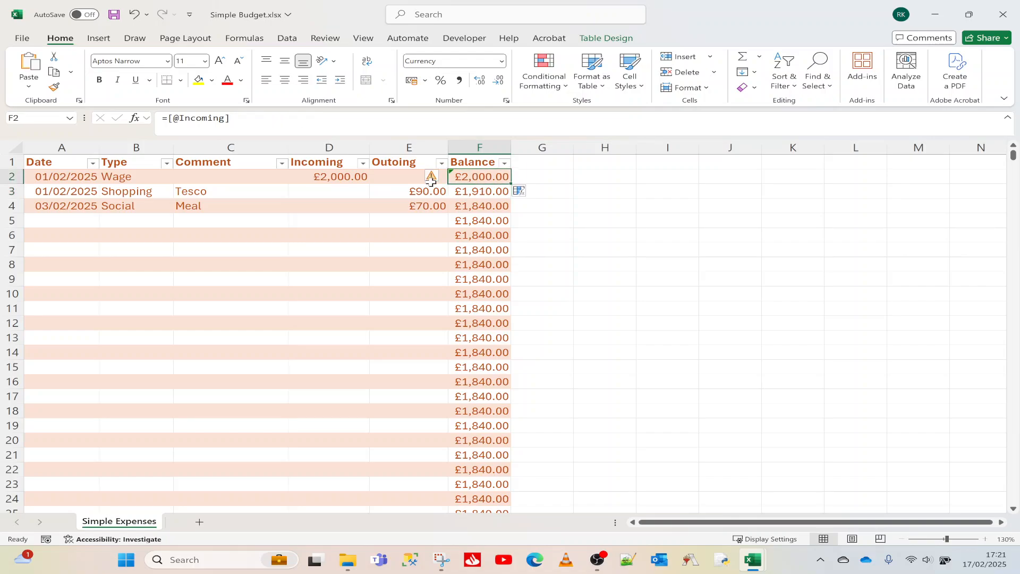
left_click(484, 191)
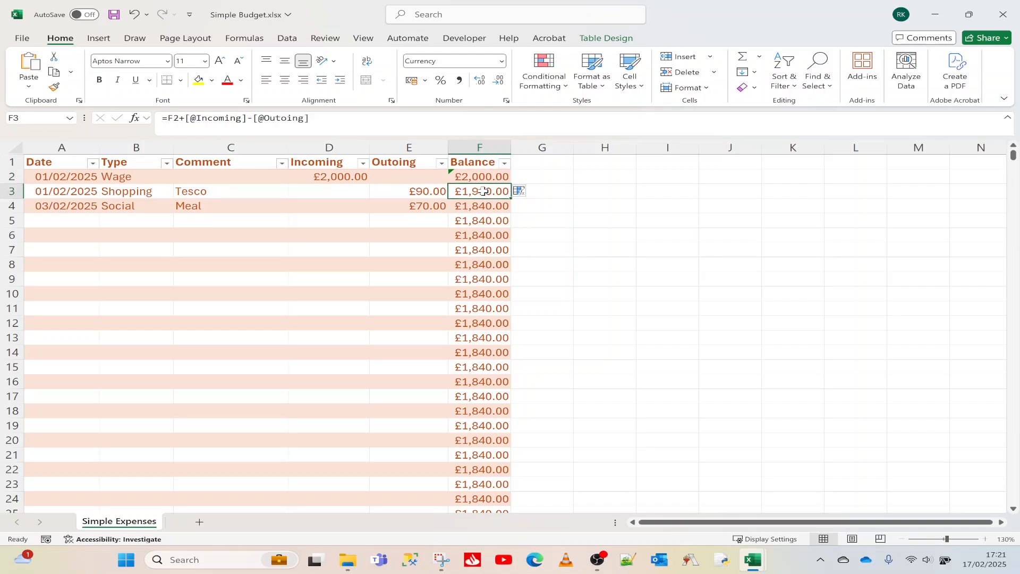
left_click_drag(321, 118, 162, 118)
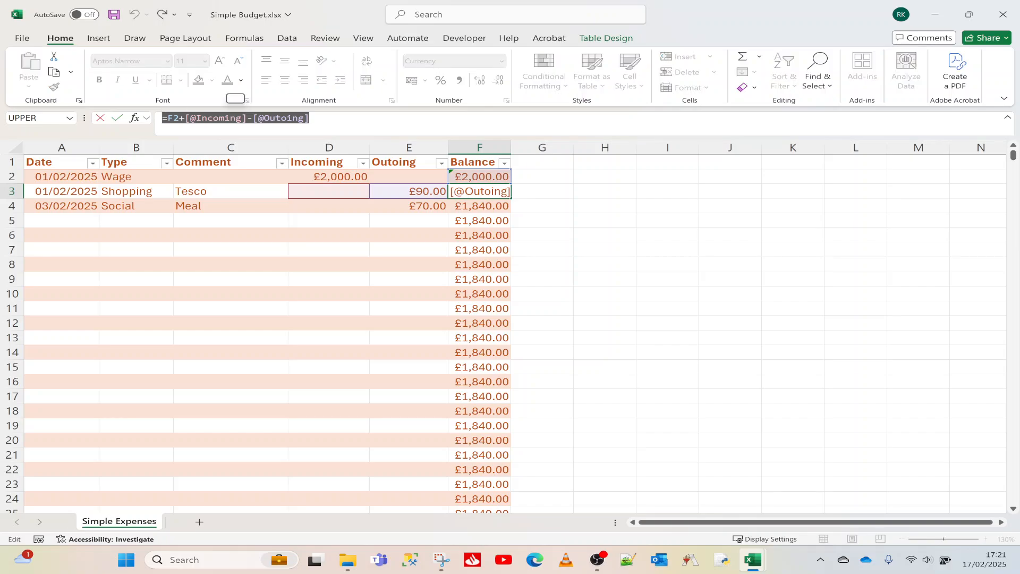
left_click(532, 213)
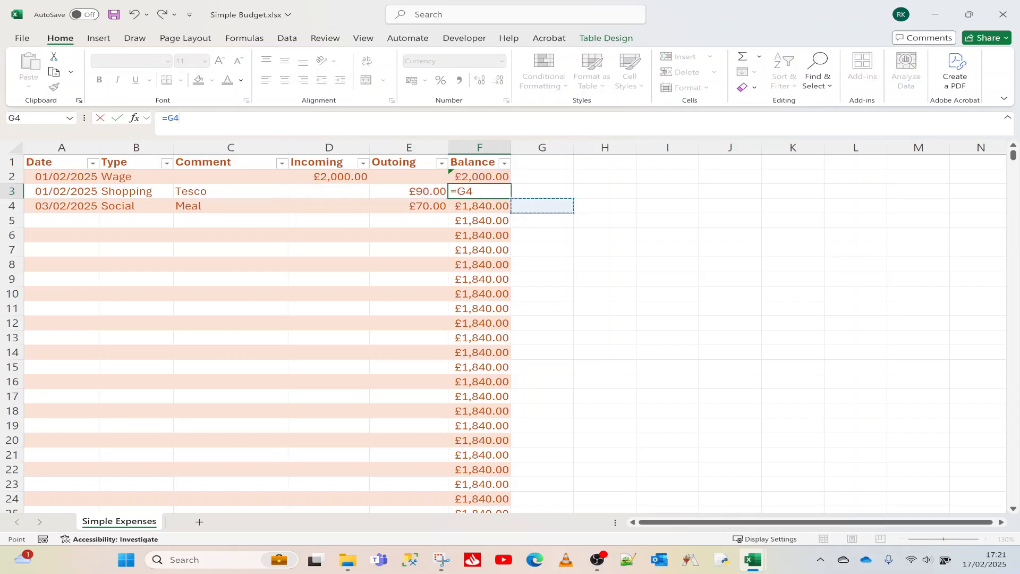
key("Escape")
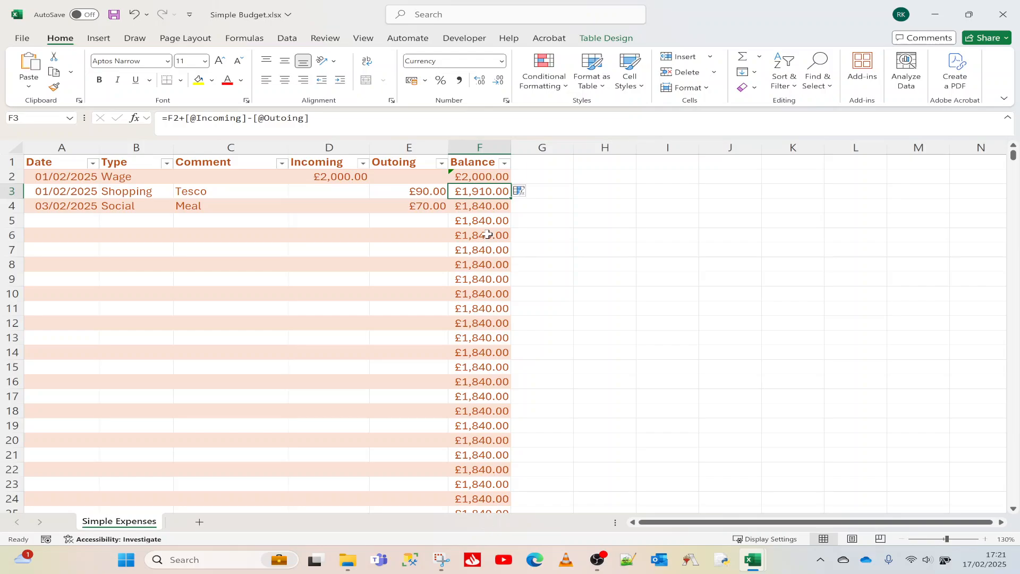
- Copy the Balance formula from F3 into F4 and all cells below it in the Balance column
key("ctrl+c")
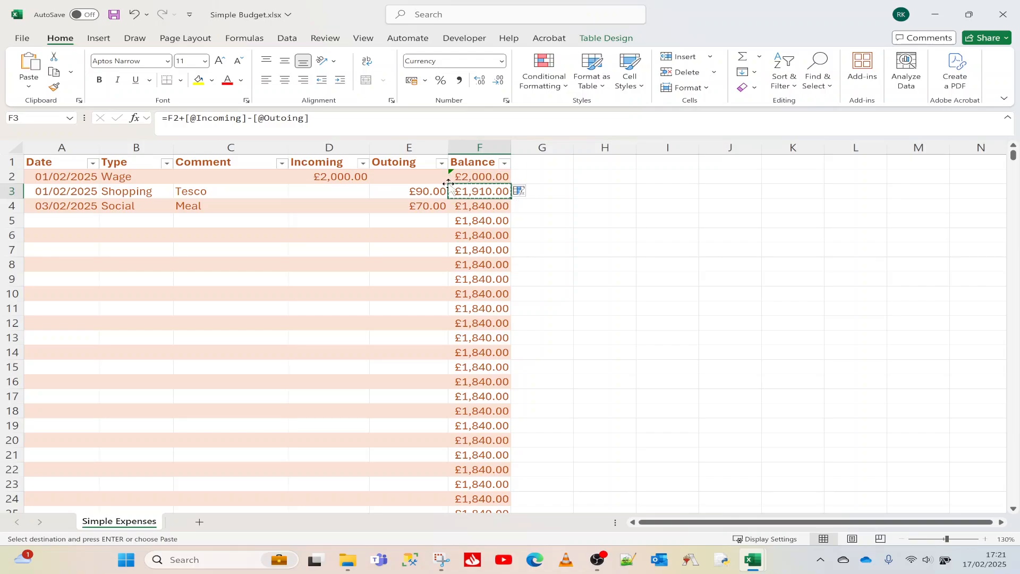
left_click(477, 207)
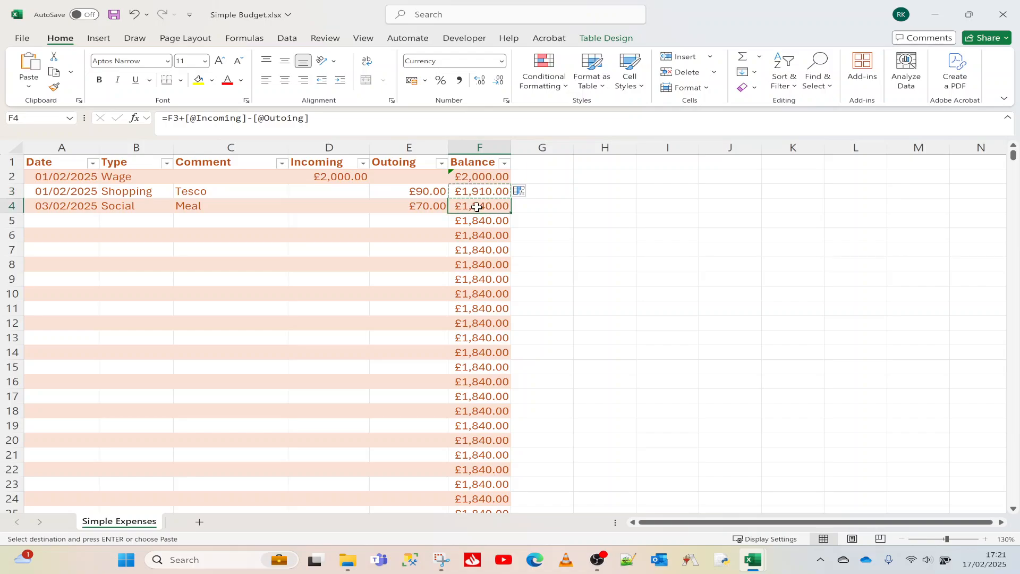
key("ctrl+shift+Down")
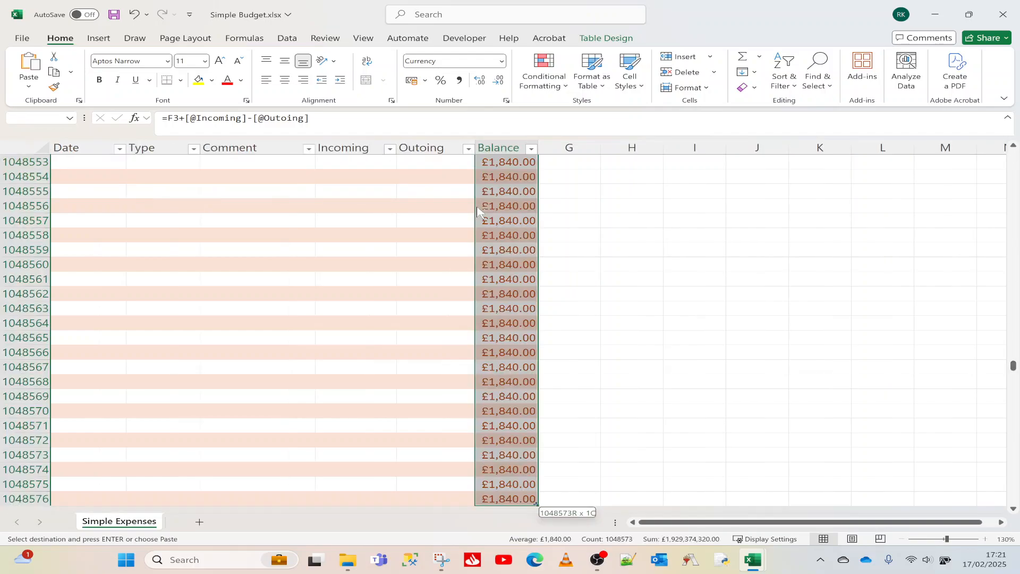
key("ctrl+v")
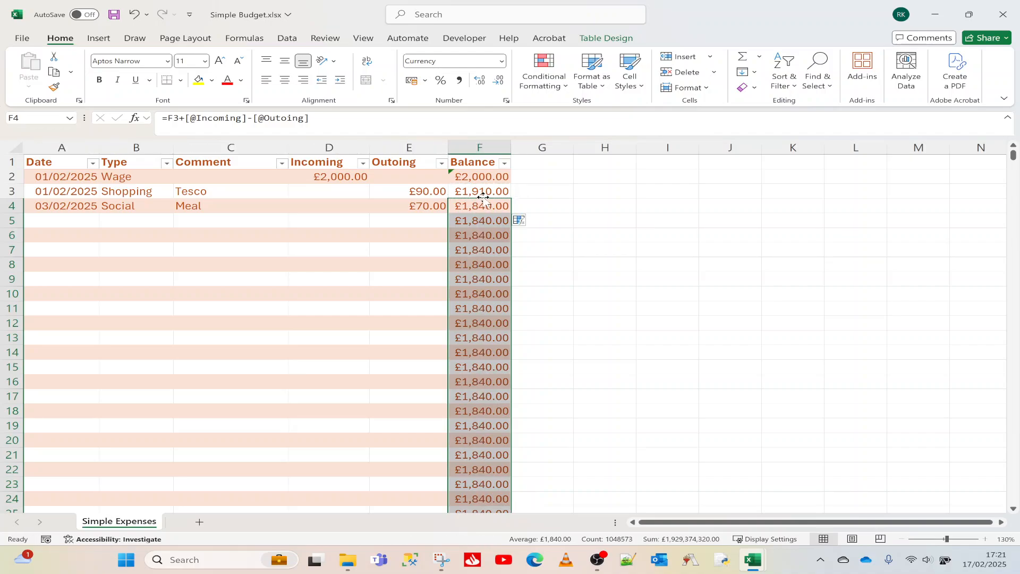
- Check the formulas in the first Balance cells, from F2 down to F6
left_click(484, 192)
left_click(482, 181)
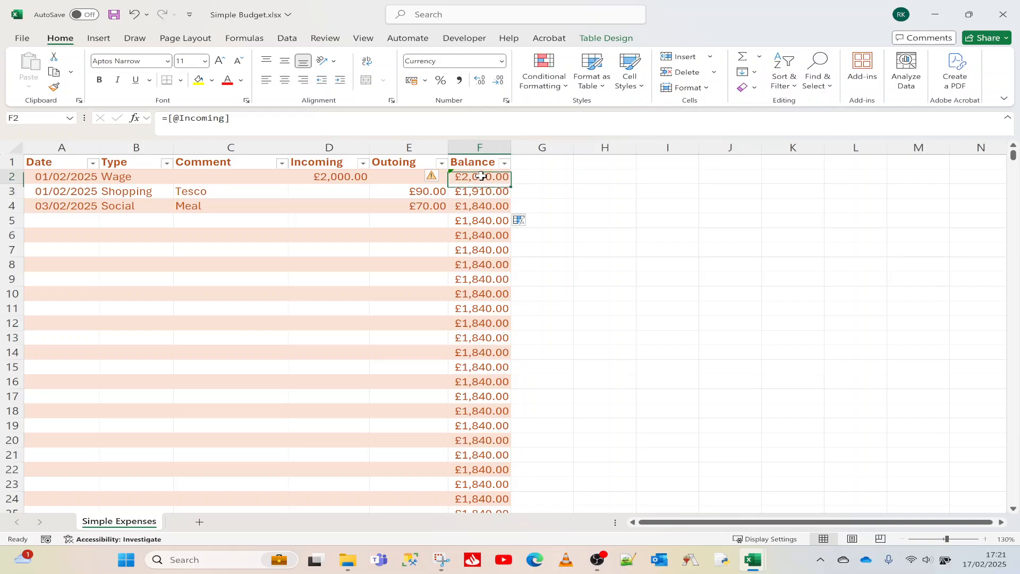
left_click(485, 194)
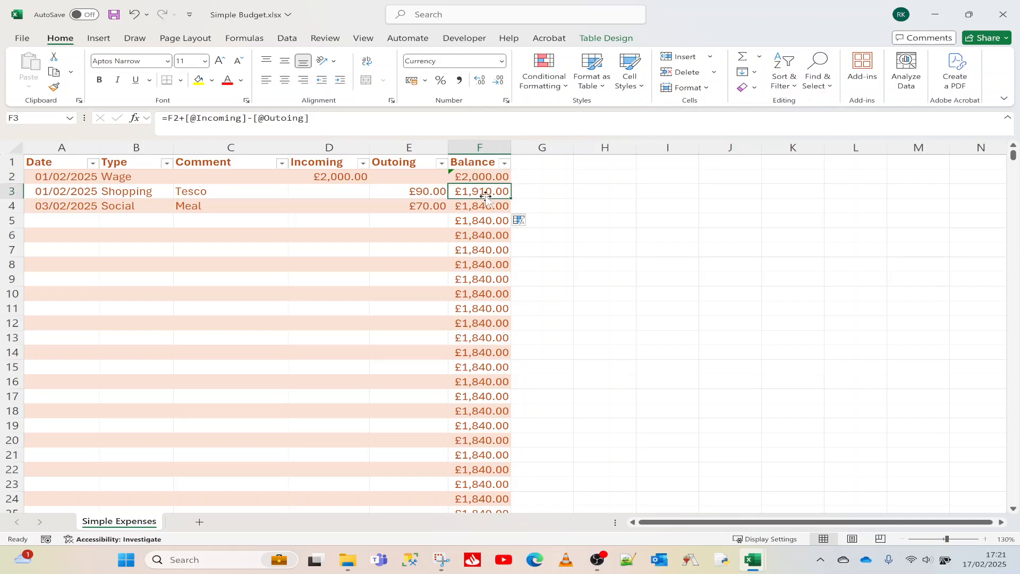
left_click(484, 207)
double_click(480, 220)
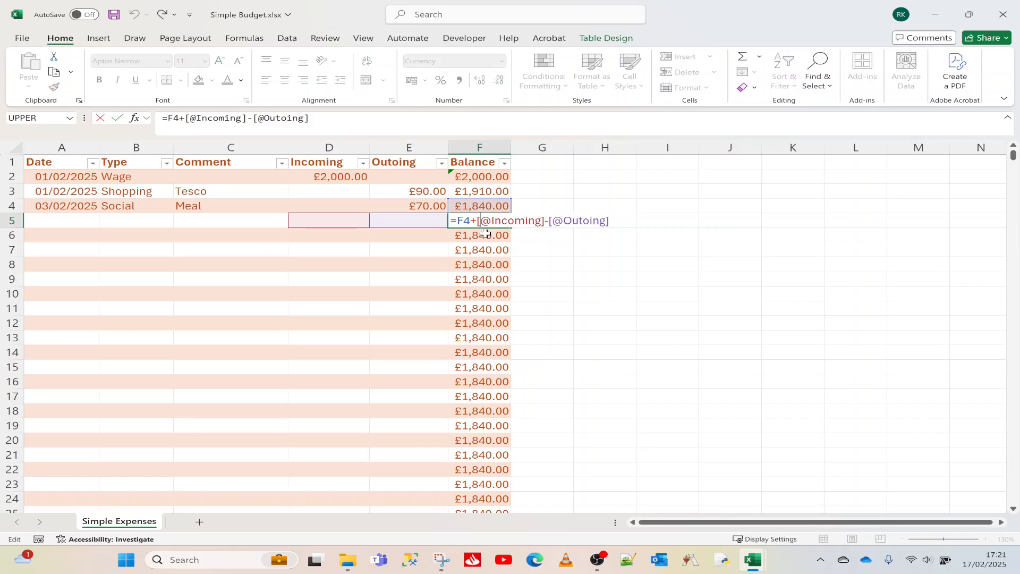
double_click(484, 234)
left_click(542, 278)
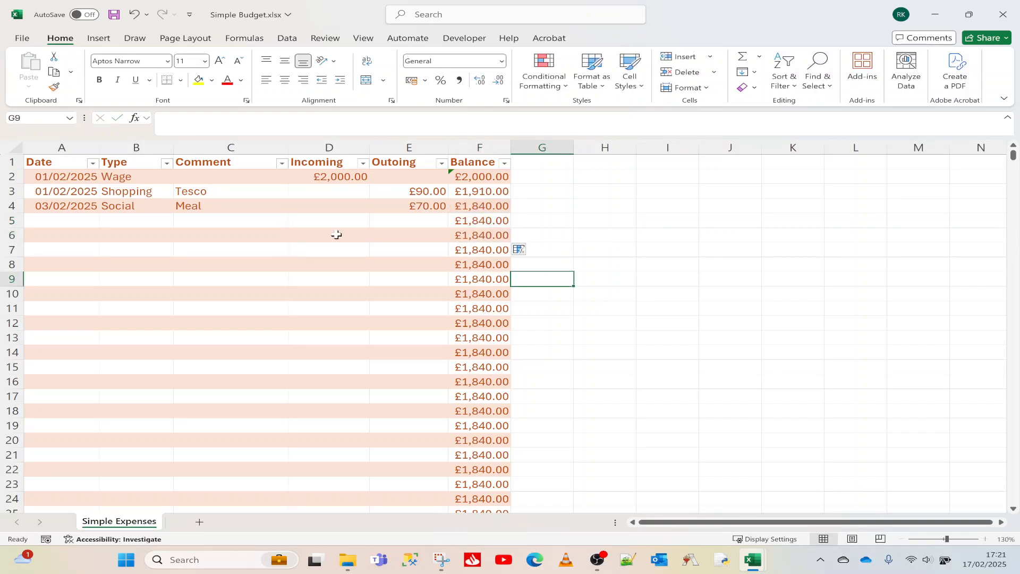
- Fill row 5 with date 05/02/2025, type Bills, comment Water and an Outoing amount of 35
left_click(75, 219)
type("05")
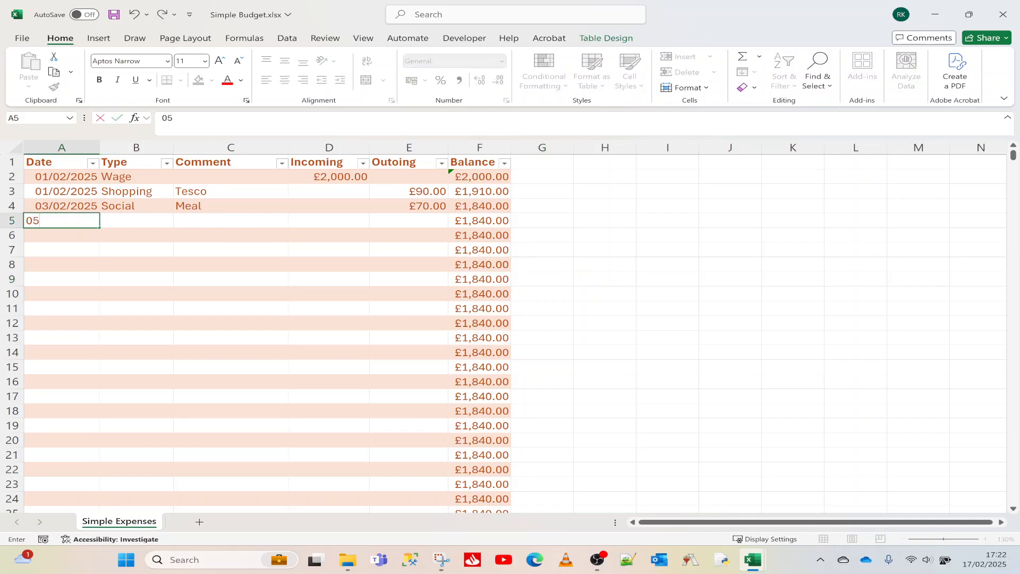
type("/02/2025")
key("Tab")
type("bil")
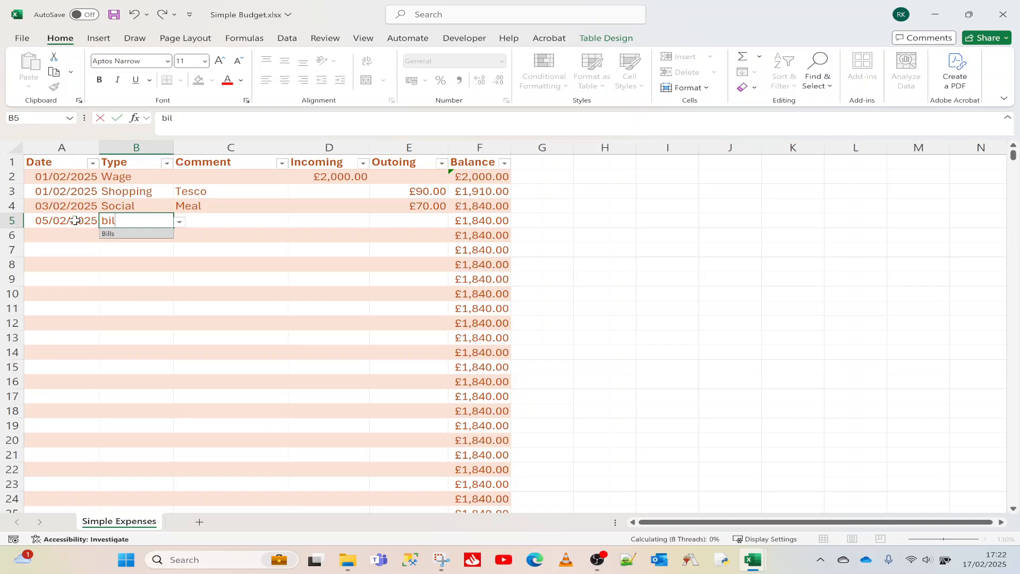
key("Tab")
type("Water")
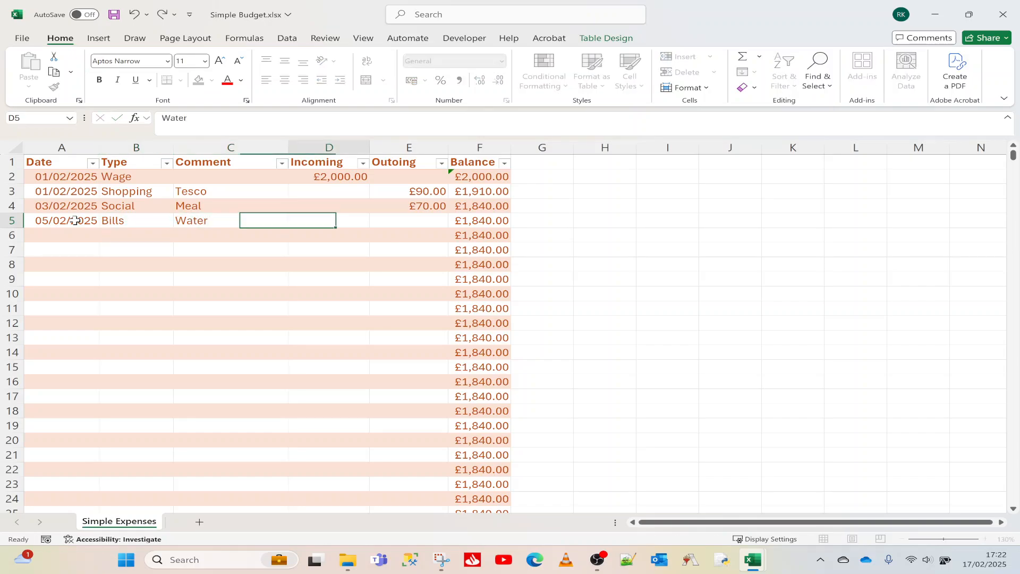
key("Tab")
key("Tab")
type("35")
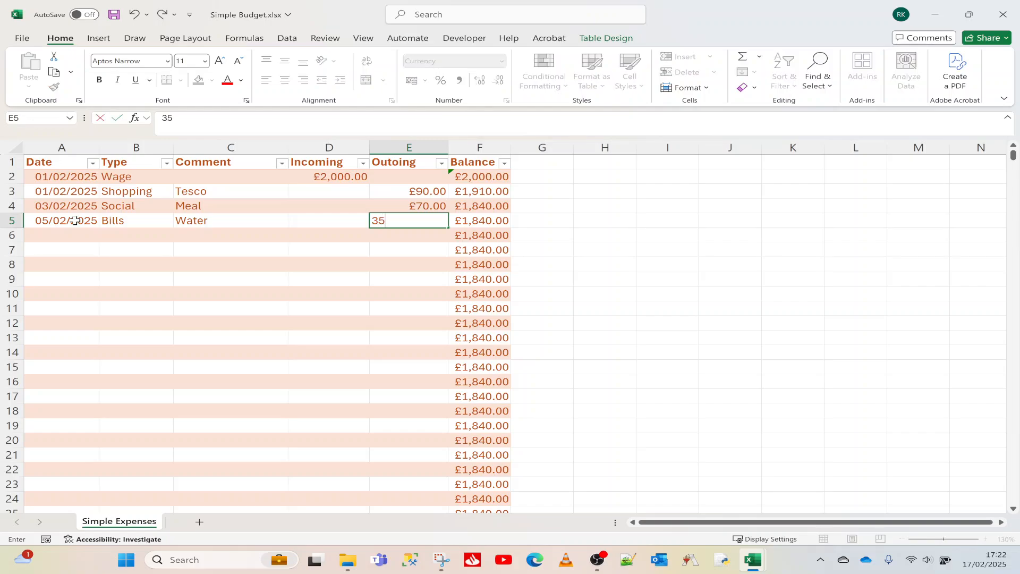
key("Tab")
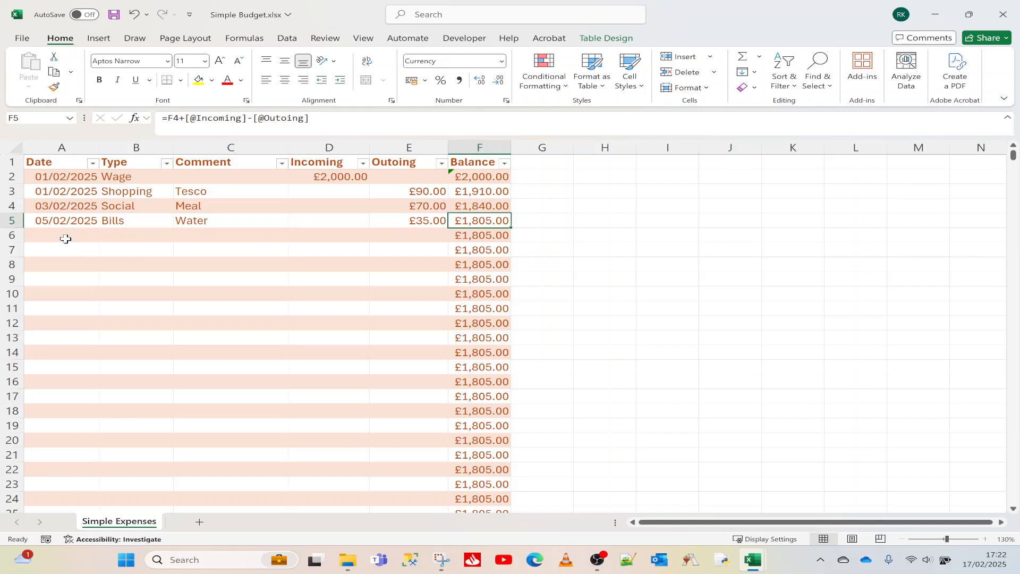
- Fill row 6 with date 06/02/2025, type Wage, comment Bonus and an Incoming amount of 120
left_click(65, 239)
type("06/02/2025")
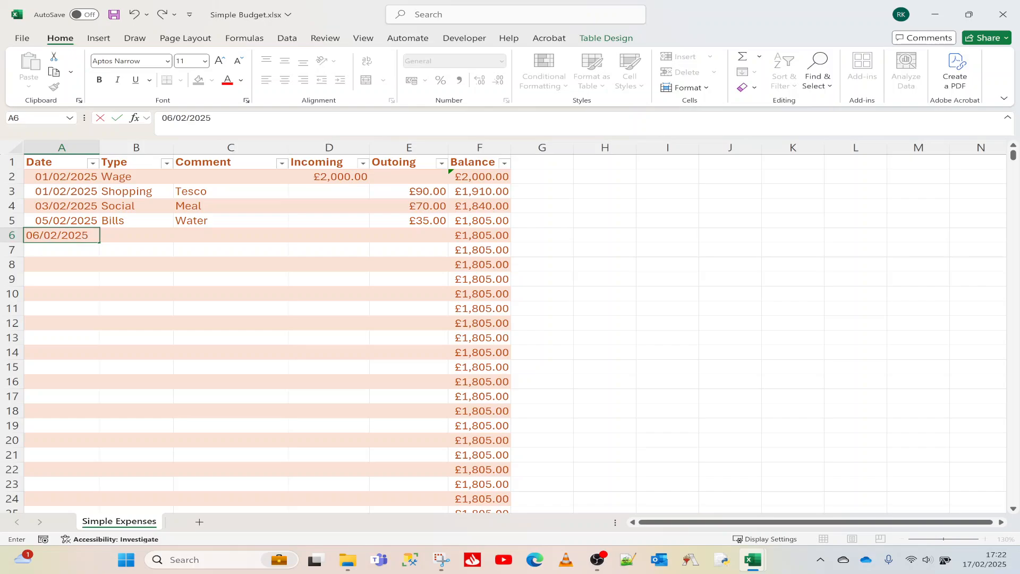
key("Tab")
type("w")
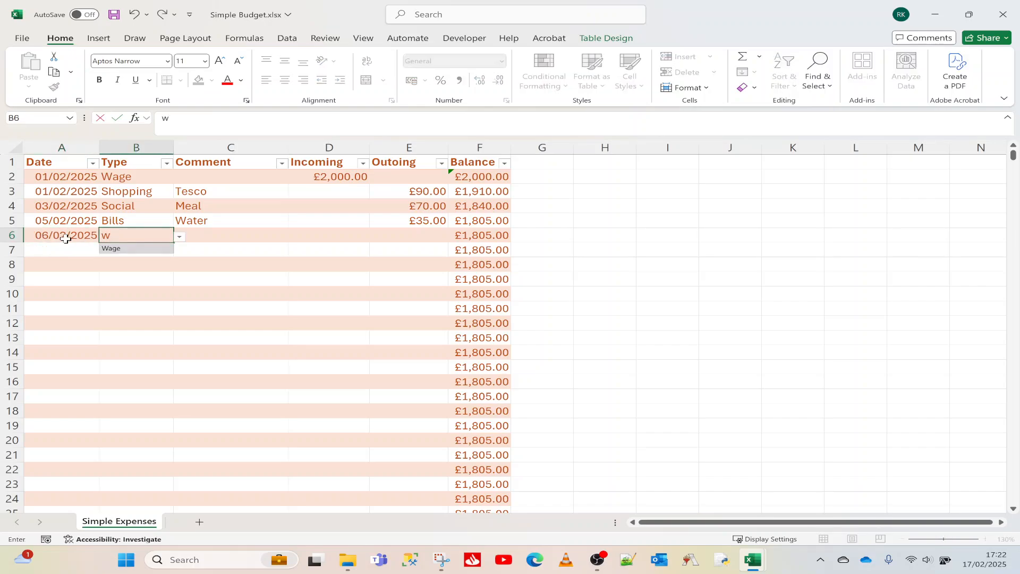
key("Tab")
type("Bon")
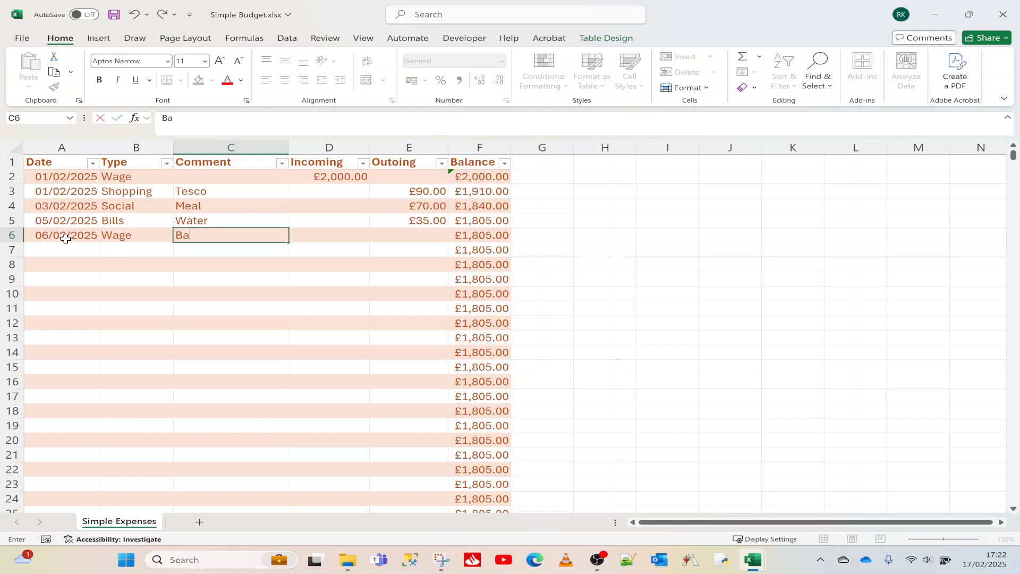
type("us")
key("Tab")
key("Tab")
key("shift+Tab")
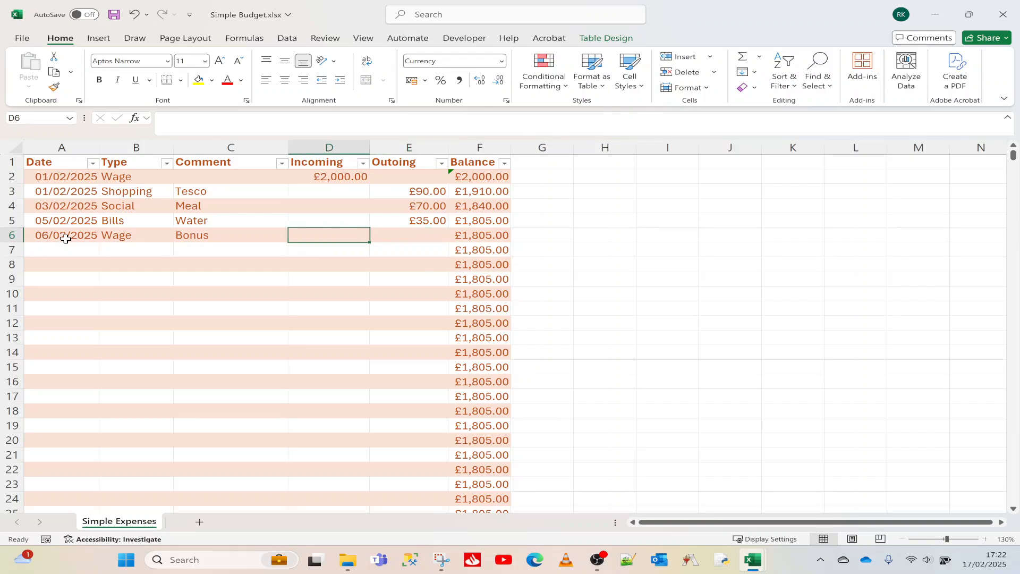
type("120")
key("Tab")
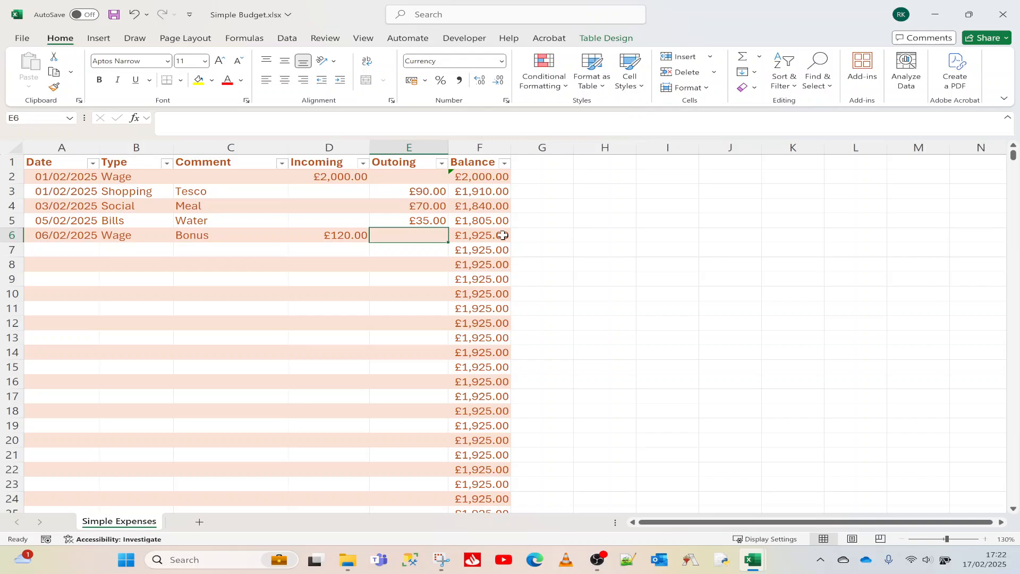
- Examine the Balance values in the rows without entries and compare them with the Incoming, Outoing and Balance cells of the filled rows
left_click_drag(484, 264, 487, 470)
left_click(484, 237)
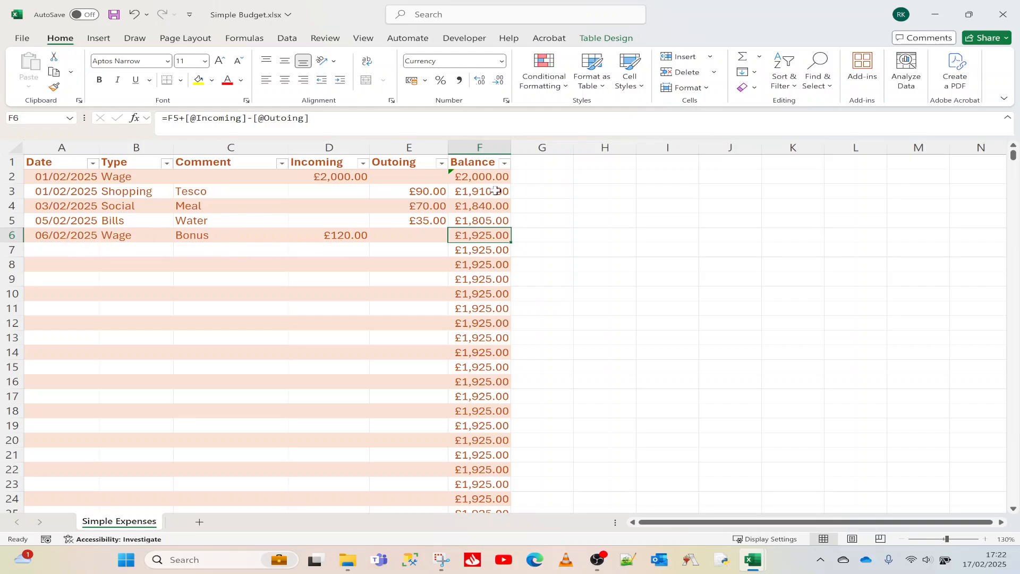
left_click(478, 253)
left_click_drag(481, 416, 481, 411)
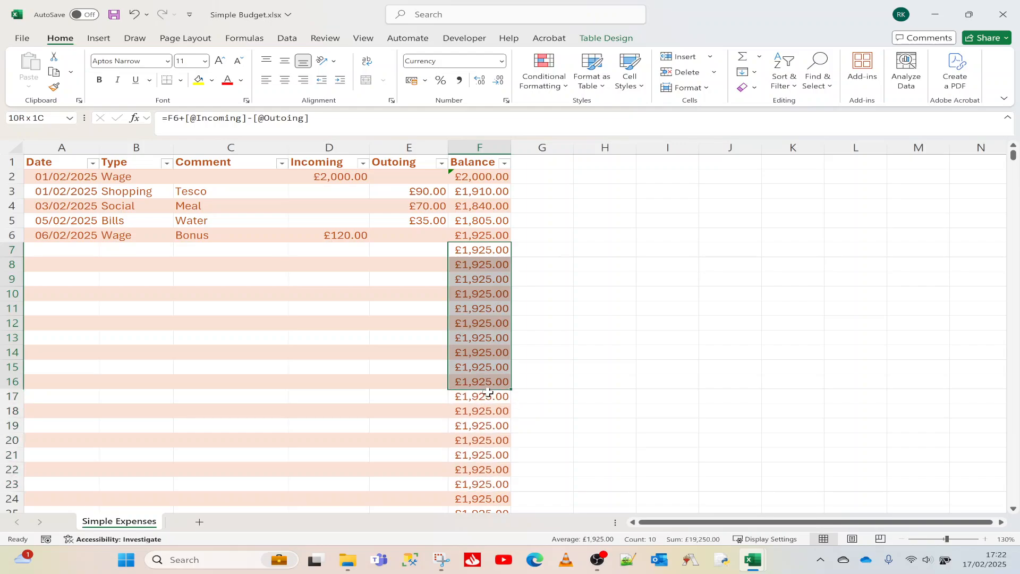
left_click(481, 192)
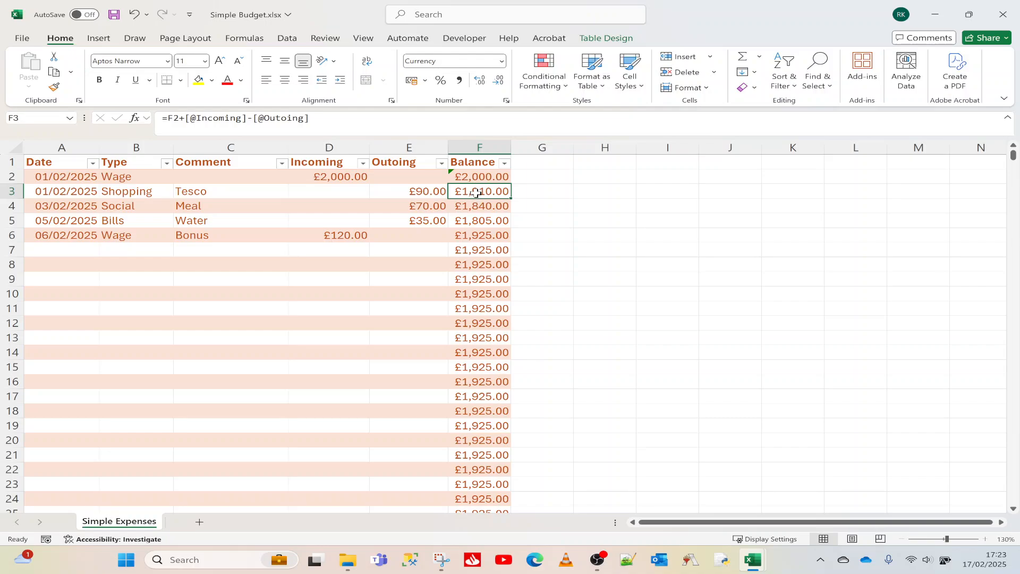
left_click(353, 193)
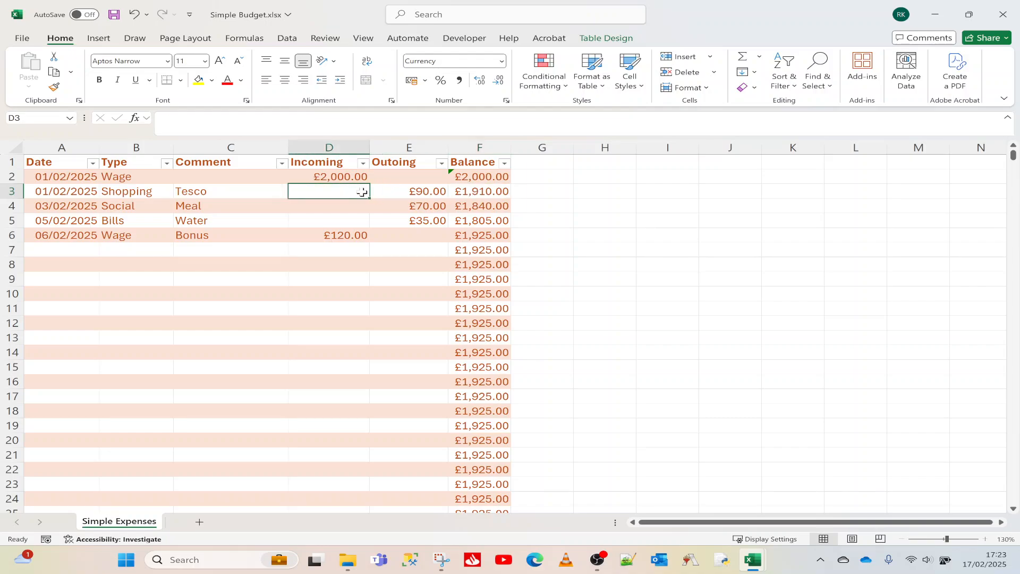
left_click(398, 194)
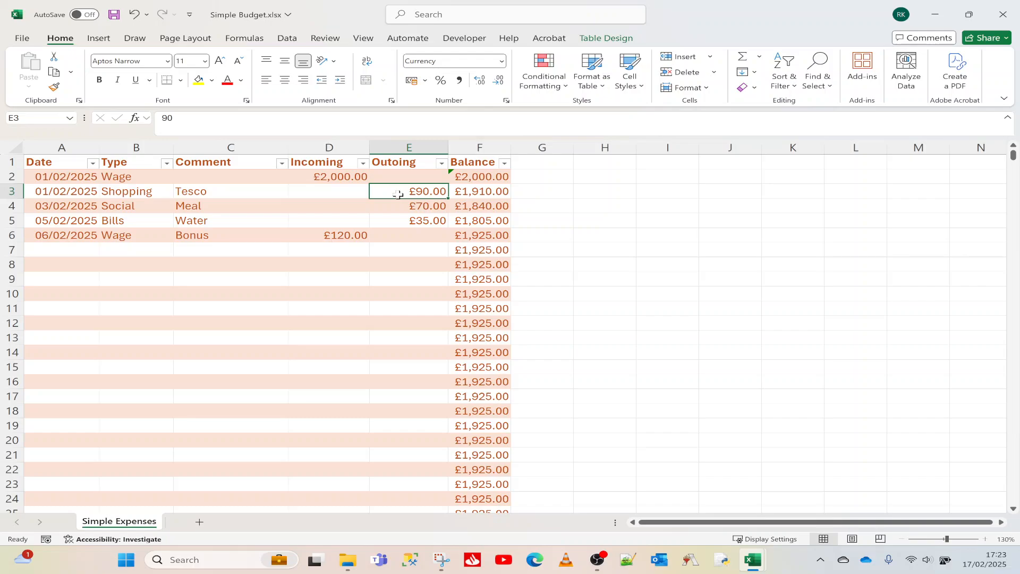
left_click(481, 204)
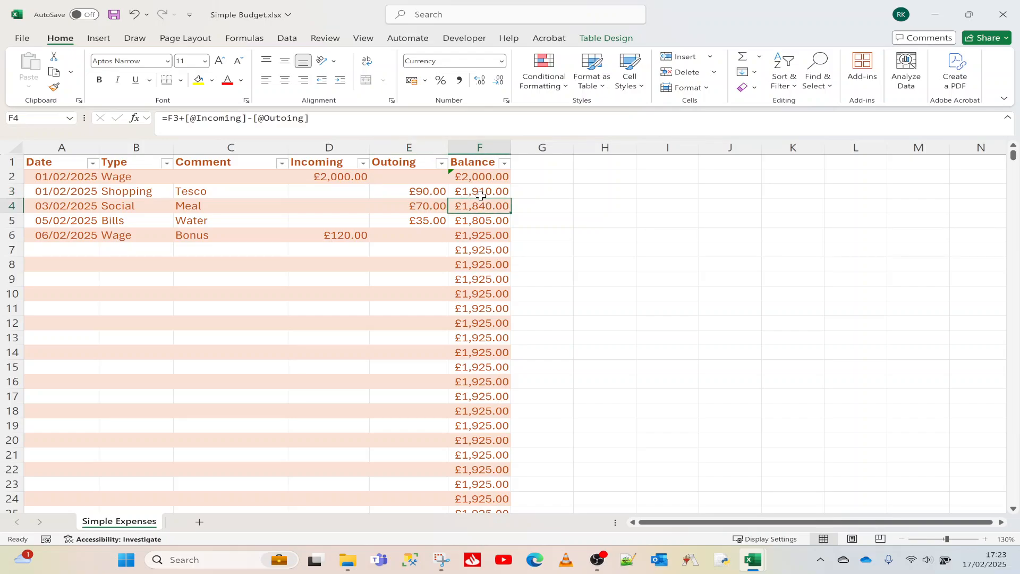
- Wrap the Balance formula in F3 in an IF function whose test is AND(D3="",E3="")
left_click(482, 192)
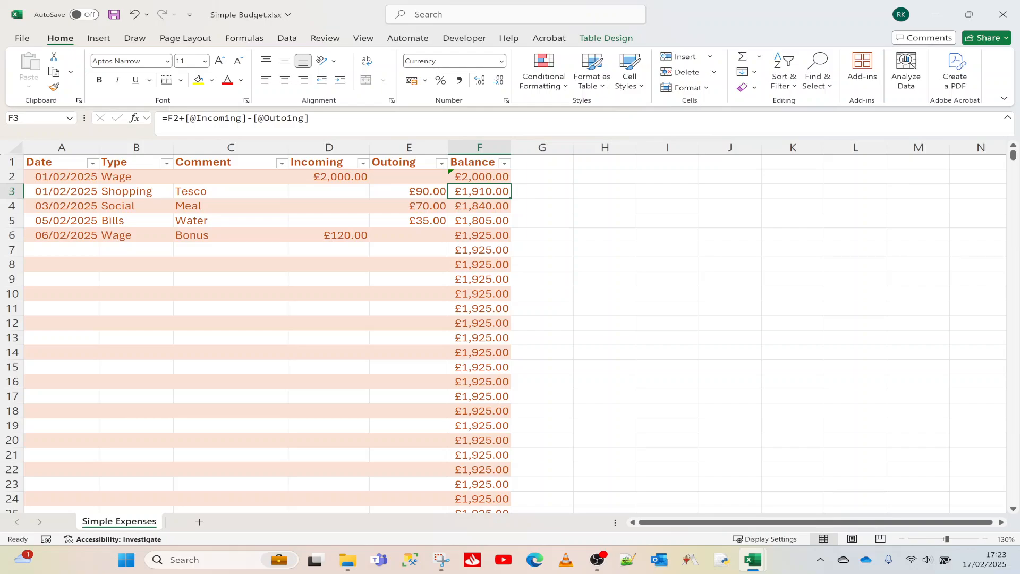
left_click(166, 117)
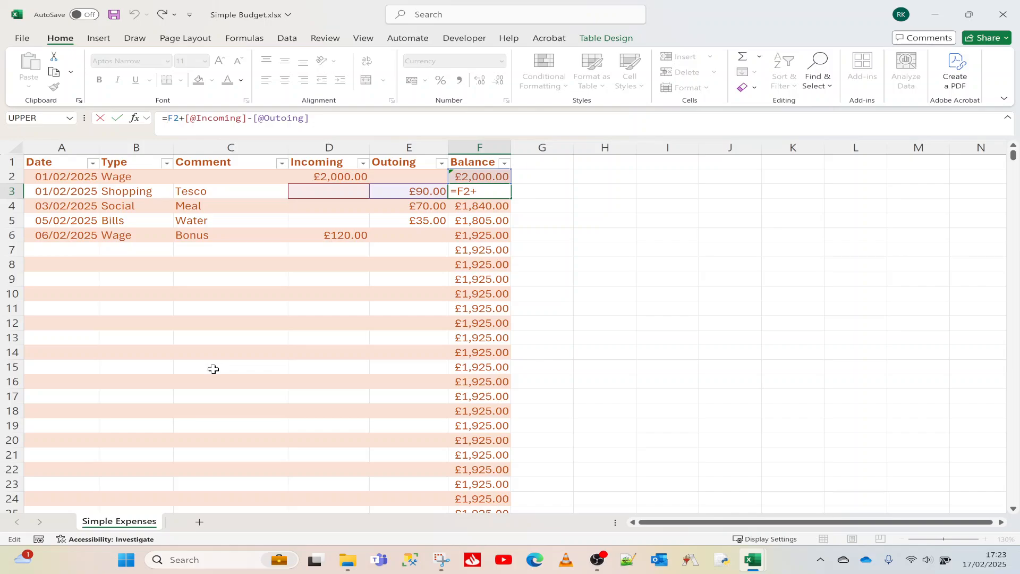
type("IF")
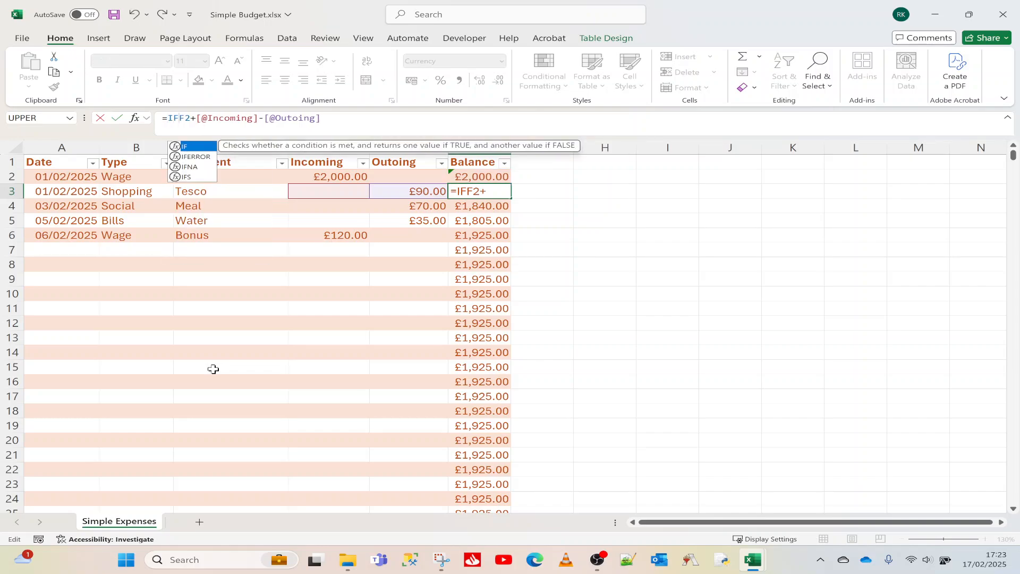
type("(")
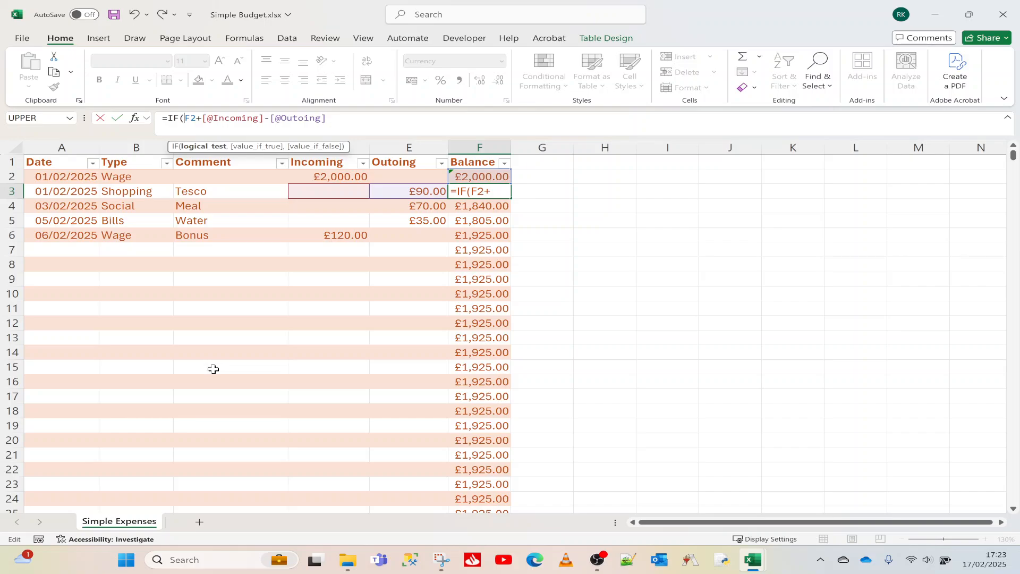
type("AND")
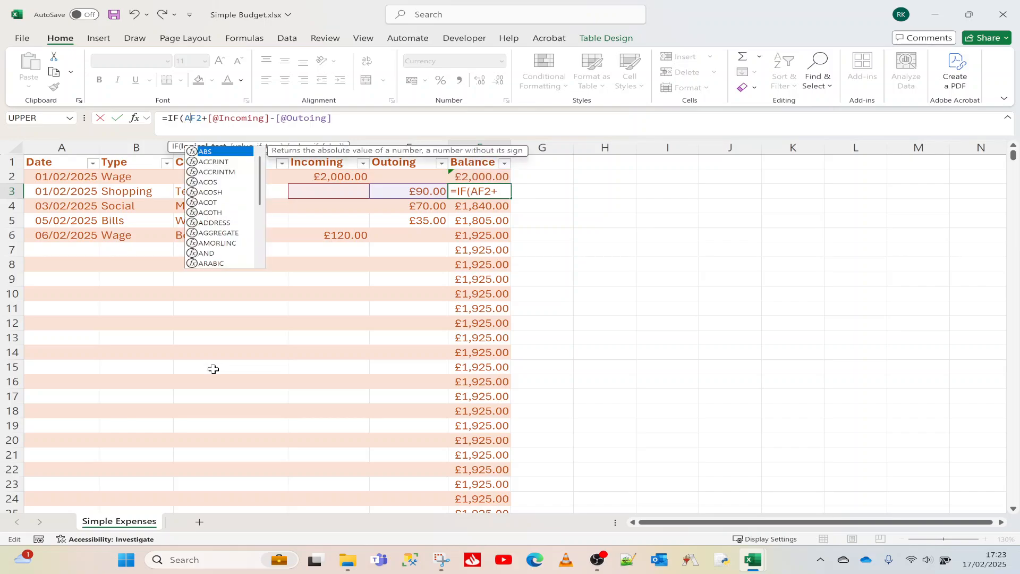
type("(")
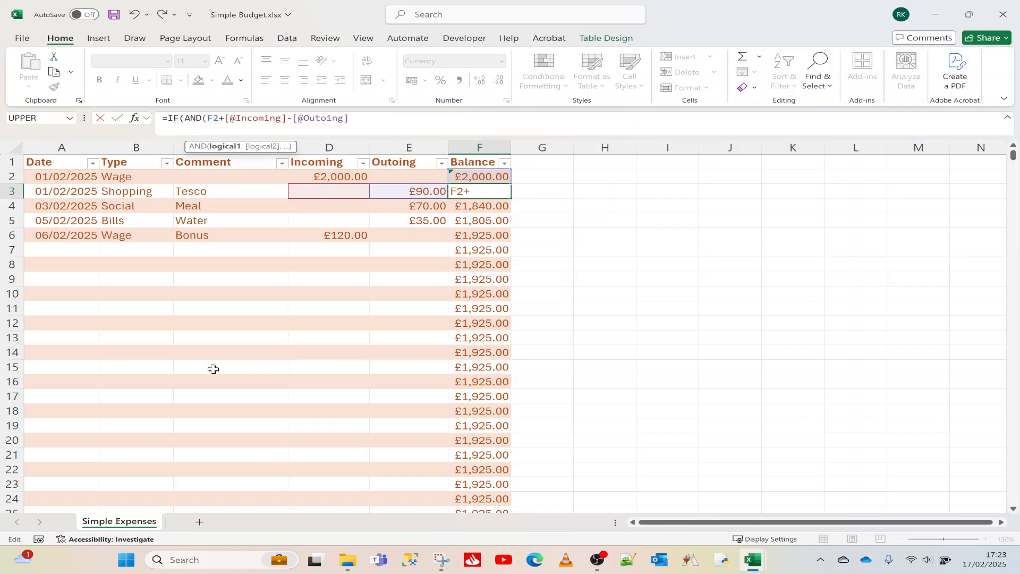
type("D3")
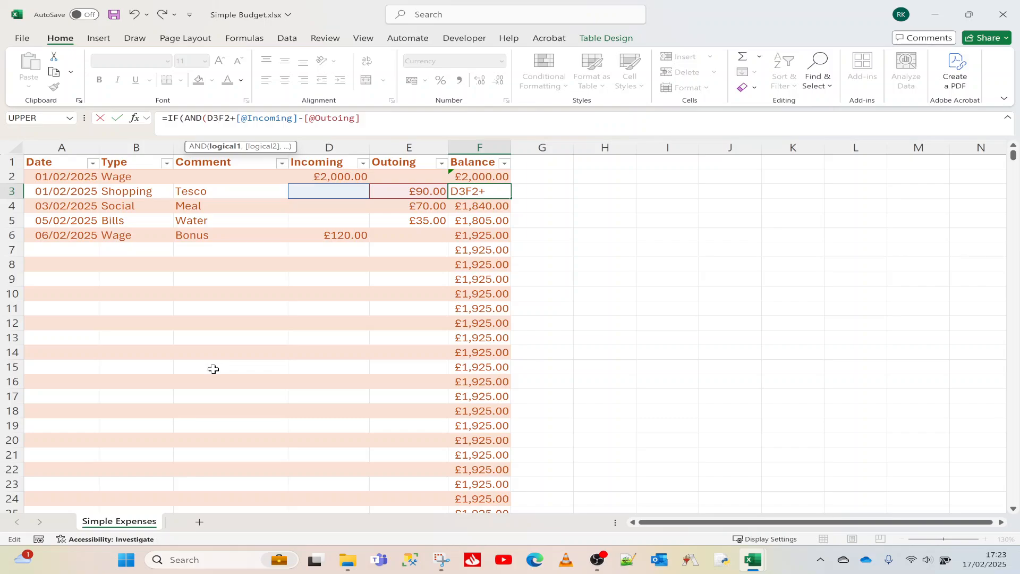
type("=\"\"")
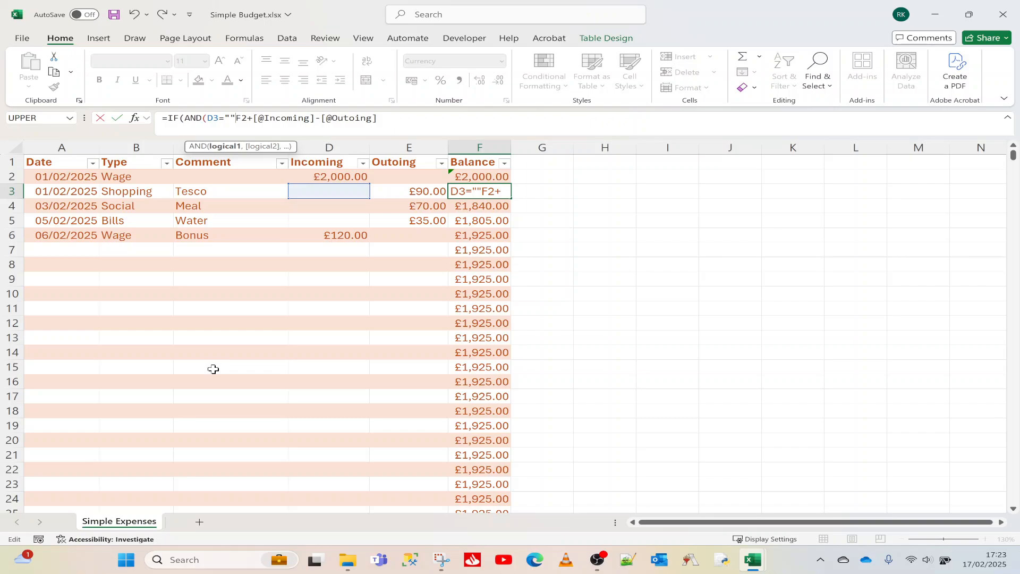
type(",")
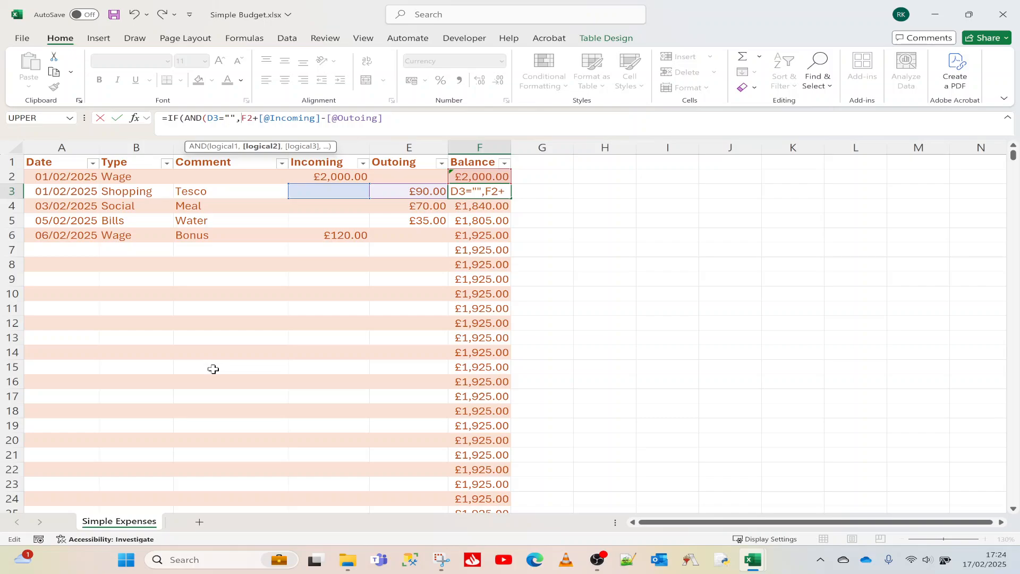
type("E")
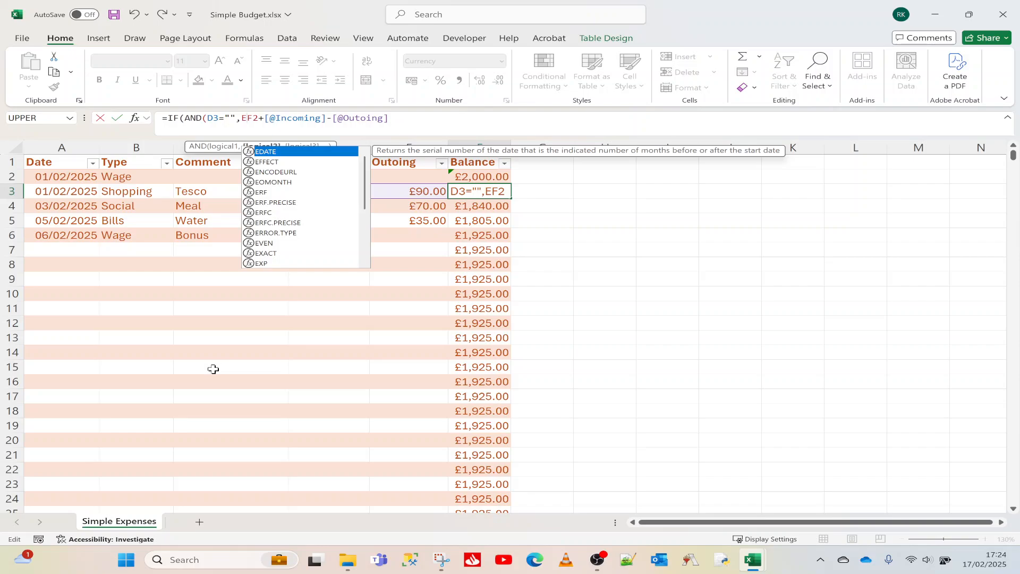
type("3=\"\"")
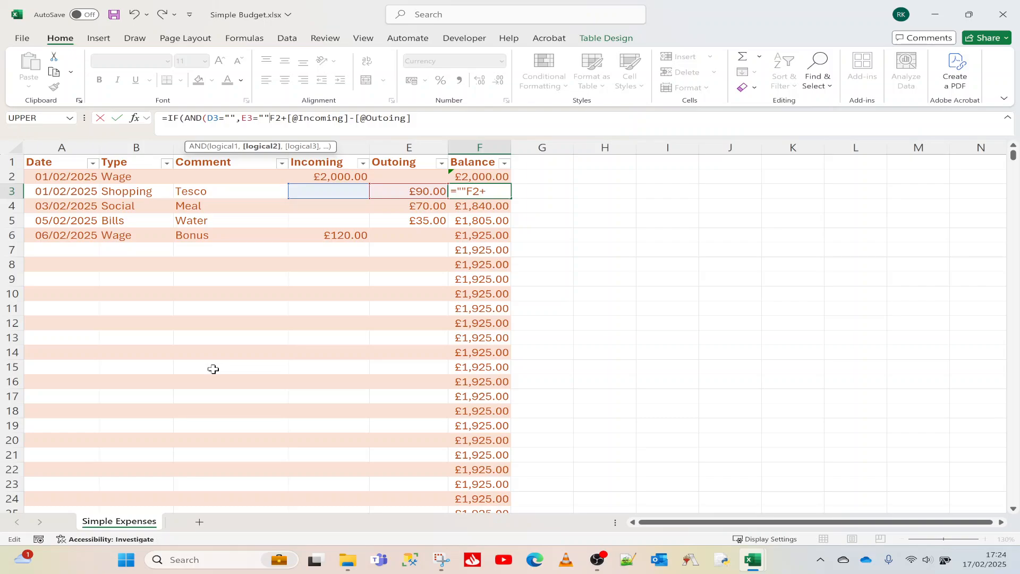
type(")")
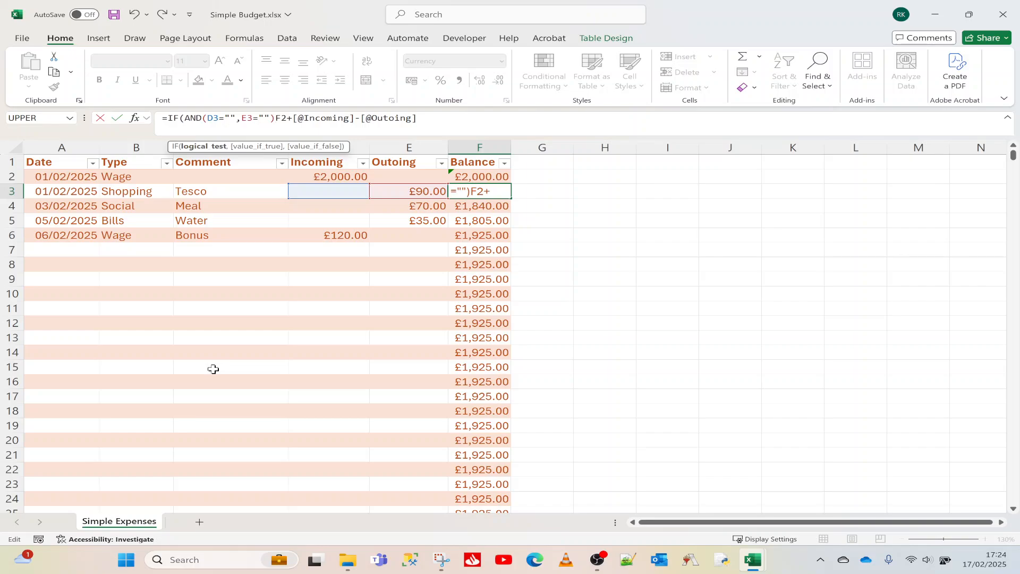
type(",")
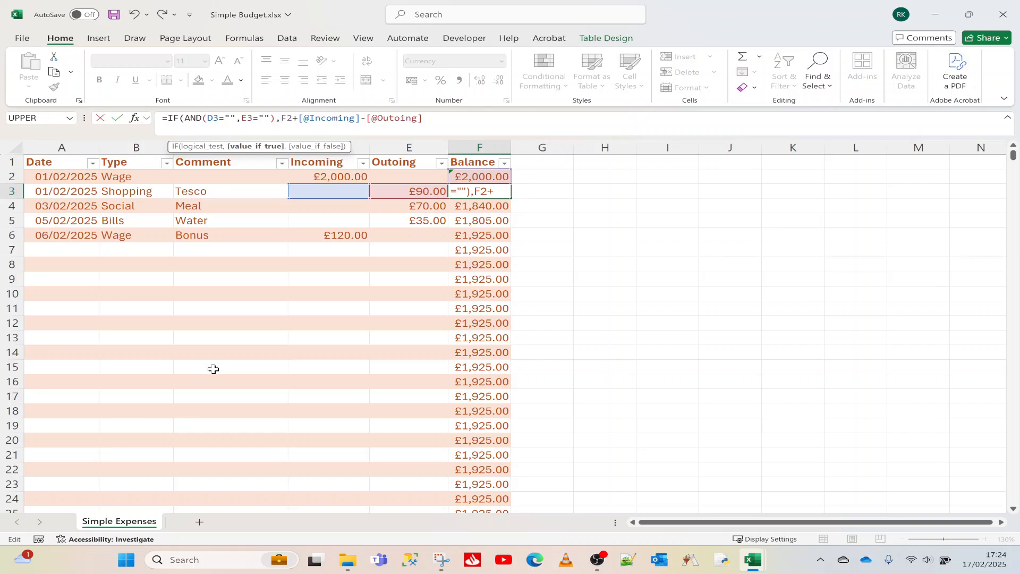
type("\"\"")
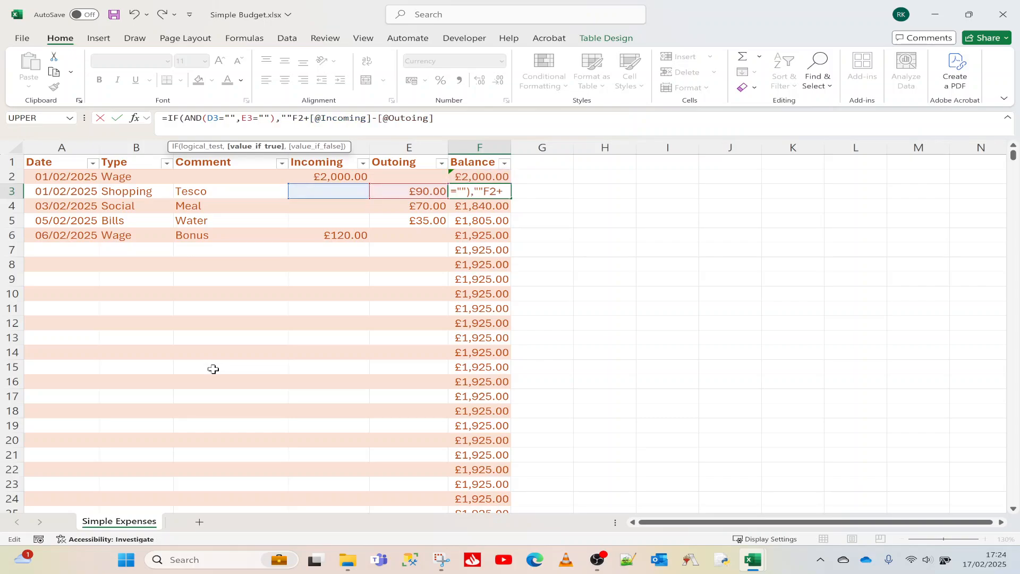
type(",")
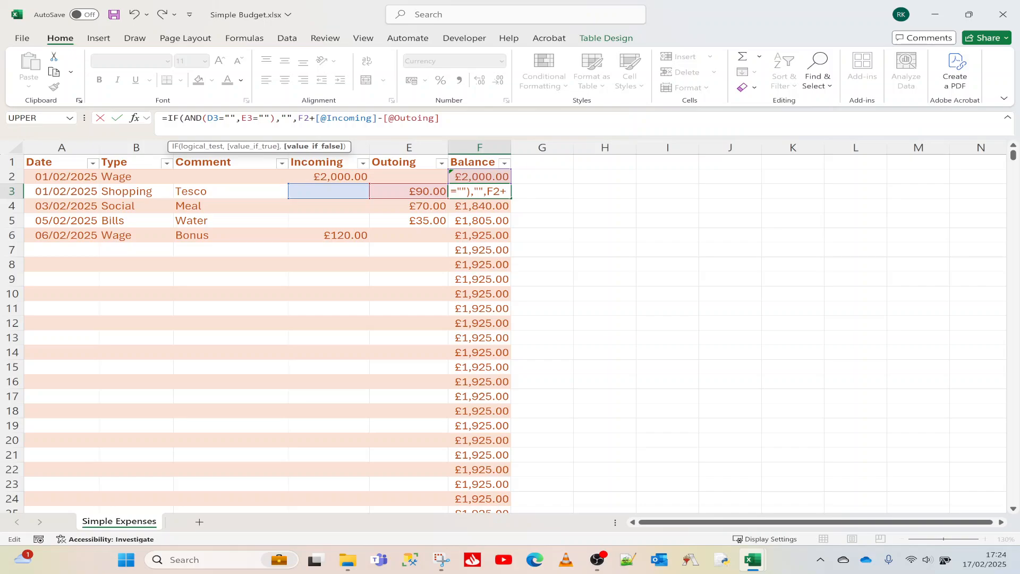
type(")")
key("Return")
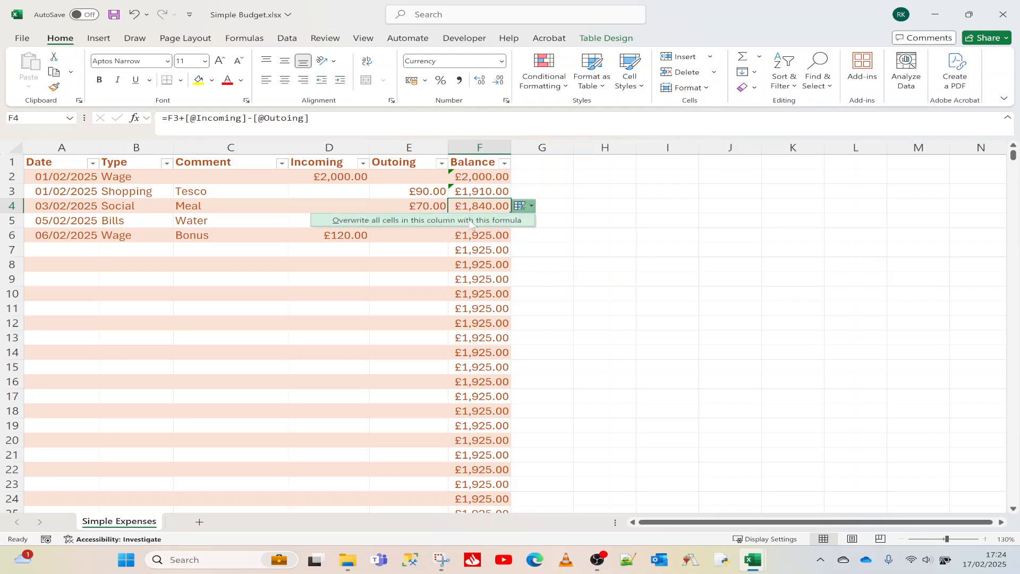
left_click(542, 254)
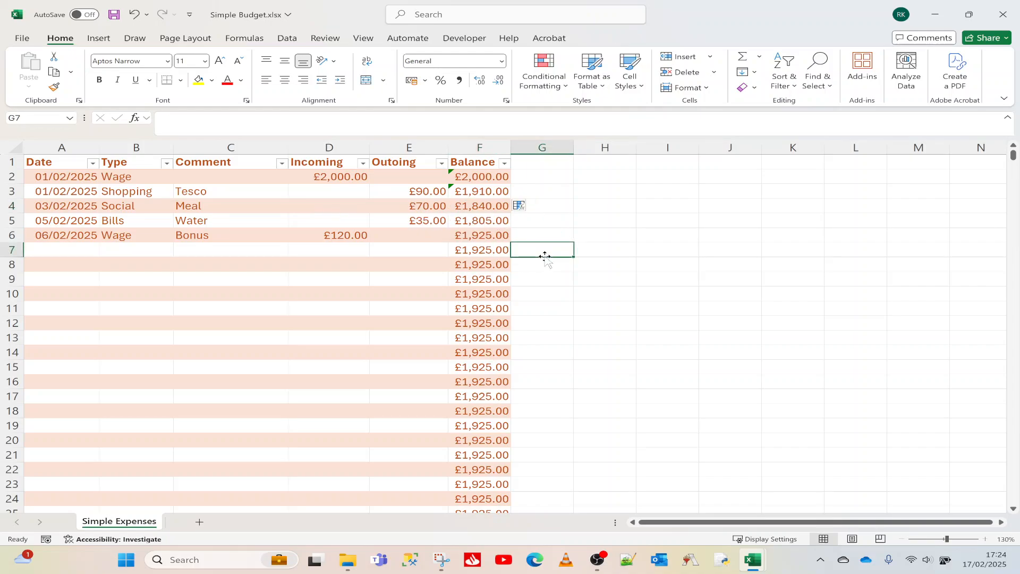
- Copy the IF formula from F3 into the Balance column from F4 down to the last table row
left_click(479, 194)
key("ctrl+c")
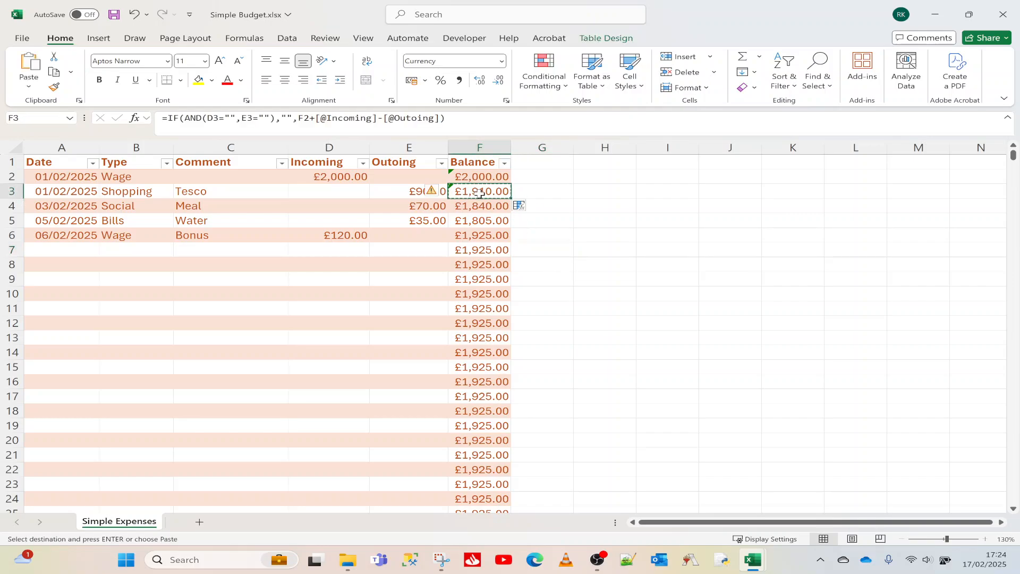
left_click(477, 207)
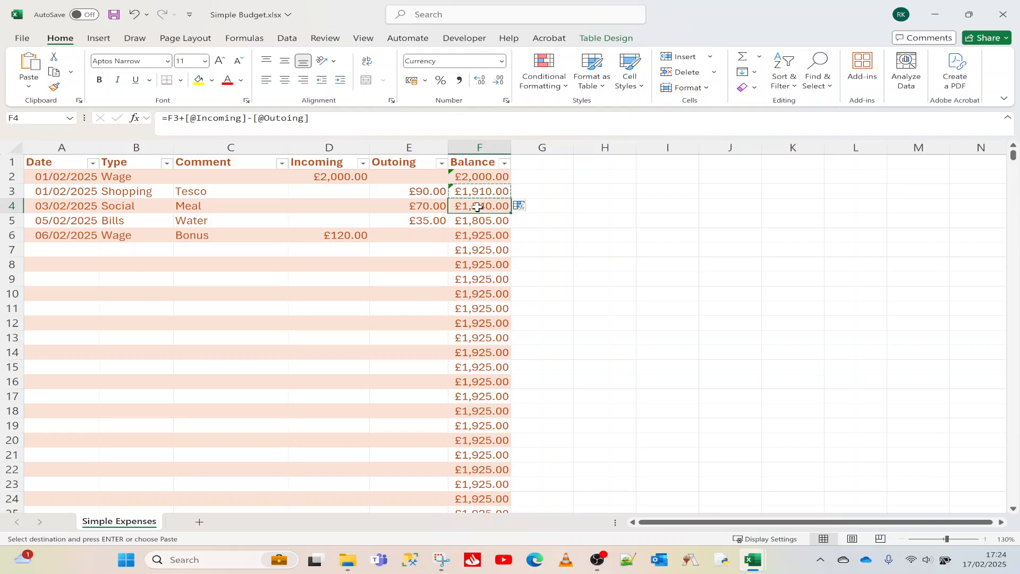
key("ctrl+shift+Down")
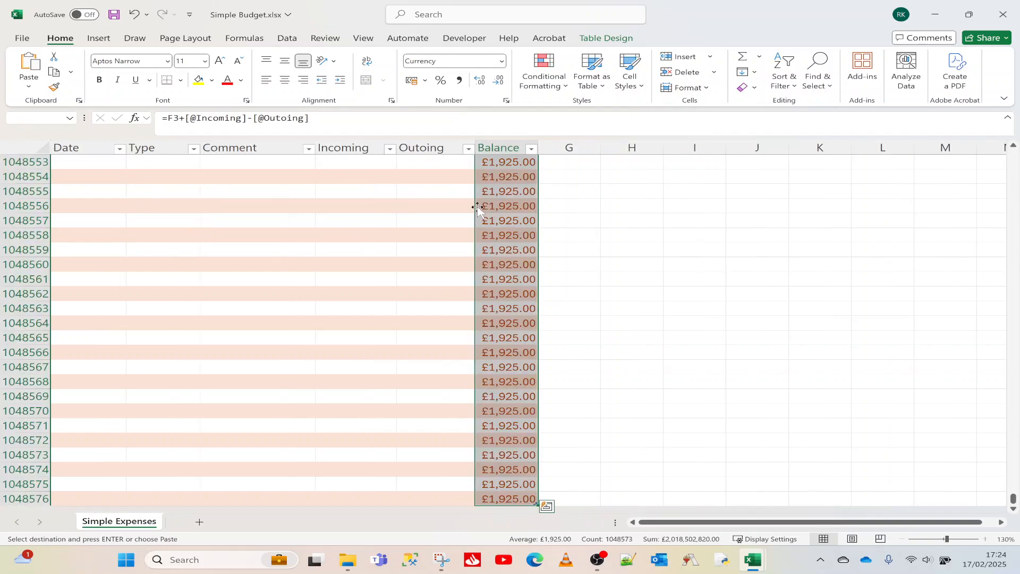
key("ctrl+v")
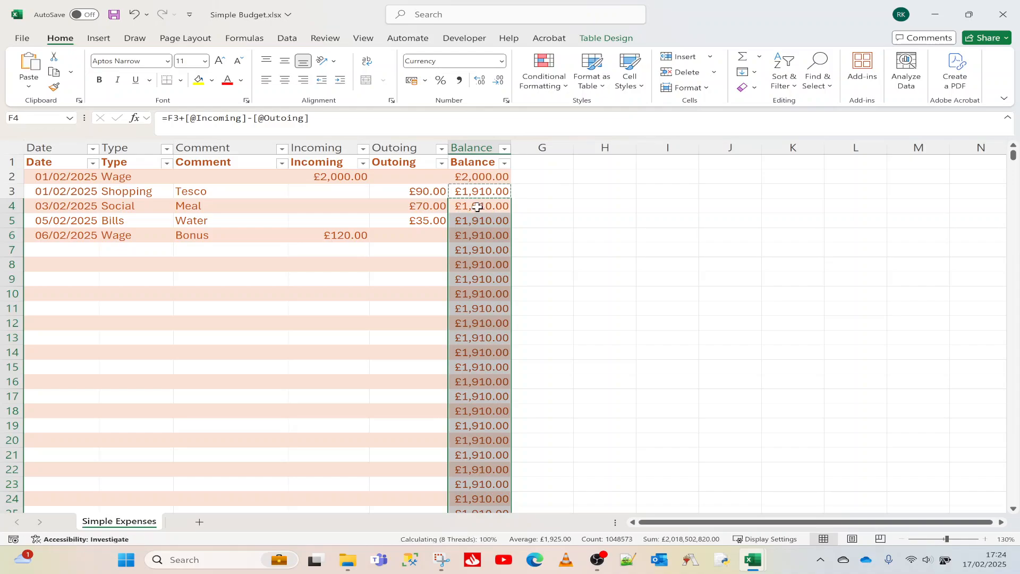
left_click(562, 292)
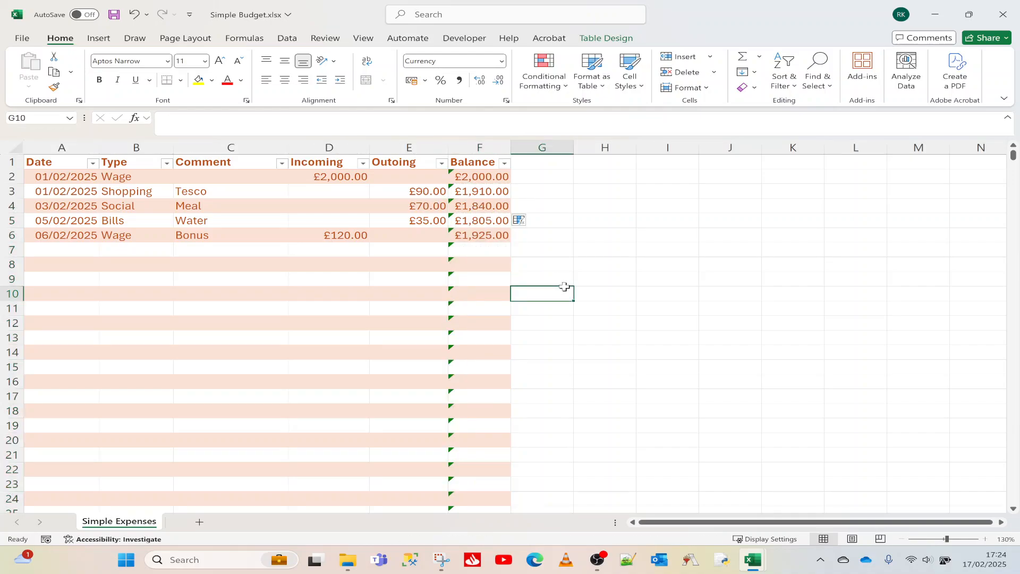
- Ignore the inconsistent calculated column formula error on Balance cell F8
left_click(489, 250)
left_click(481, 264)
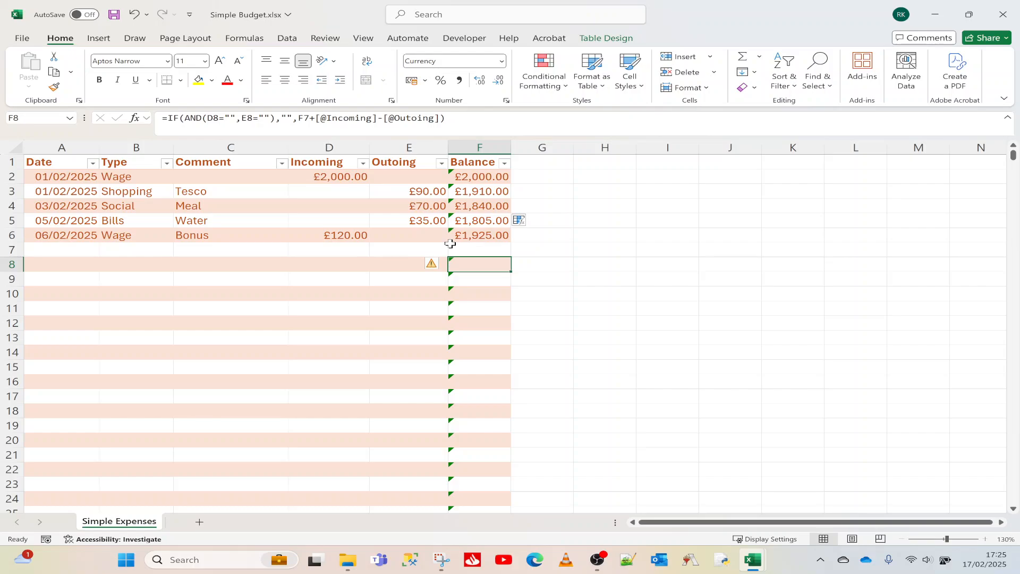
left_click(444, 264)
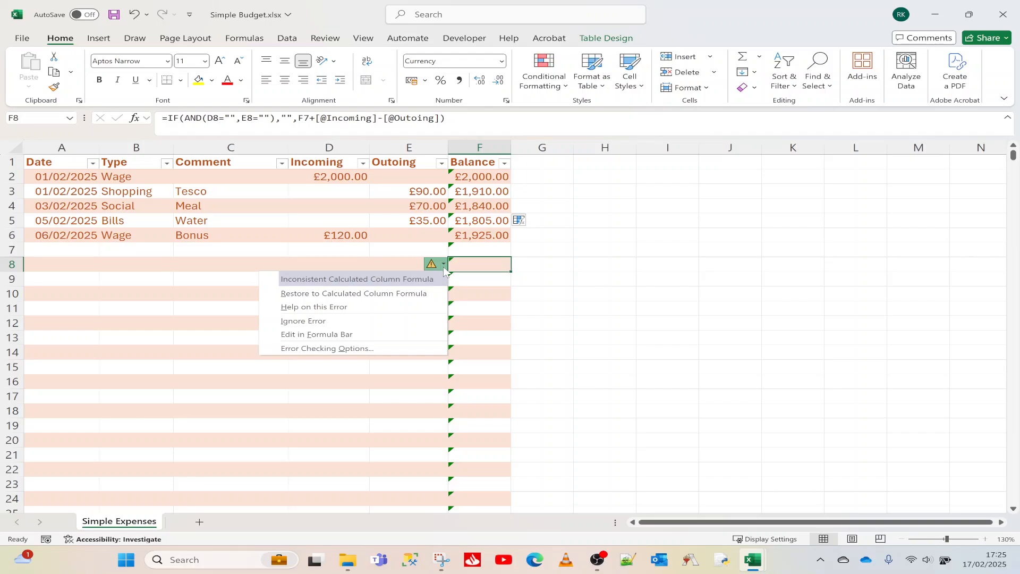
left_click(342, 321)
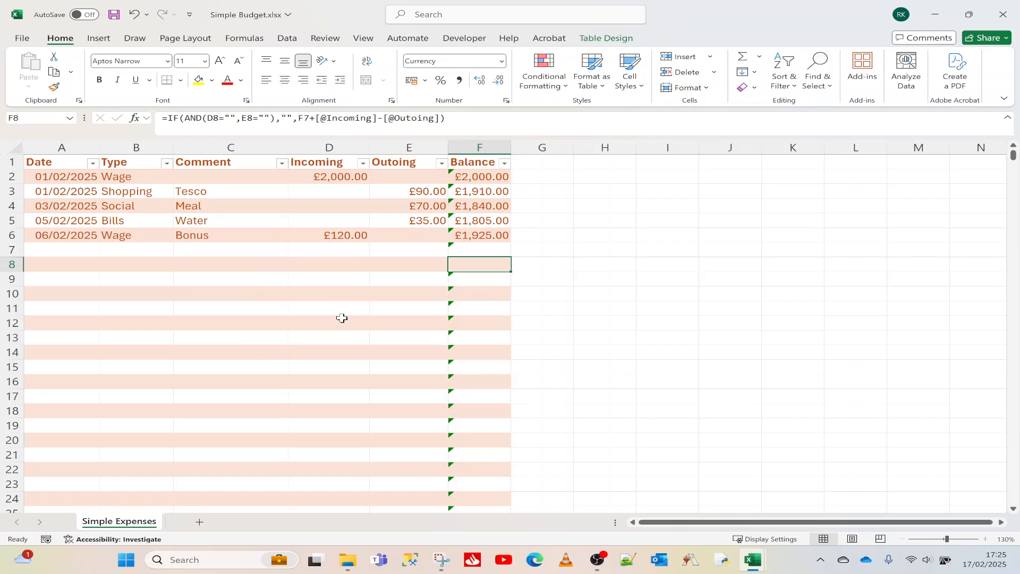
left_click(549, 260)
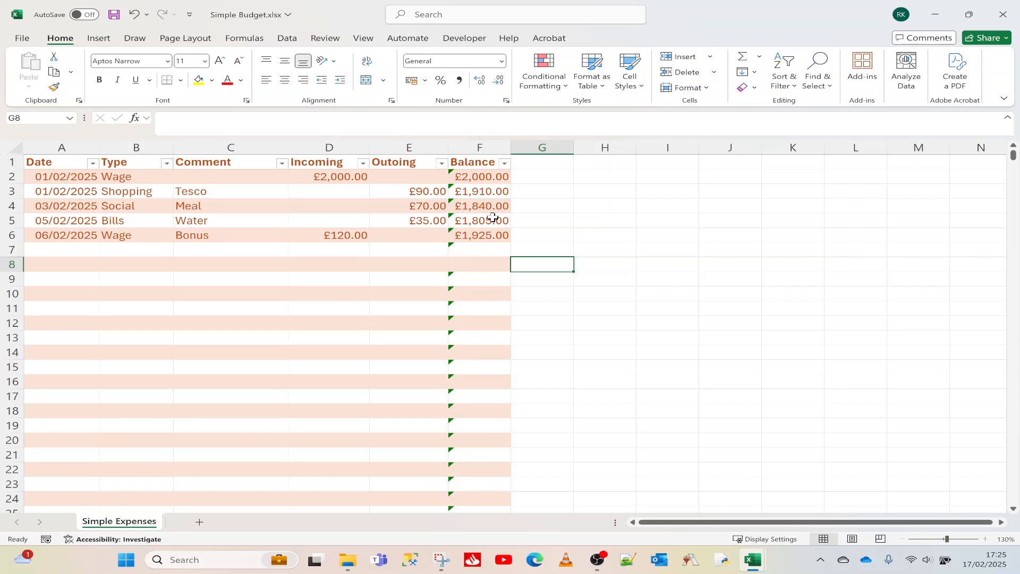
- Ignore the inconsistent formula errors for the whole Balance column from F2 down and return to the table's first rows
left_click(477, 192)
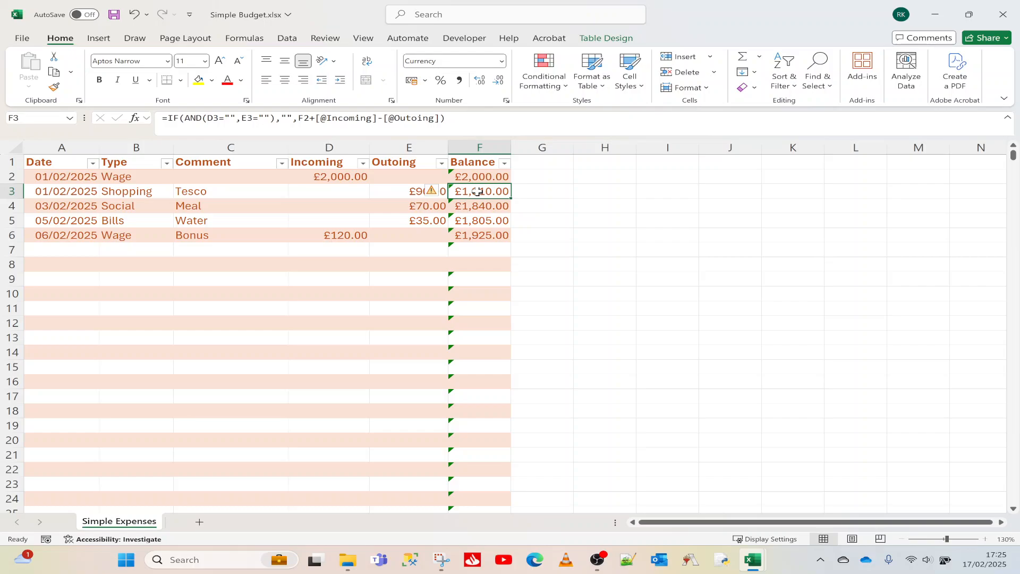
key("Up")
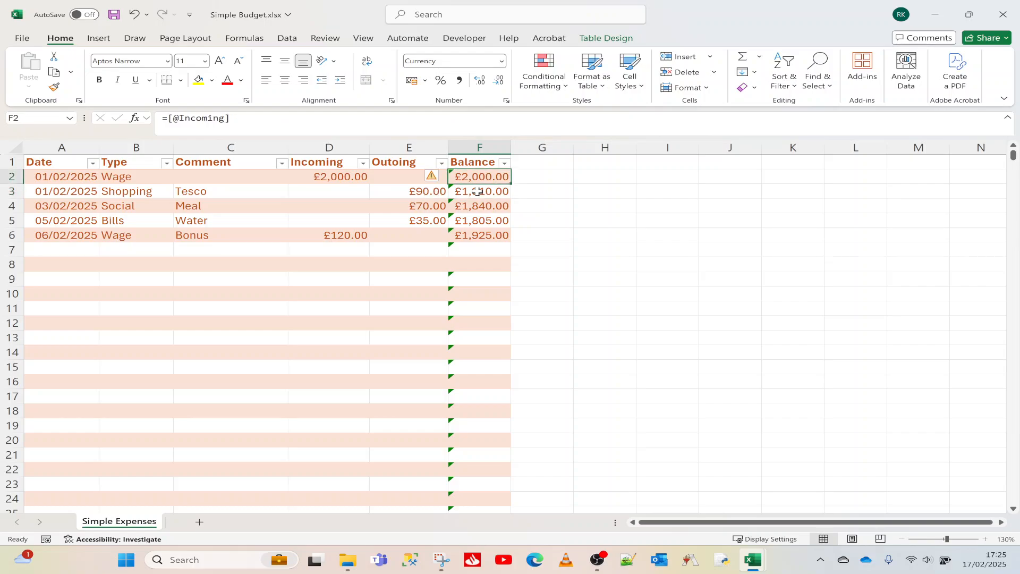
key("ctrl+shift+Down")
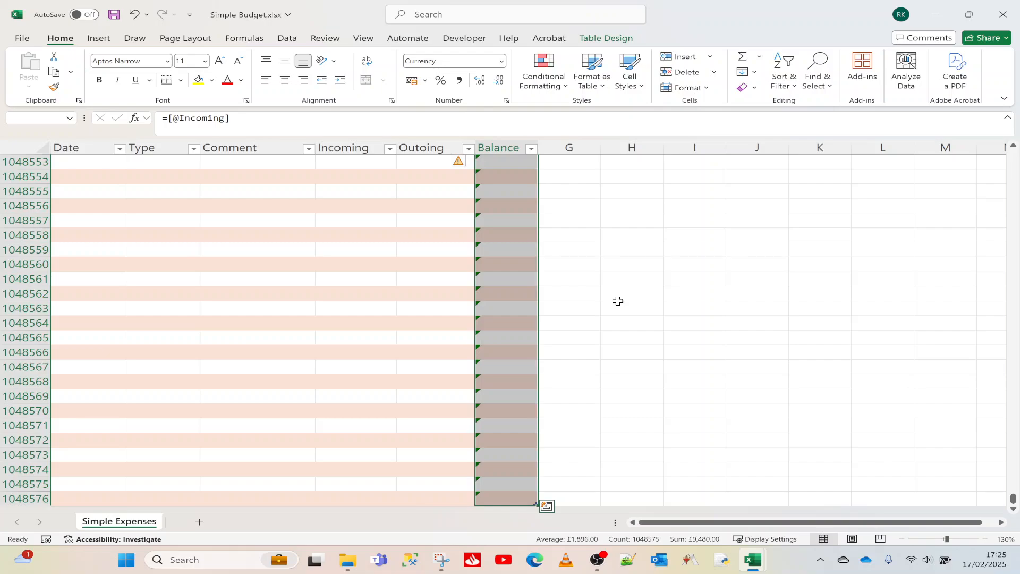
left_click(470, 162)
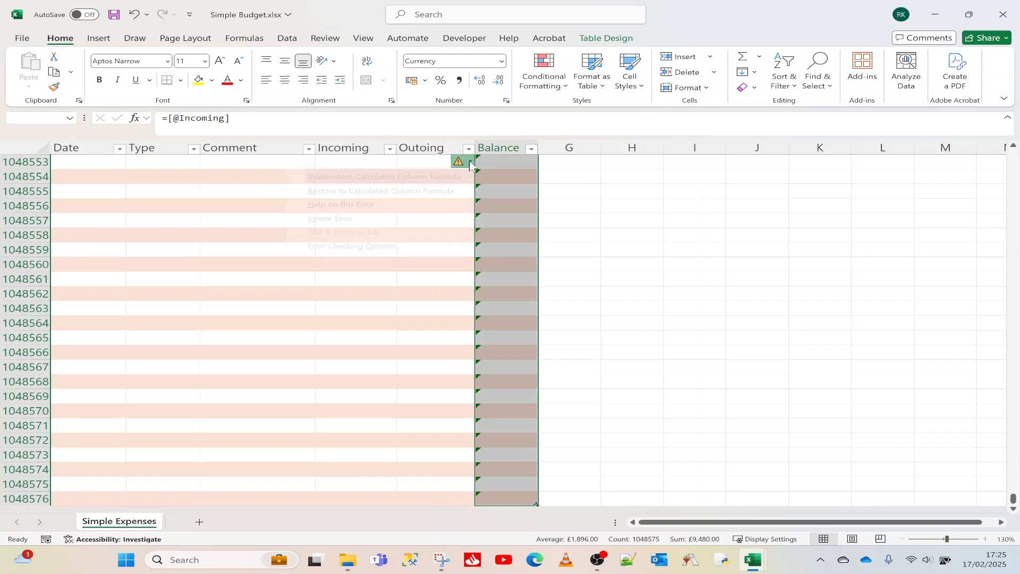
left_click(378, 218)
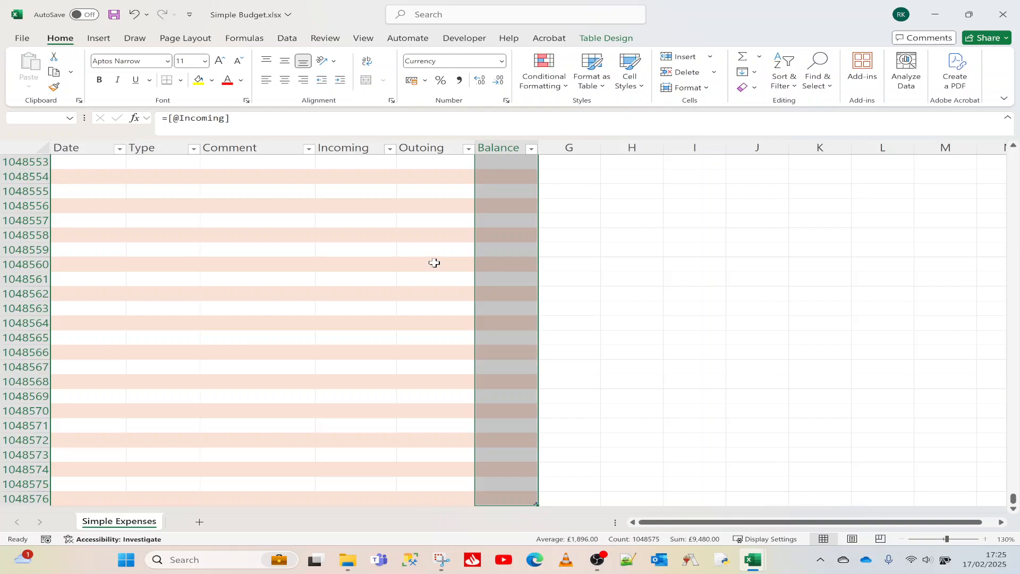
left_click_drag(1013, 499, 1012, 154)
left_click(523, 218)
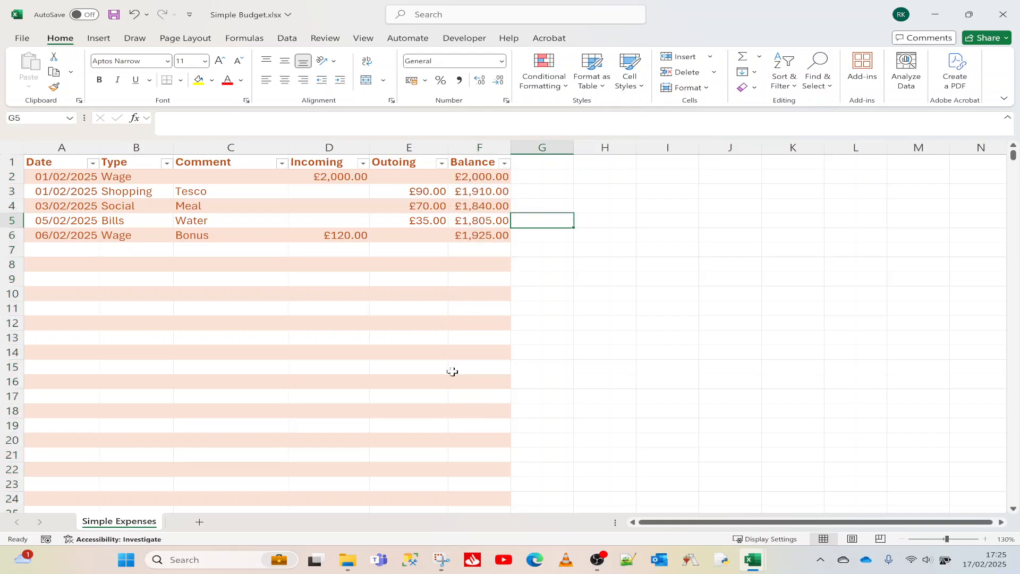
- Fill row 7 with date 08/02/2025, type Social, comment Cinema and an Outoing amount of 25, and check its Balance cell
left_click(59, 251)
type("08/02/2025")
key("Tab")
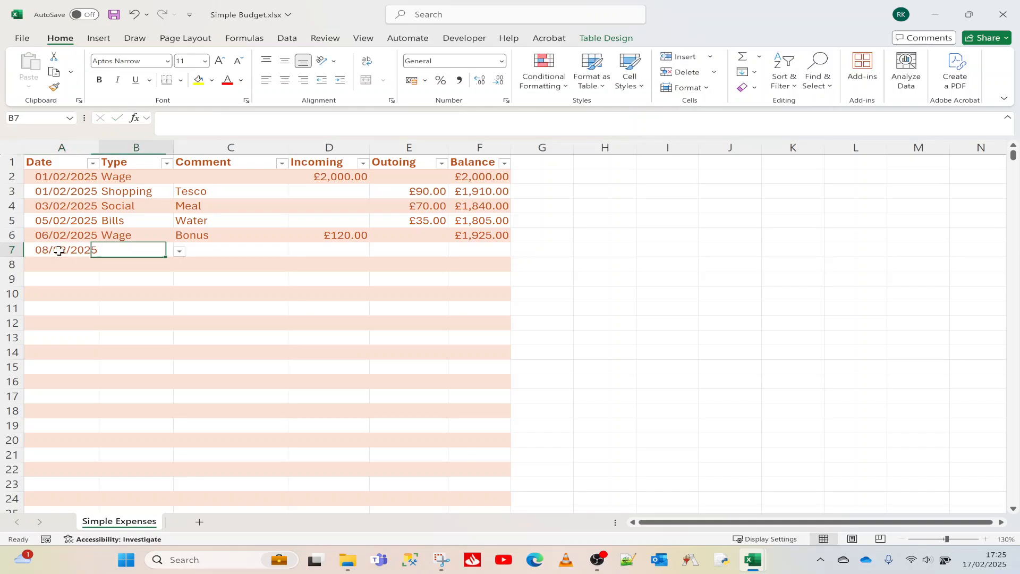
type("Social")
key("Tab")
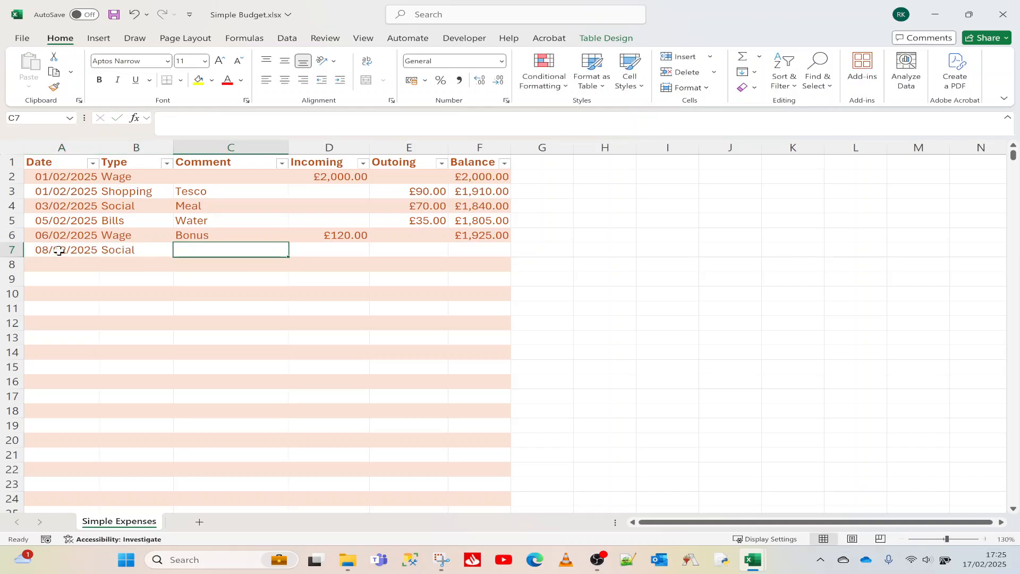
type("Cinema")
key("Tab")
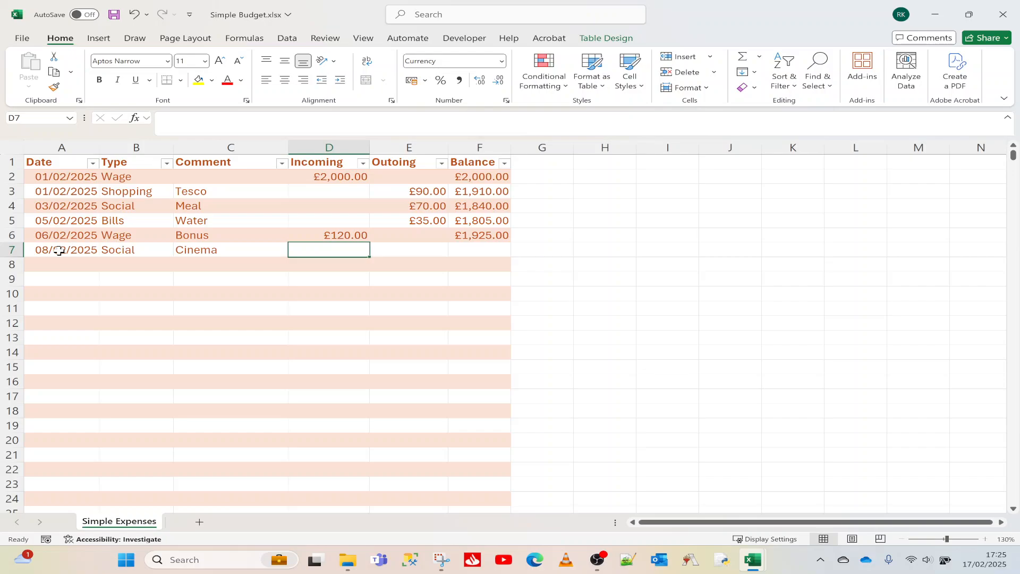
key("Tab")
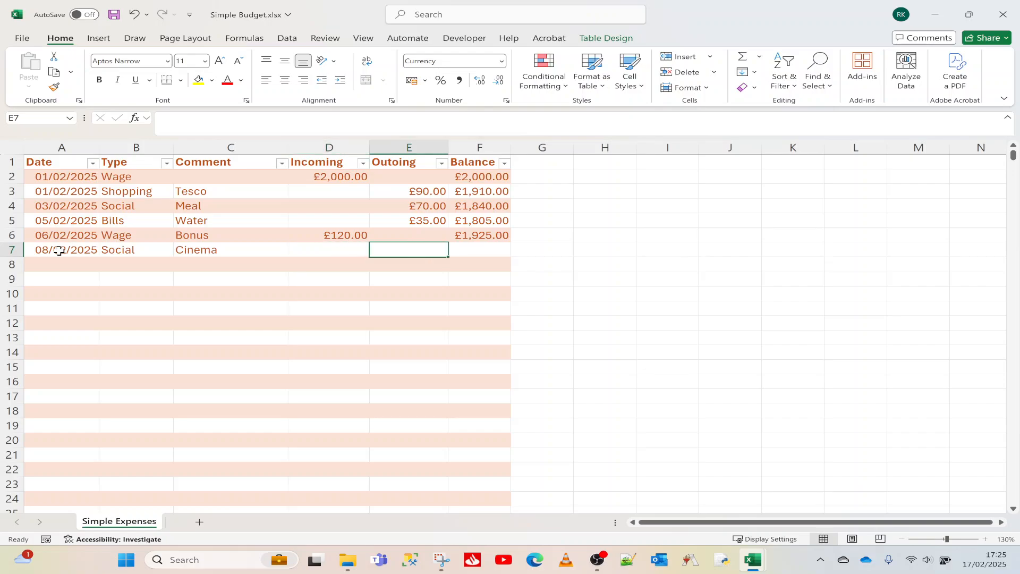
type("25")
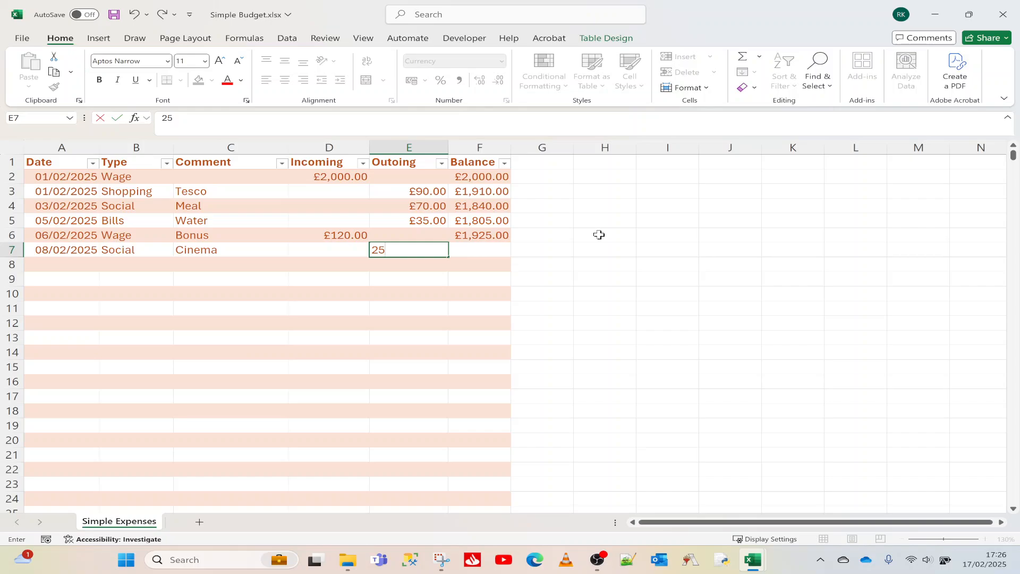
key("Return")
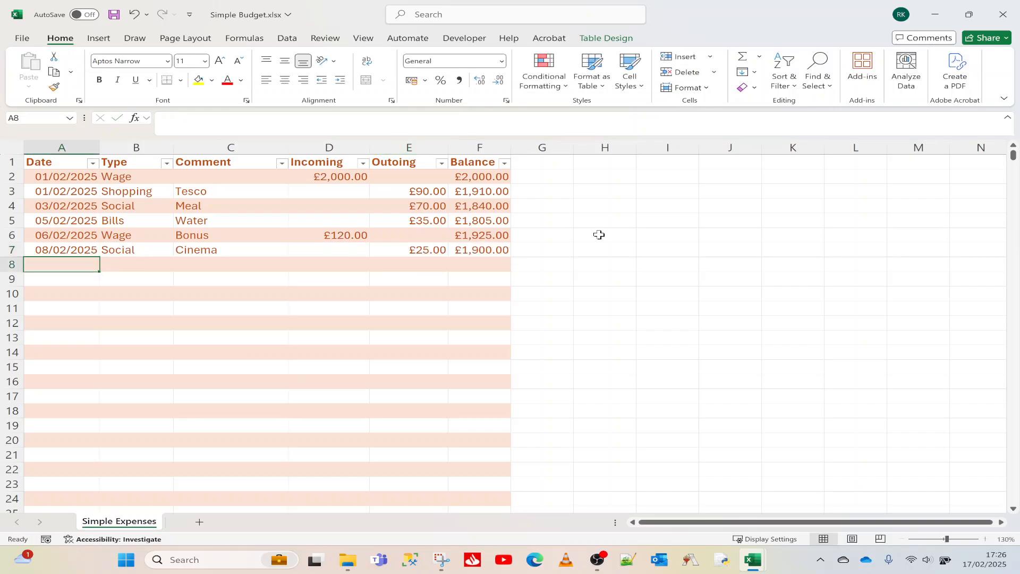
left_click(488, 251)
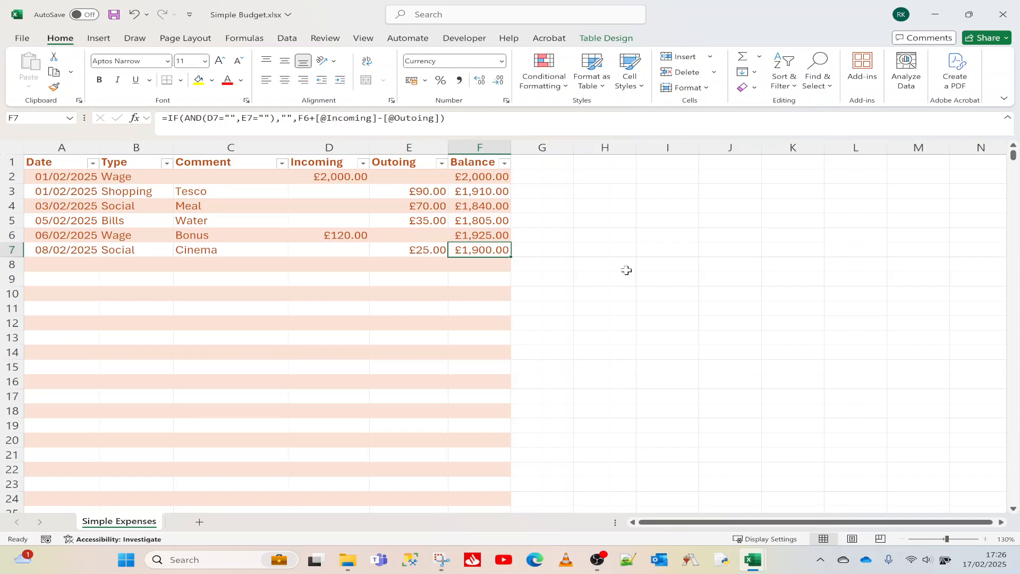